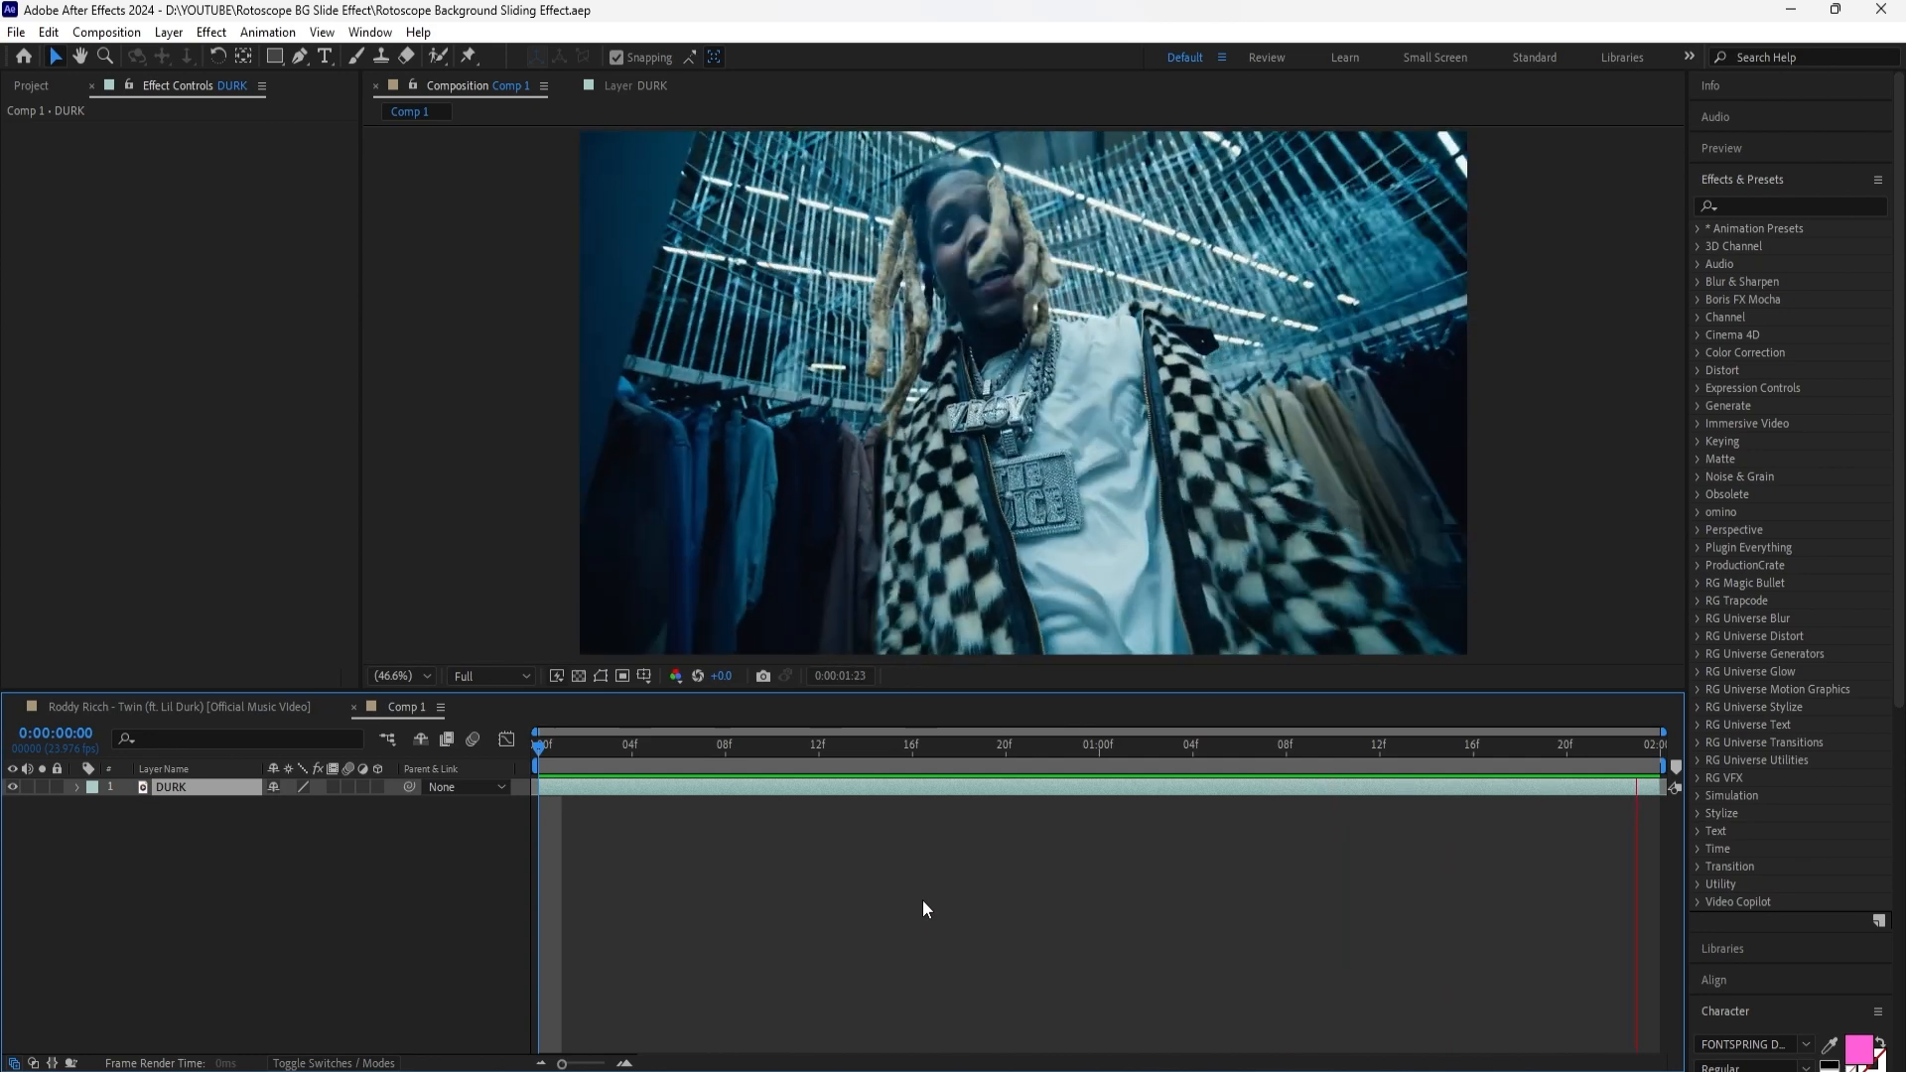
Step: Play through the DURK clip in Comp 1 and stop back at the first frame
key(space)
key(space)
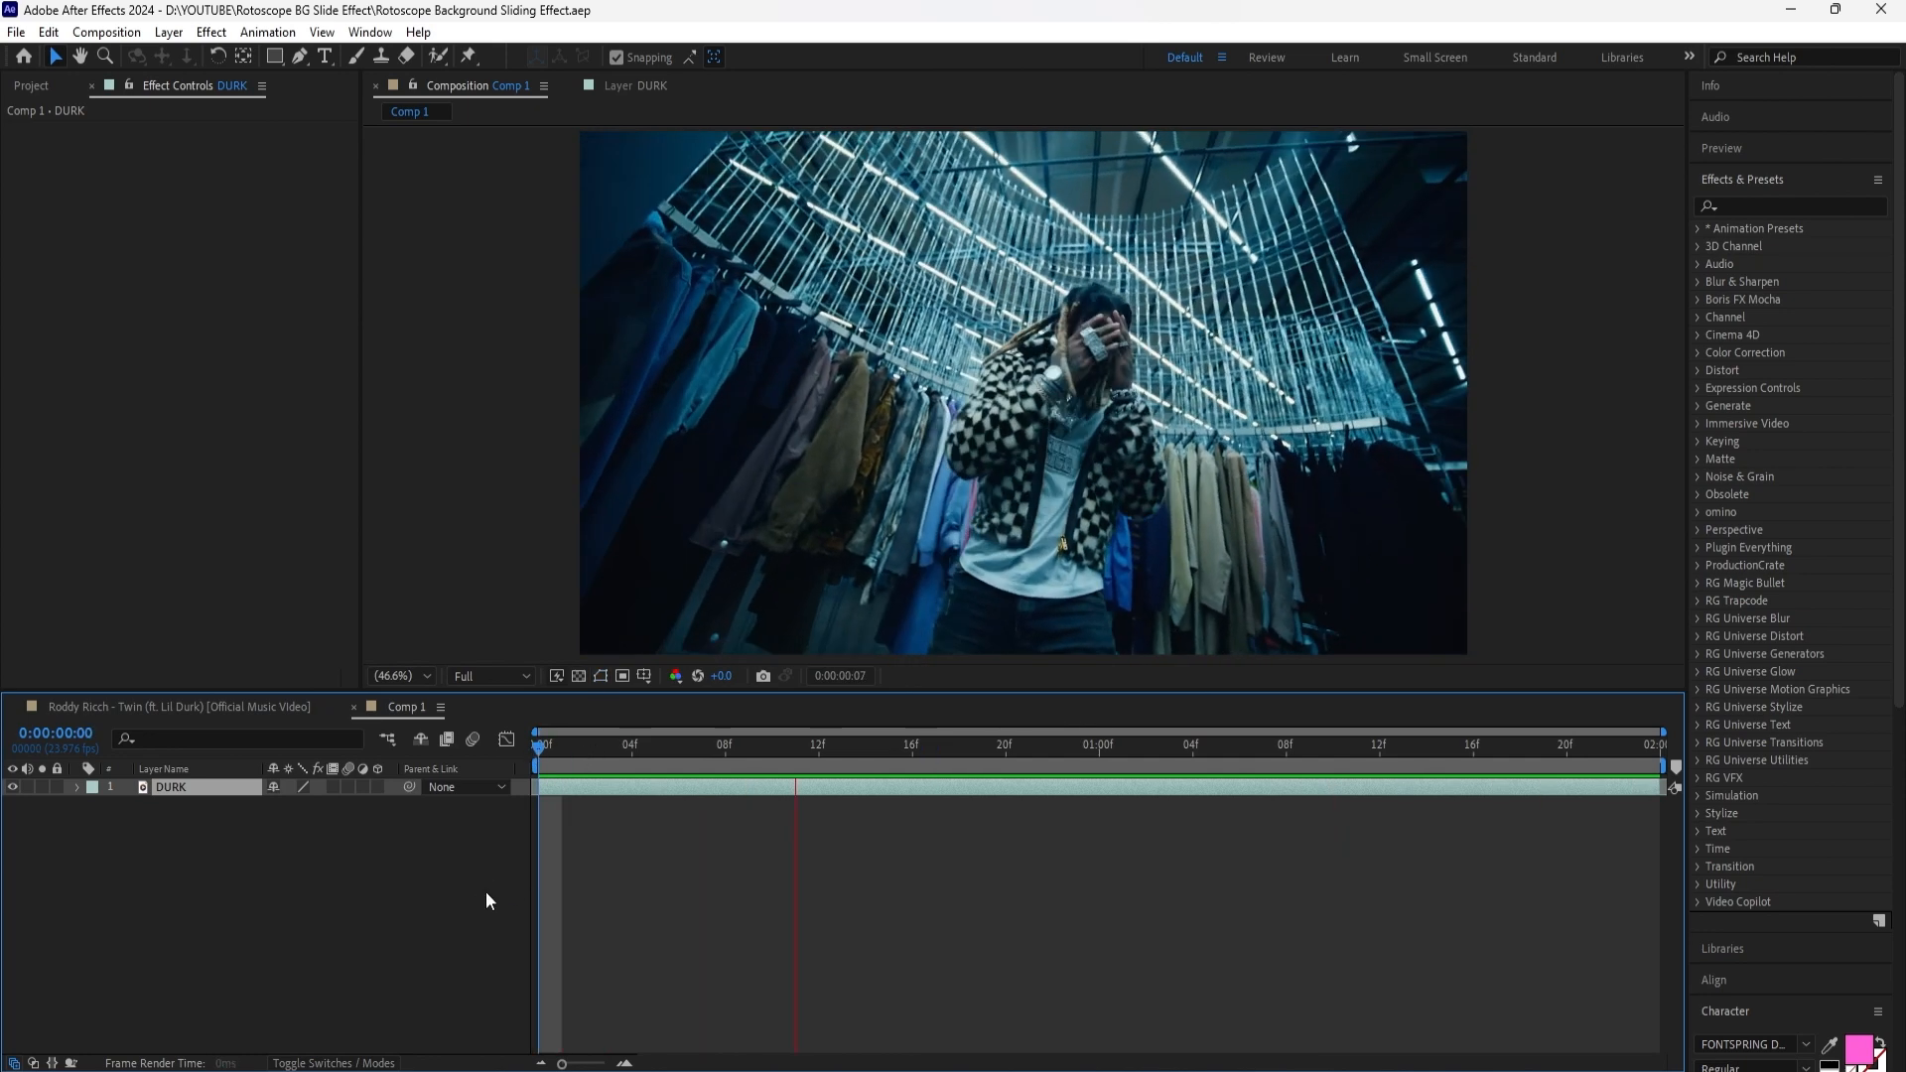
key(space)
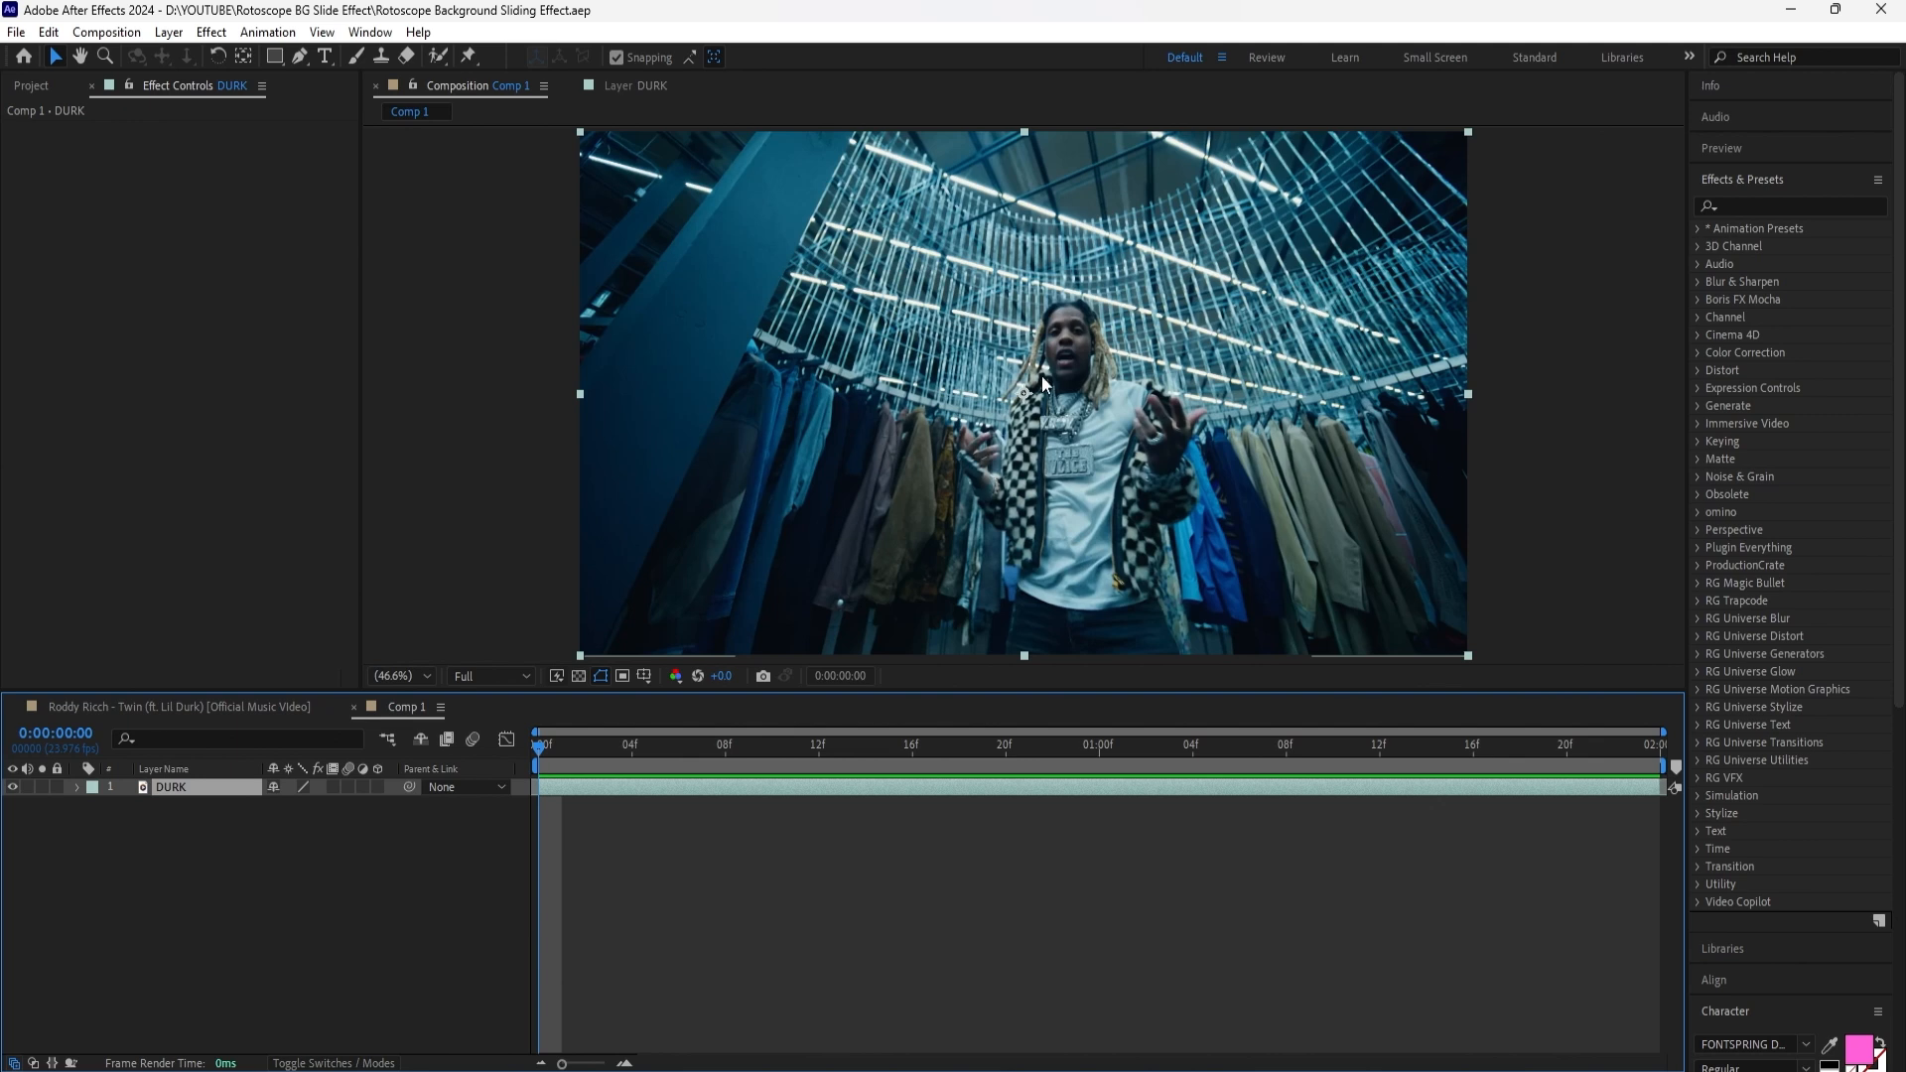
Step: Open the DURK layer in its own viewer and paint a Roto Brush foreground stroke over the man
double_click(189, 790)
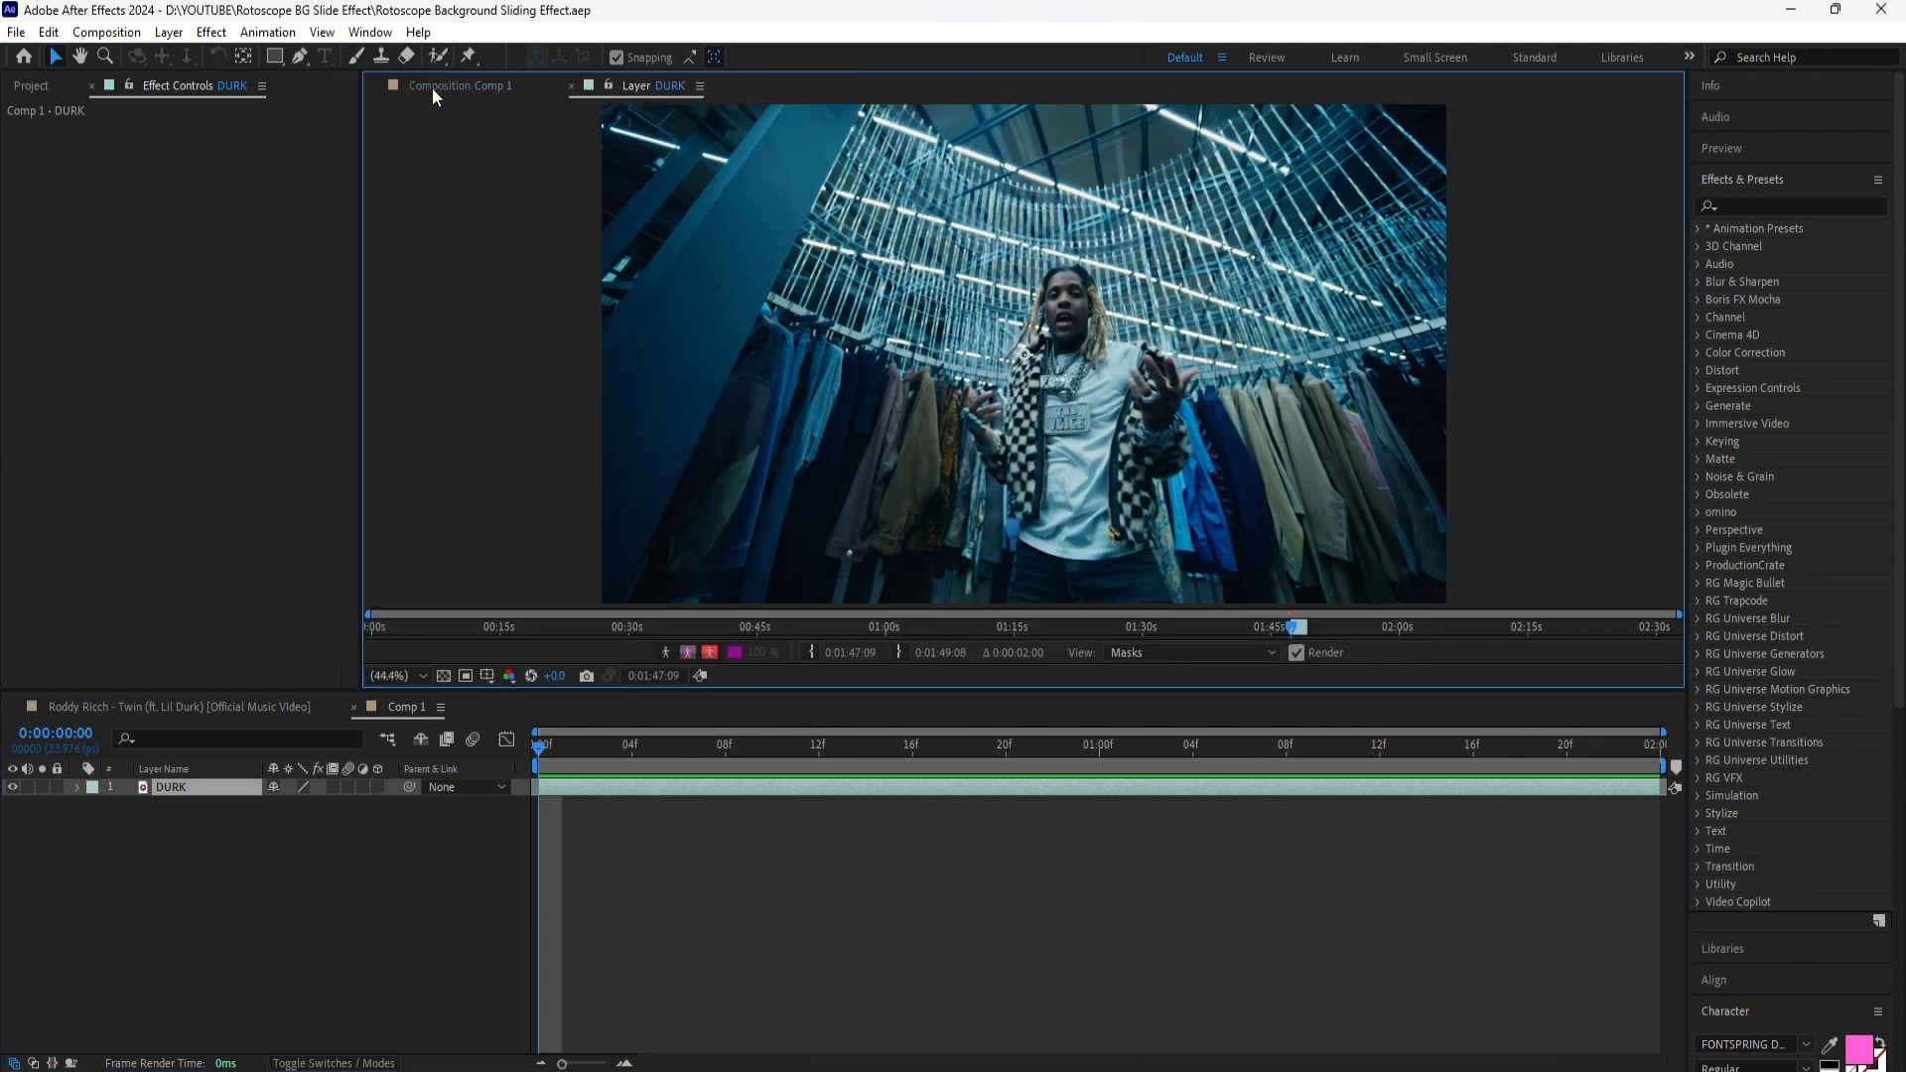
click(435, 56)
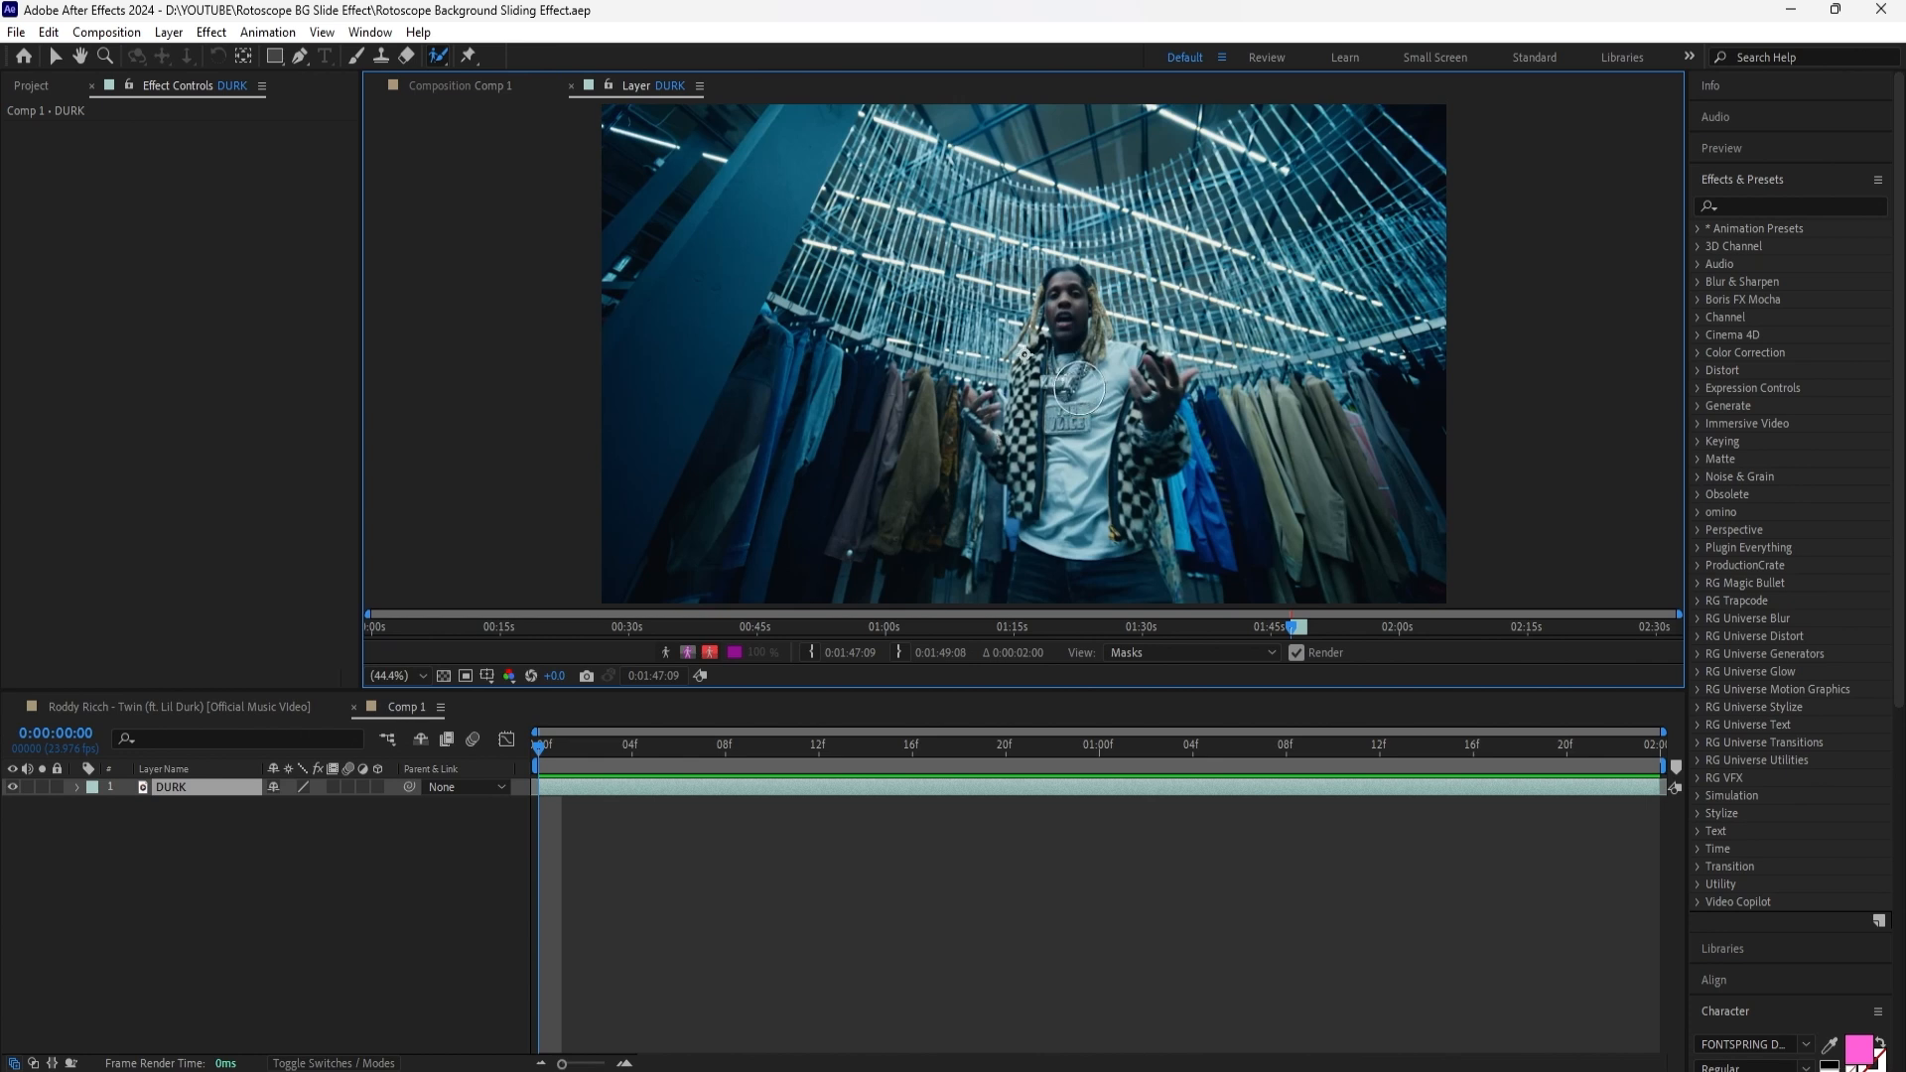
drag(1120, 328, 1152, 393)
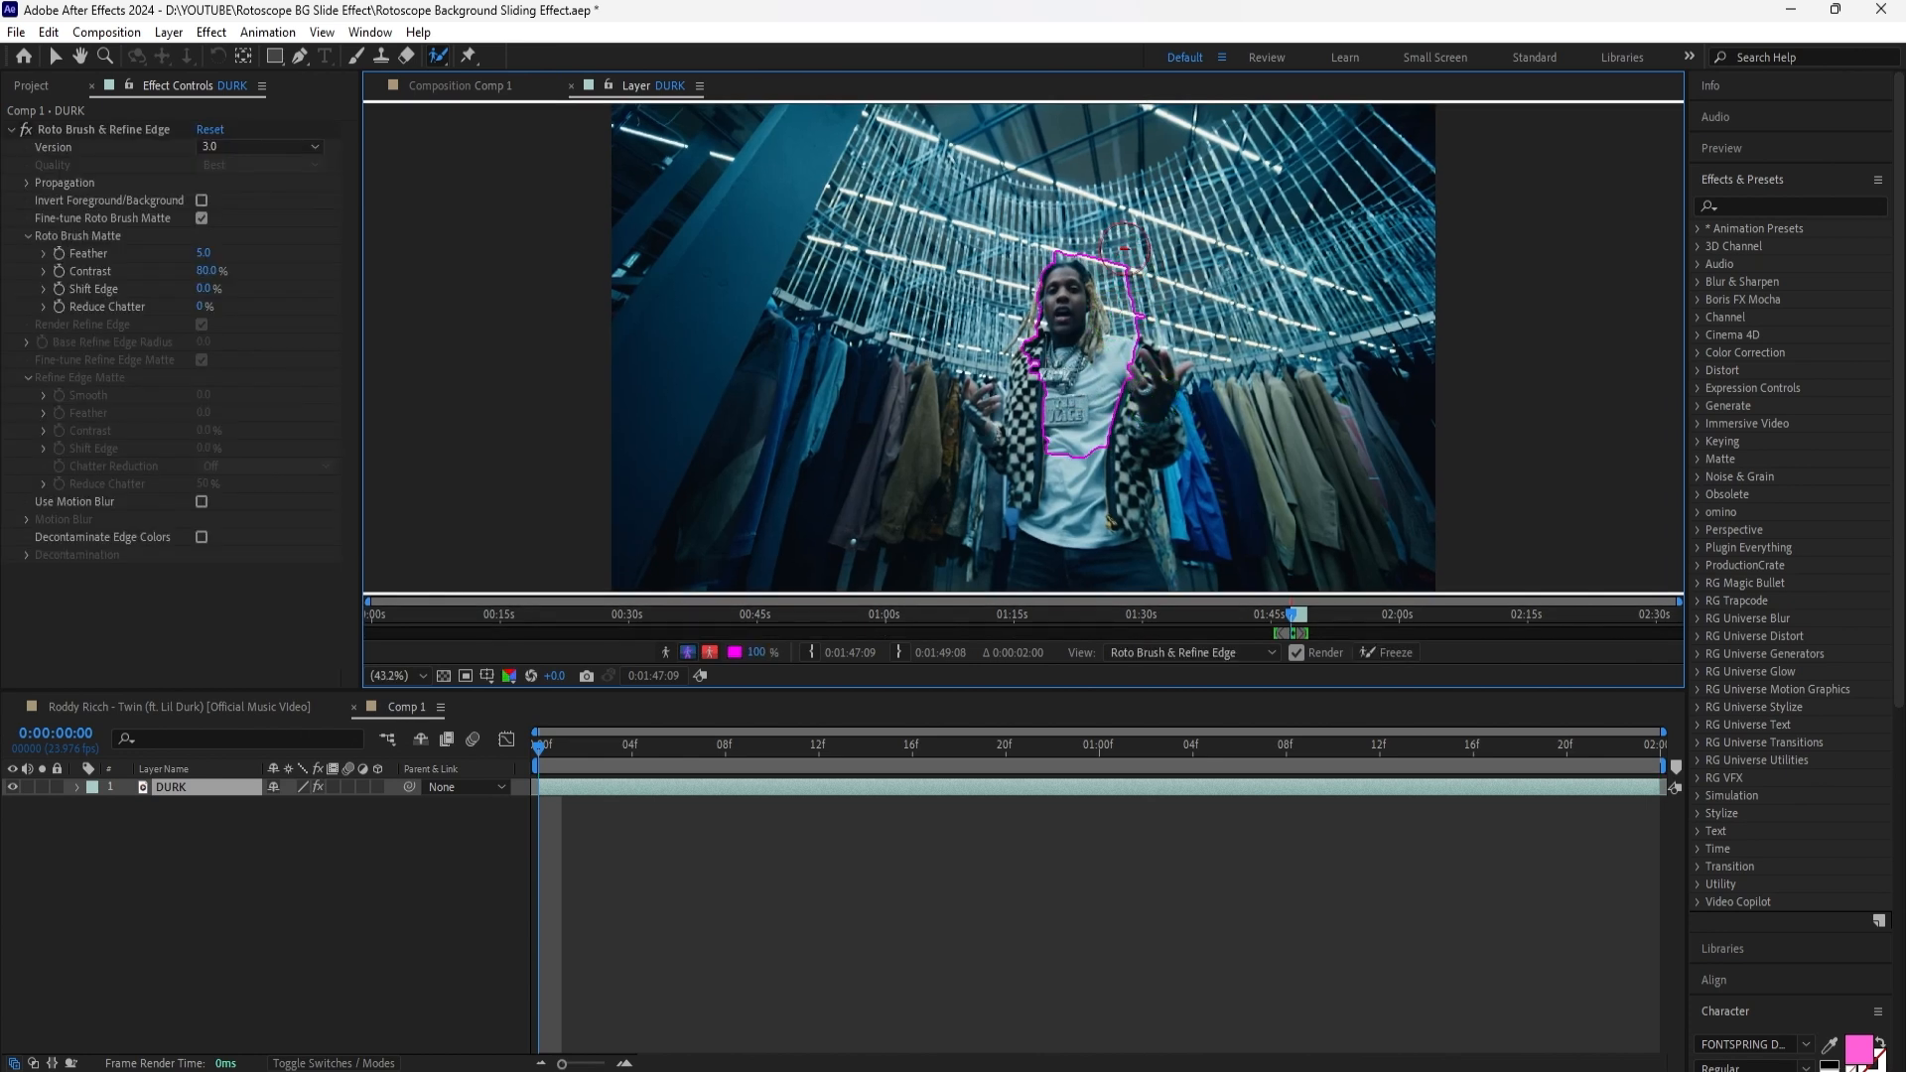
Step: Refine the Roto Brush selection by subtracting the background beside his head and shoulder and adding the missing hair and body areas
drag(1125, 248, 1139, 288)
scroll(1139, 414, up, 1)
scroll(1137, 416, up, 1)
scroll(1137, 416, down, 1)
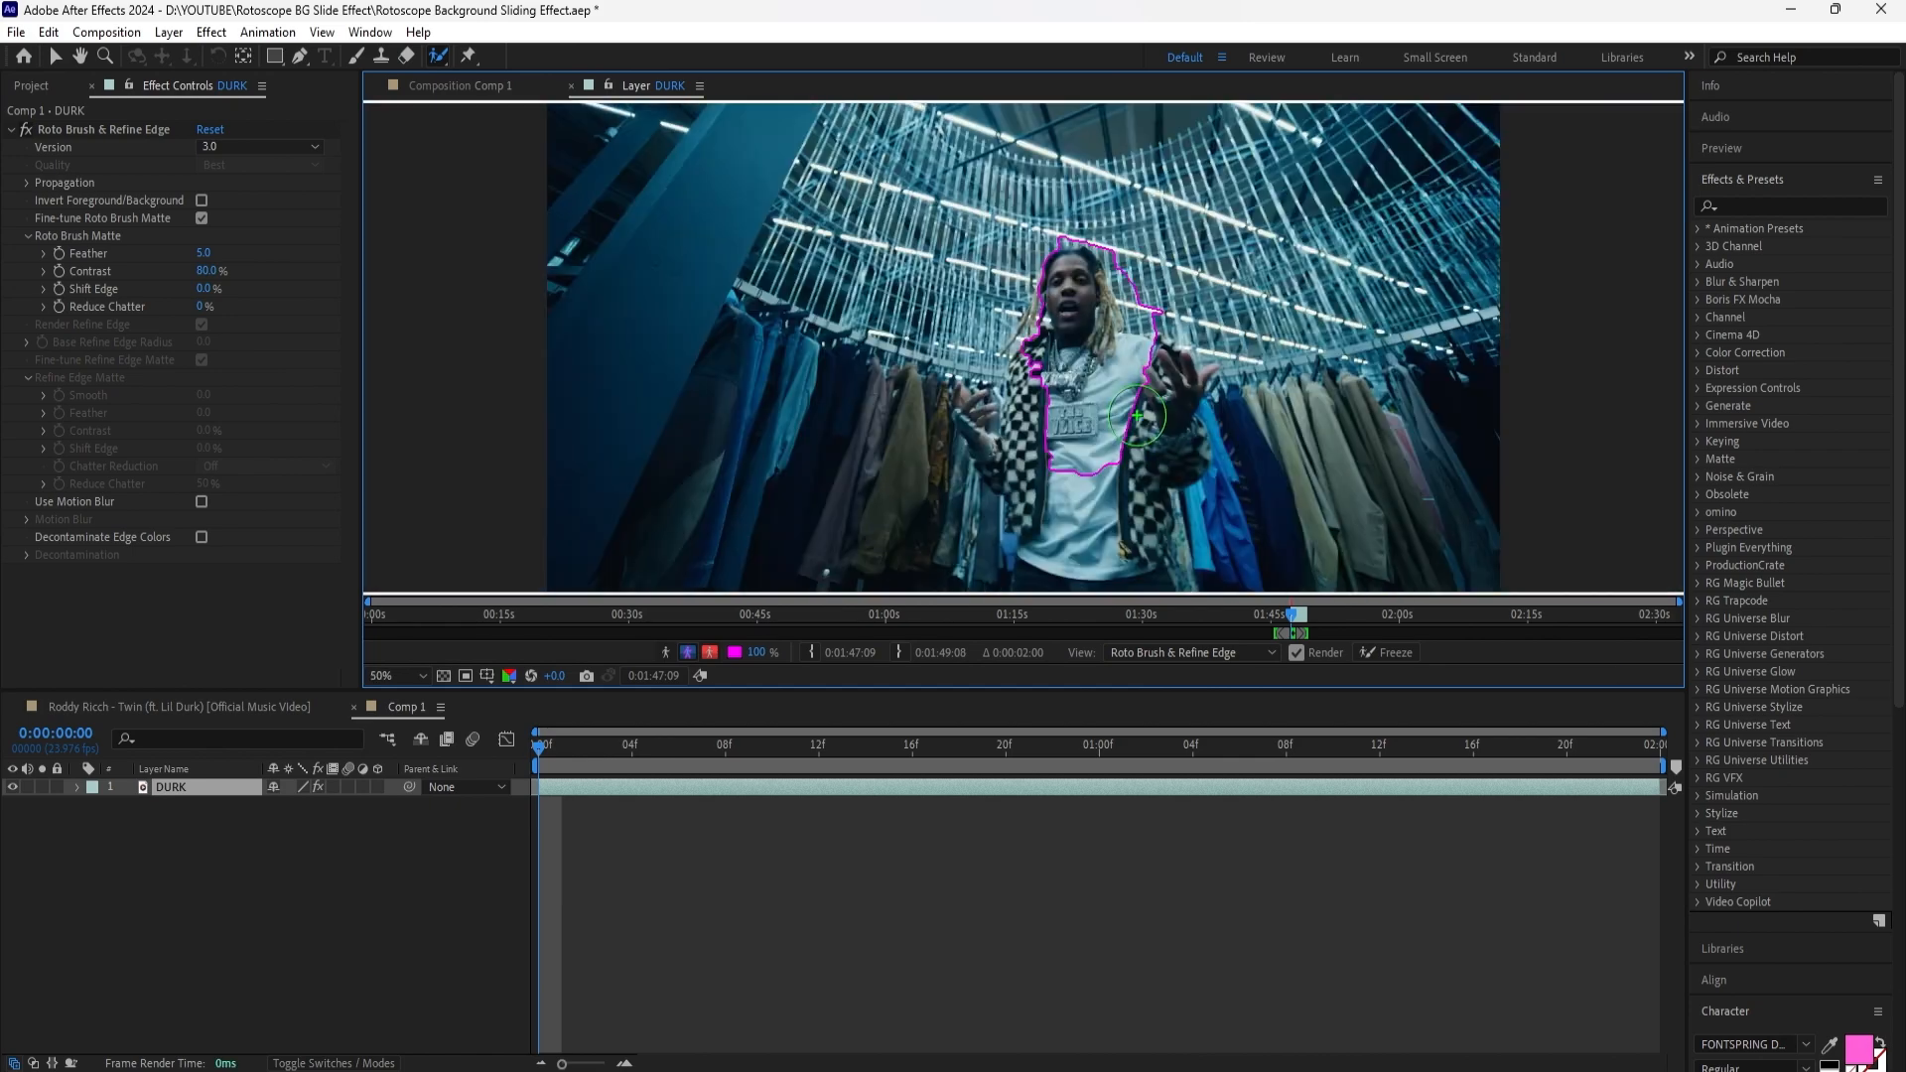
scroll(1137, 416, up, 2)
drag(989, 361, 1102, 461)
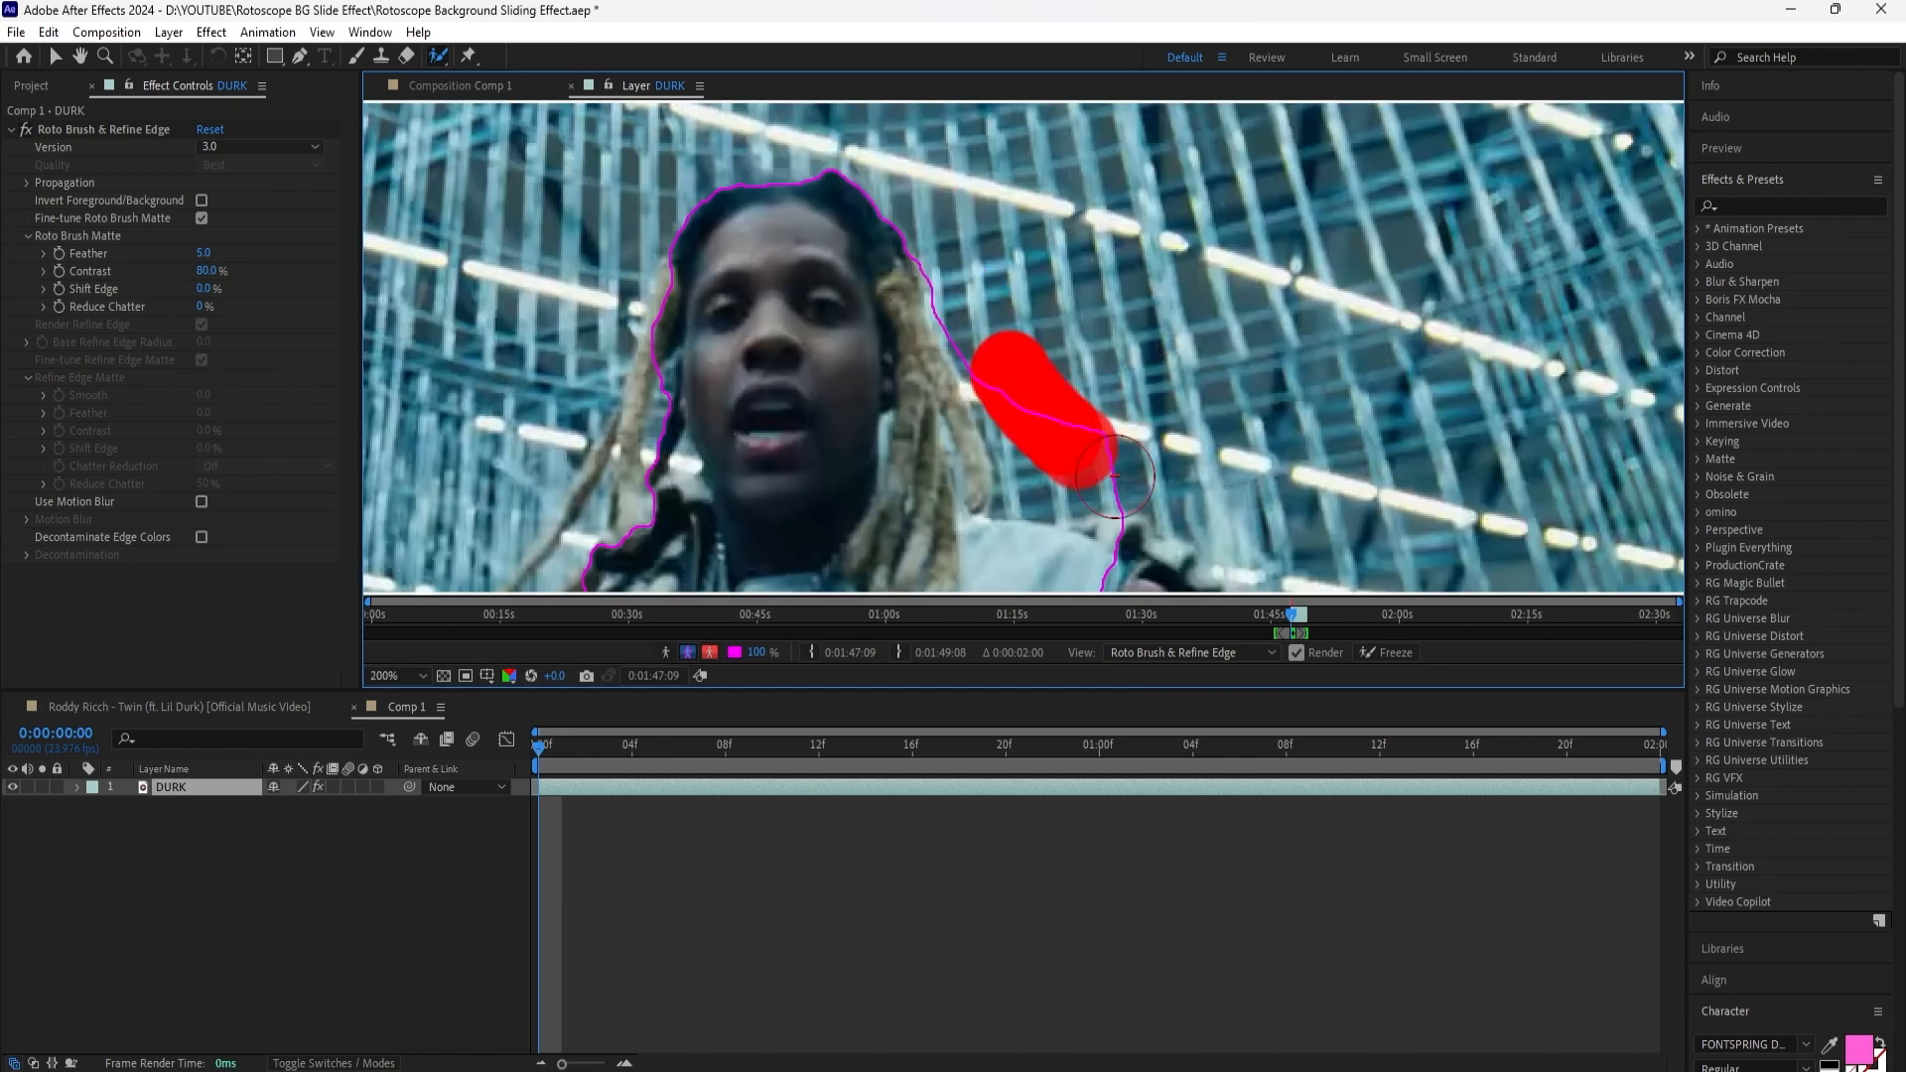
drag(996, 294, 1044, 371)
scroll(1028, 298, up, 1)
drag(1013, 203, 1025, 228)
mouse_move(725, 427)
mouse_down()
mouse_move(885, 245)
mouse_move(477, 585)
mouse_up()
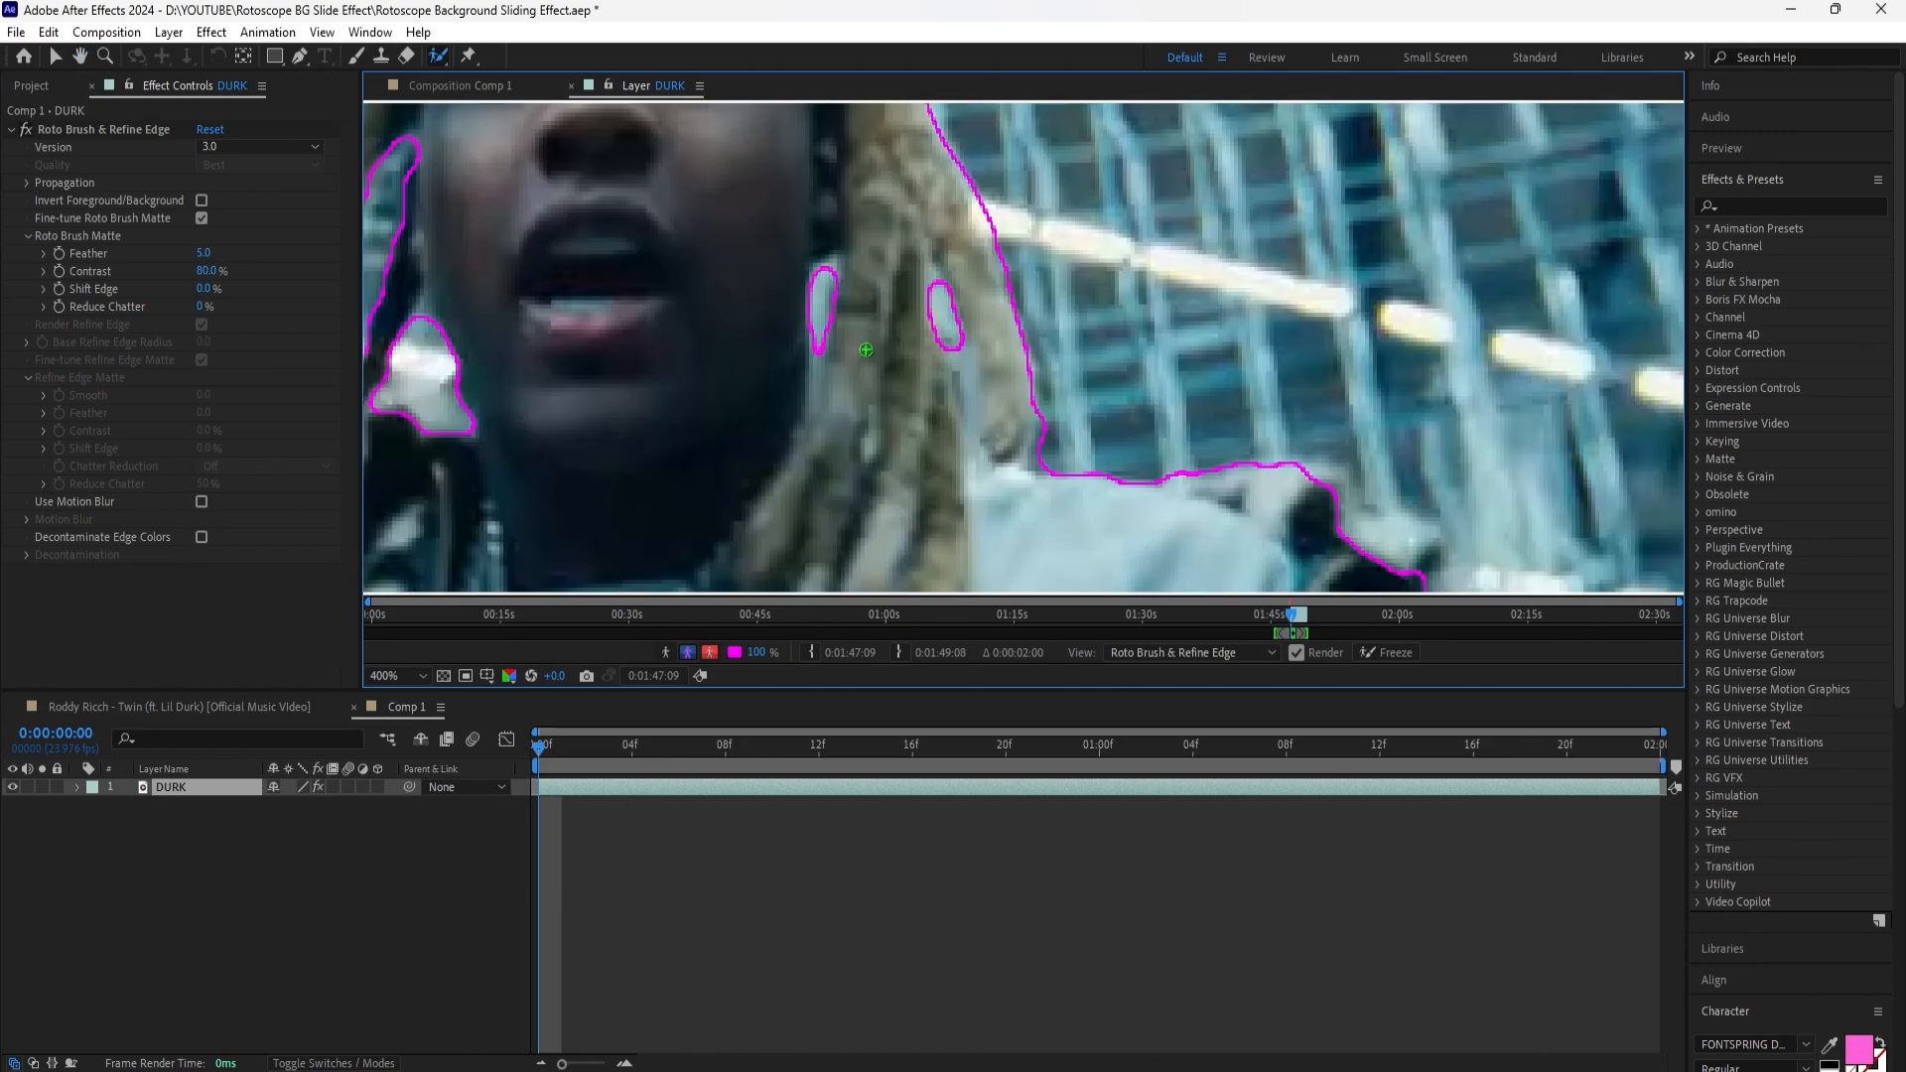
key(shift+slash)
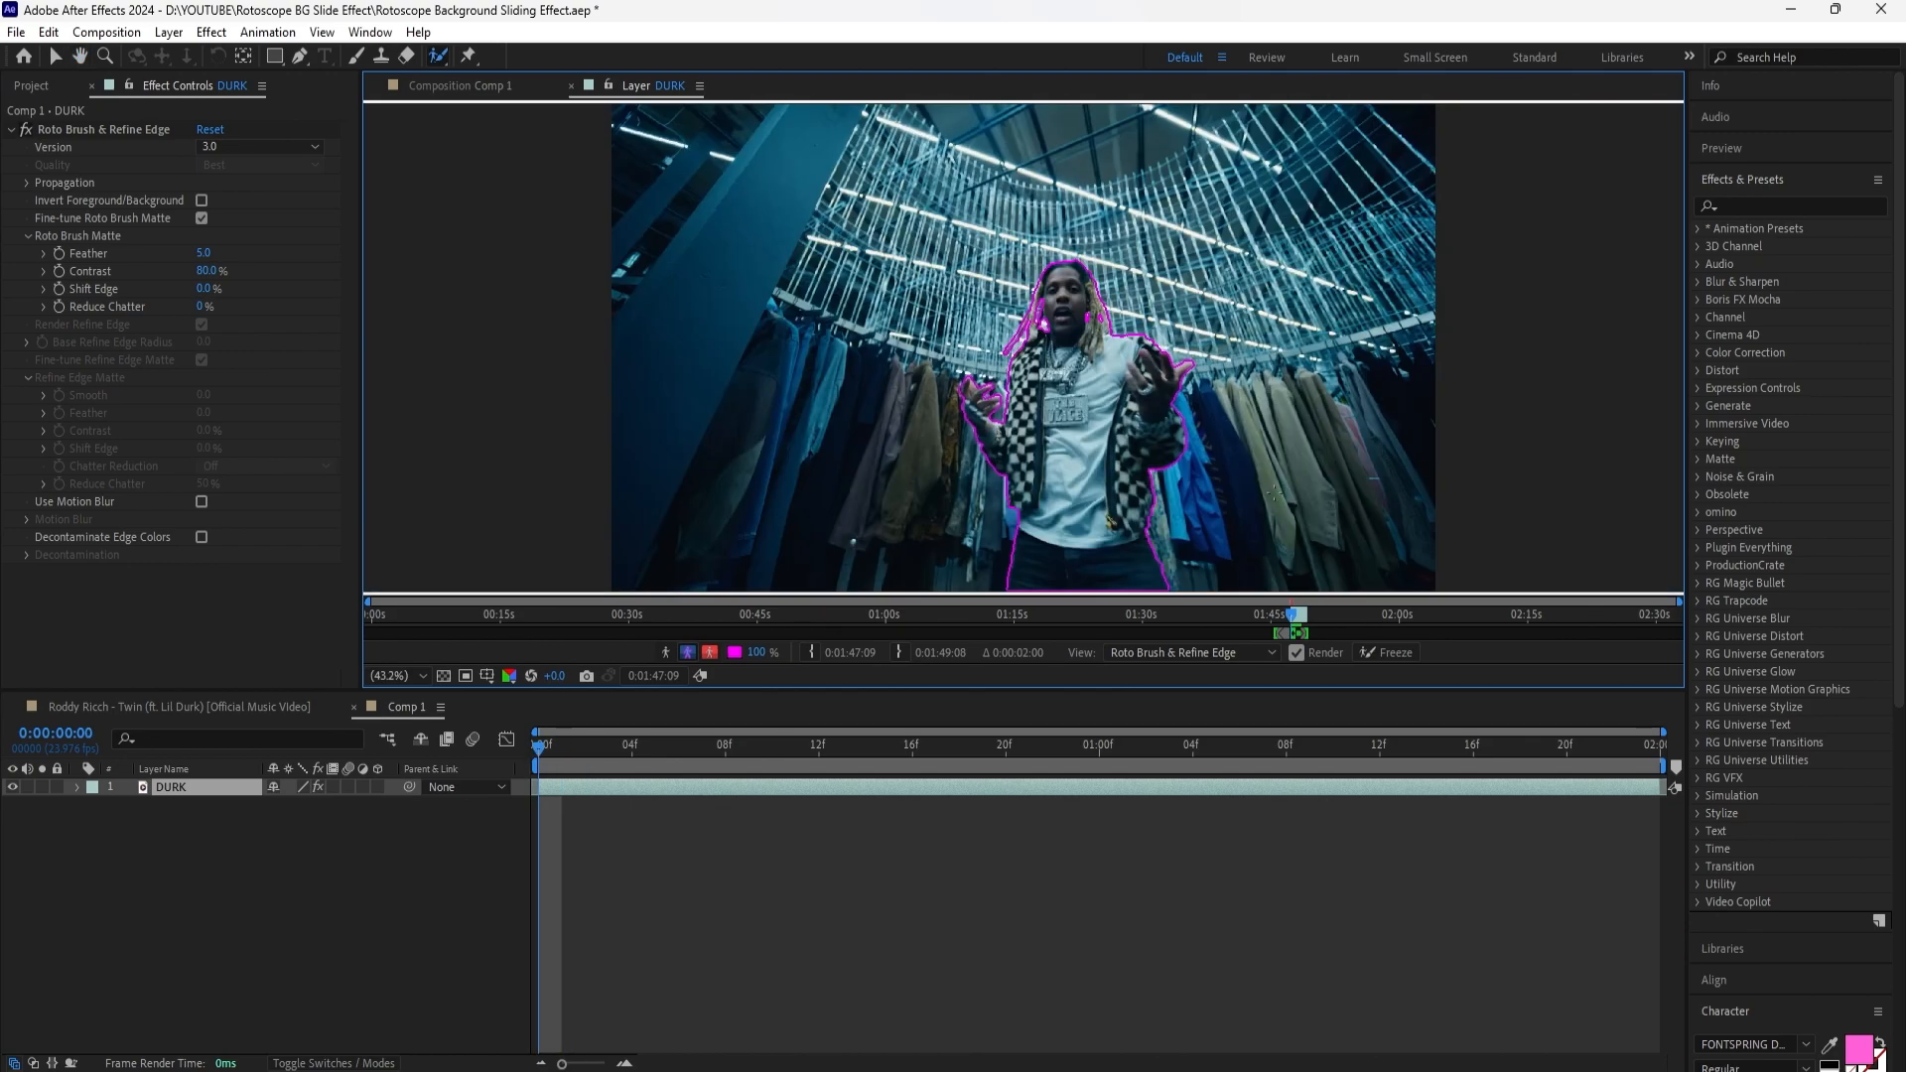
Step: Propagate the Roto Brush matte through the clip, check the outline, and freeze it from the first frame
key(space)
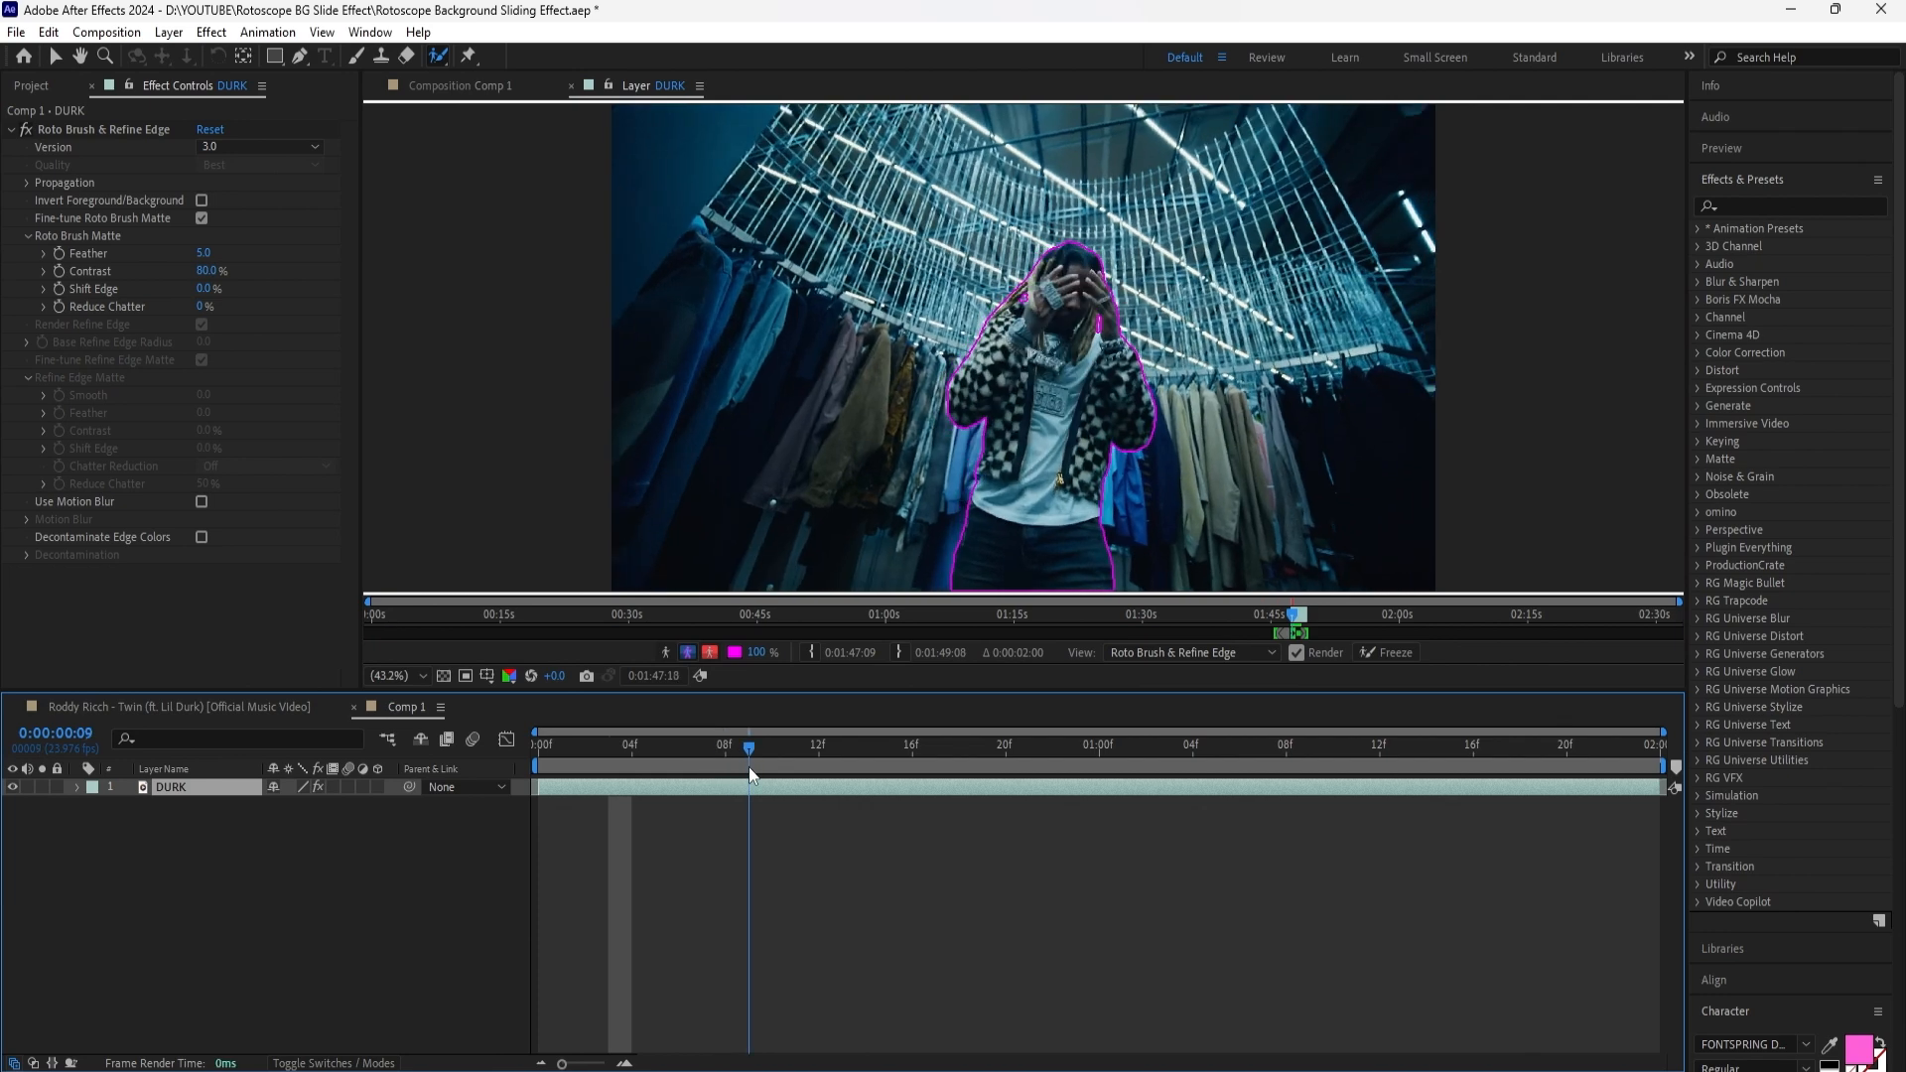
drag(740, 780, 542, 800)
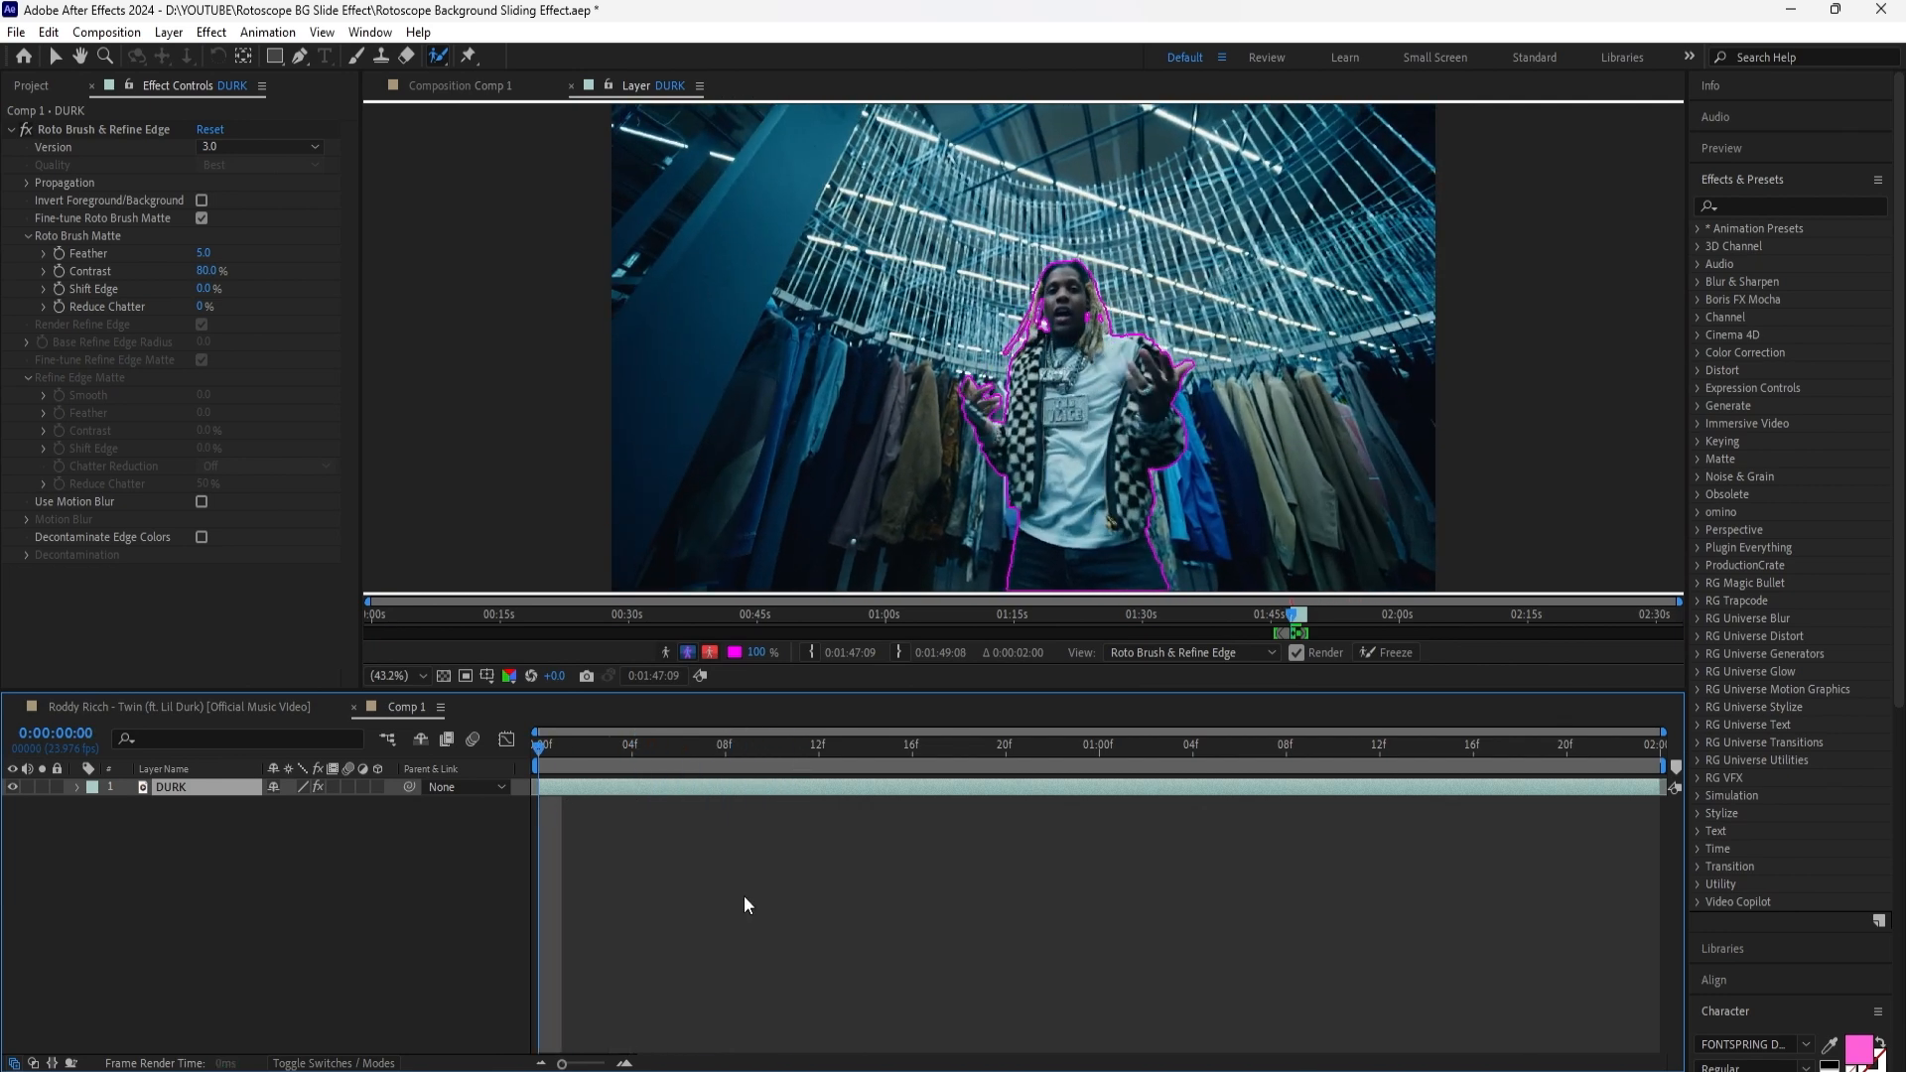
click(1553, 685)
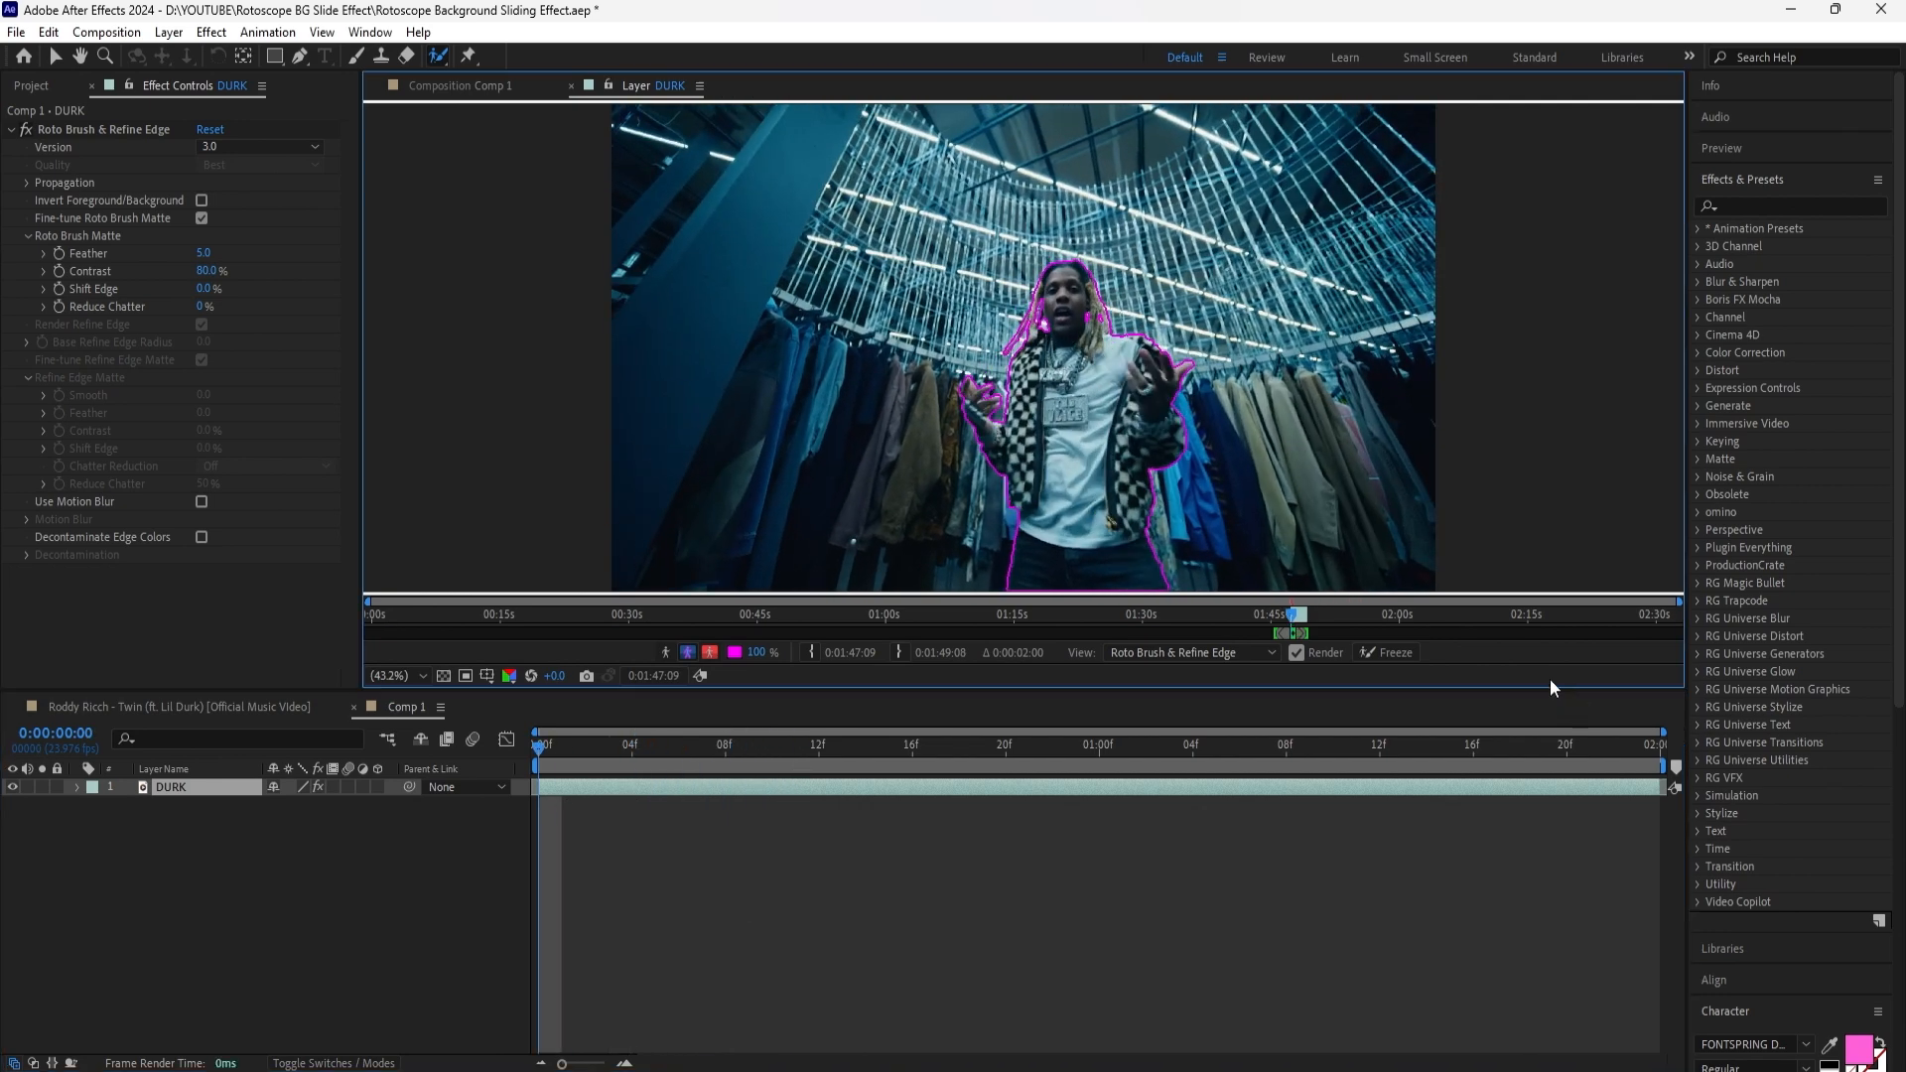
click(1406, 658)
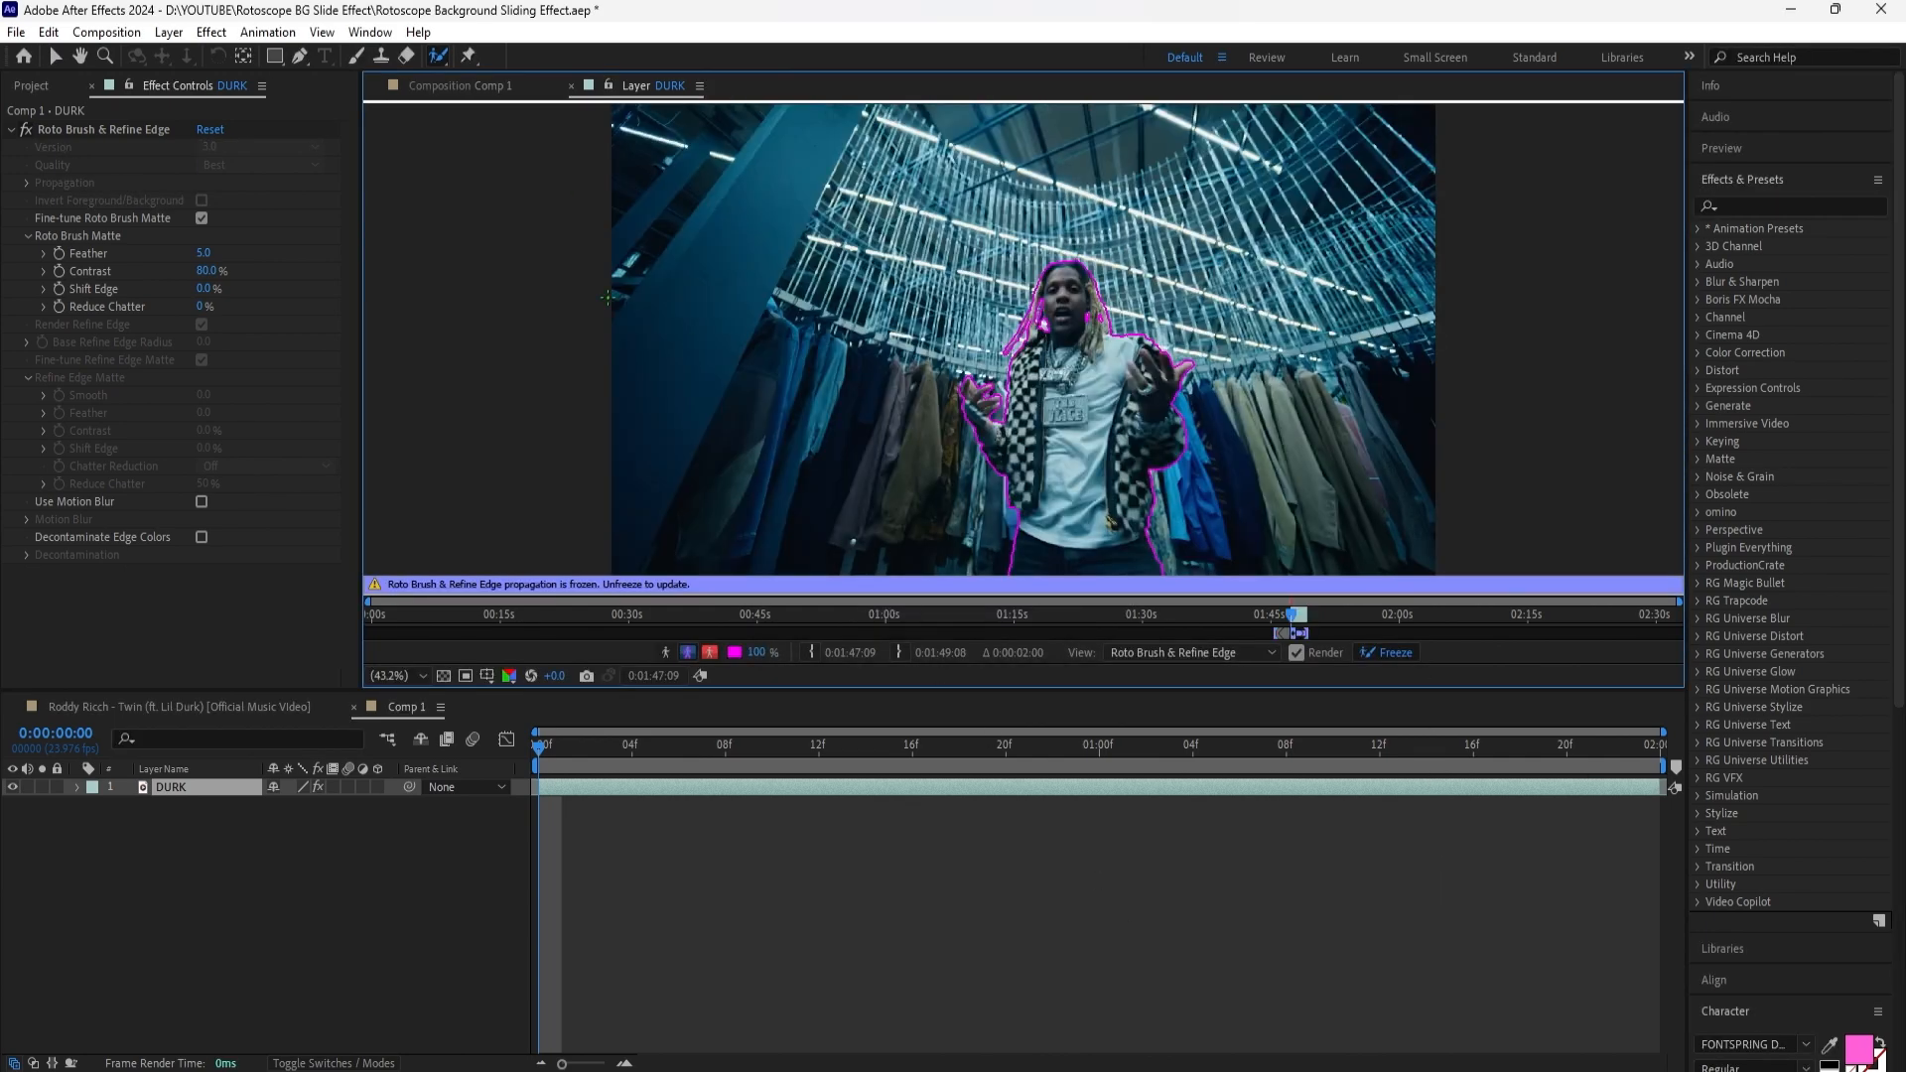
Step: Return to Comp 1 and play back the cut-out of the man
click(447, 87)
key(space)
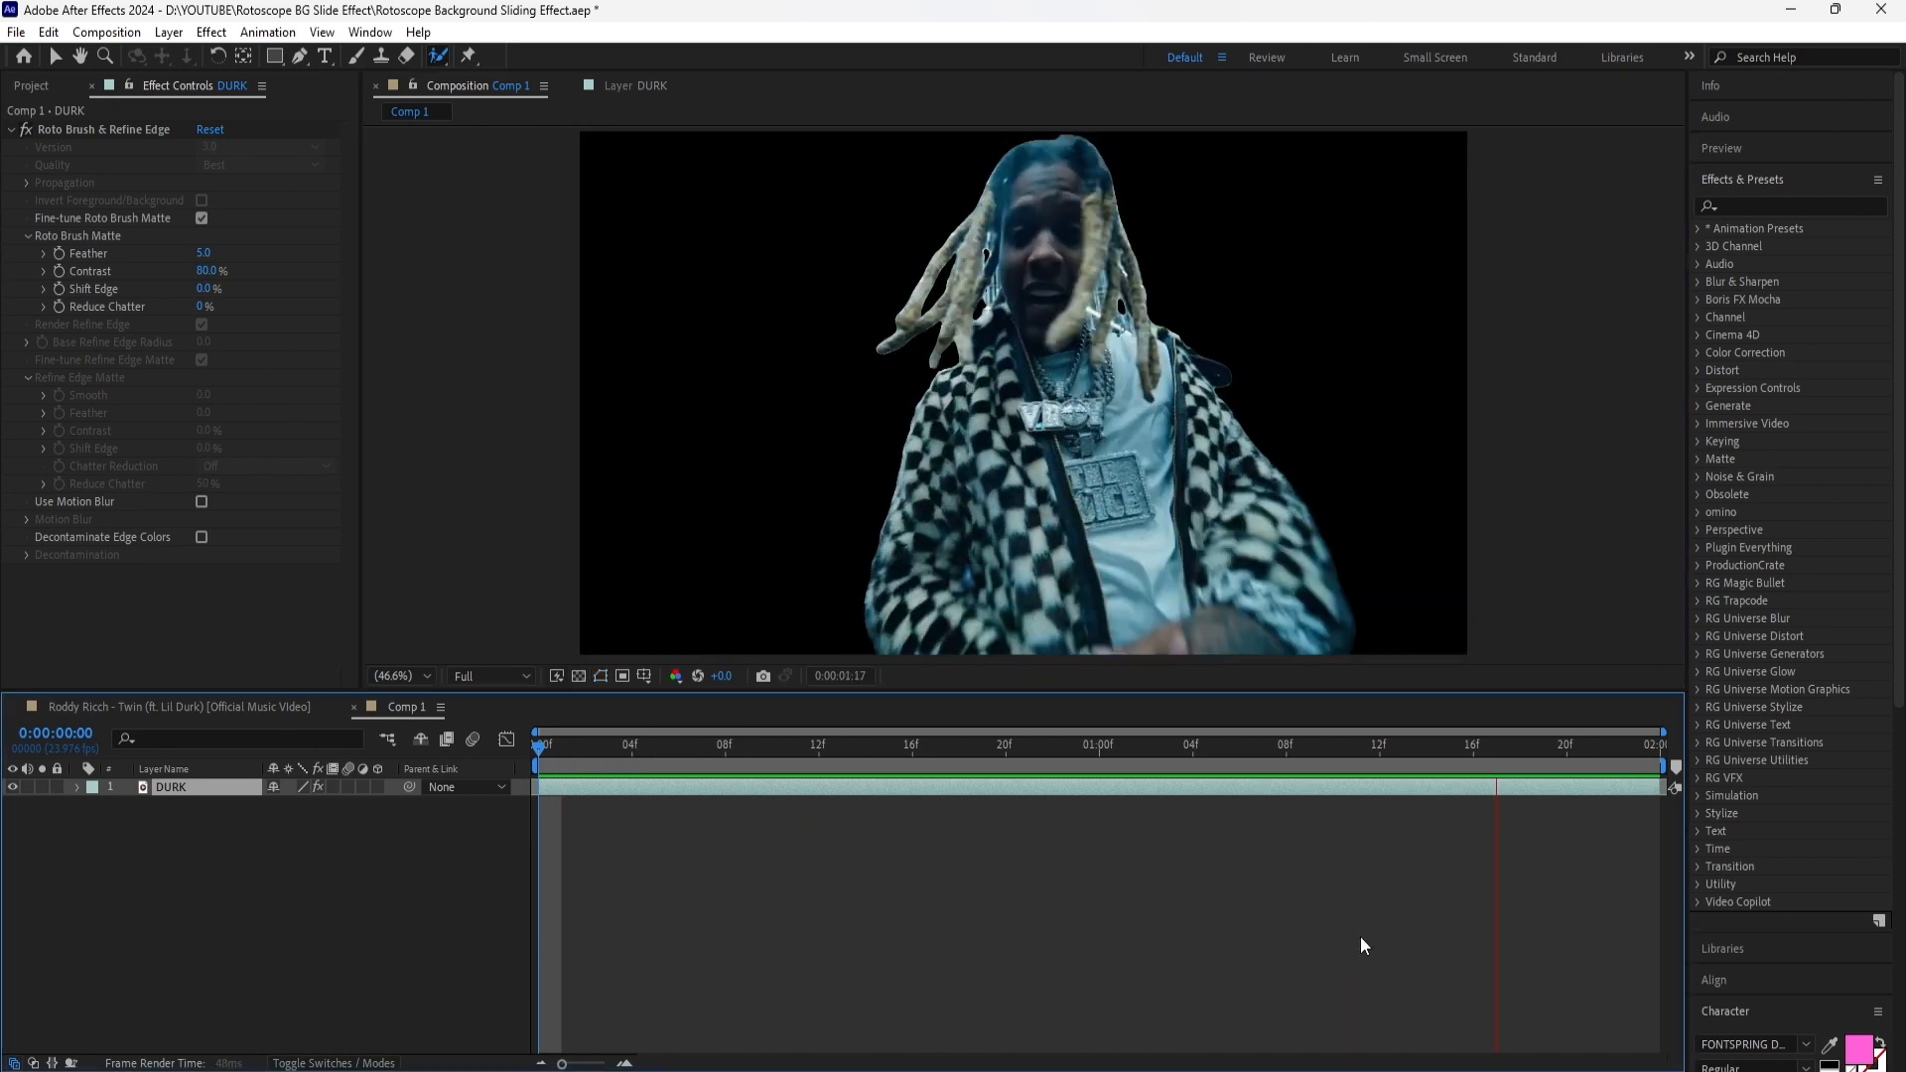
key(space)
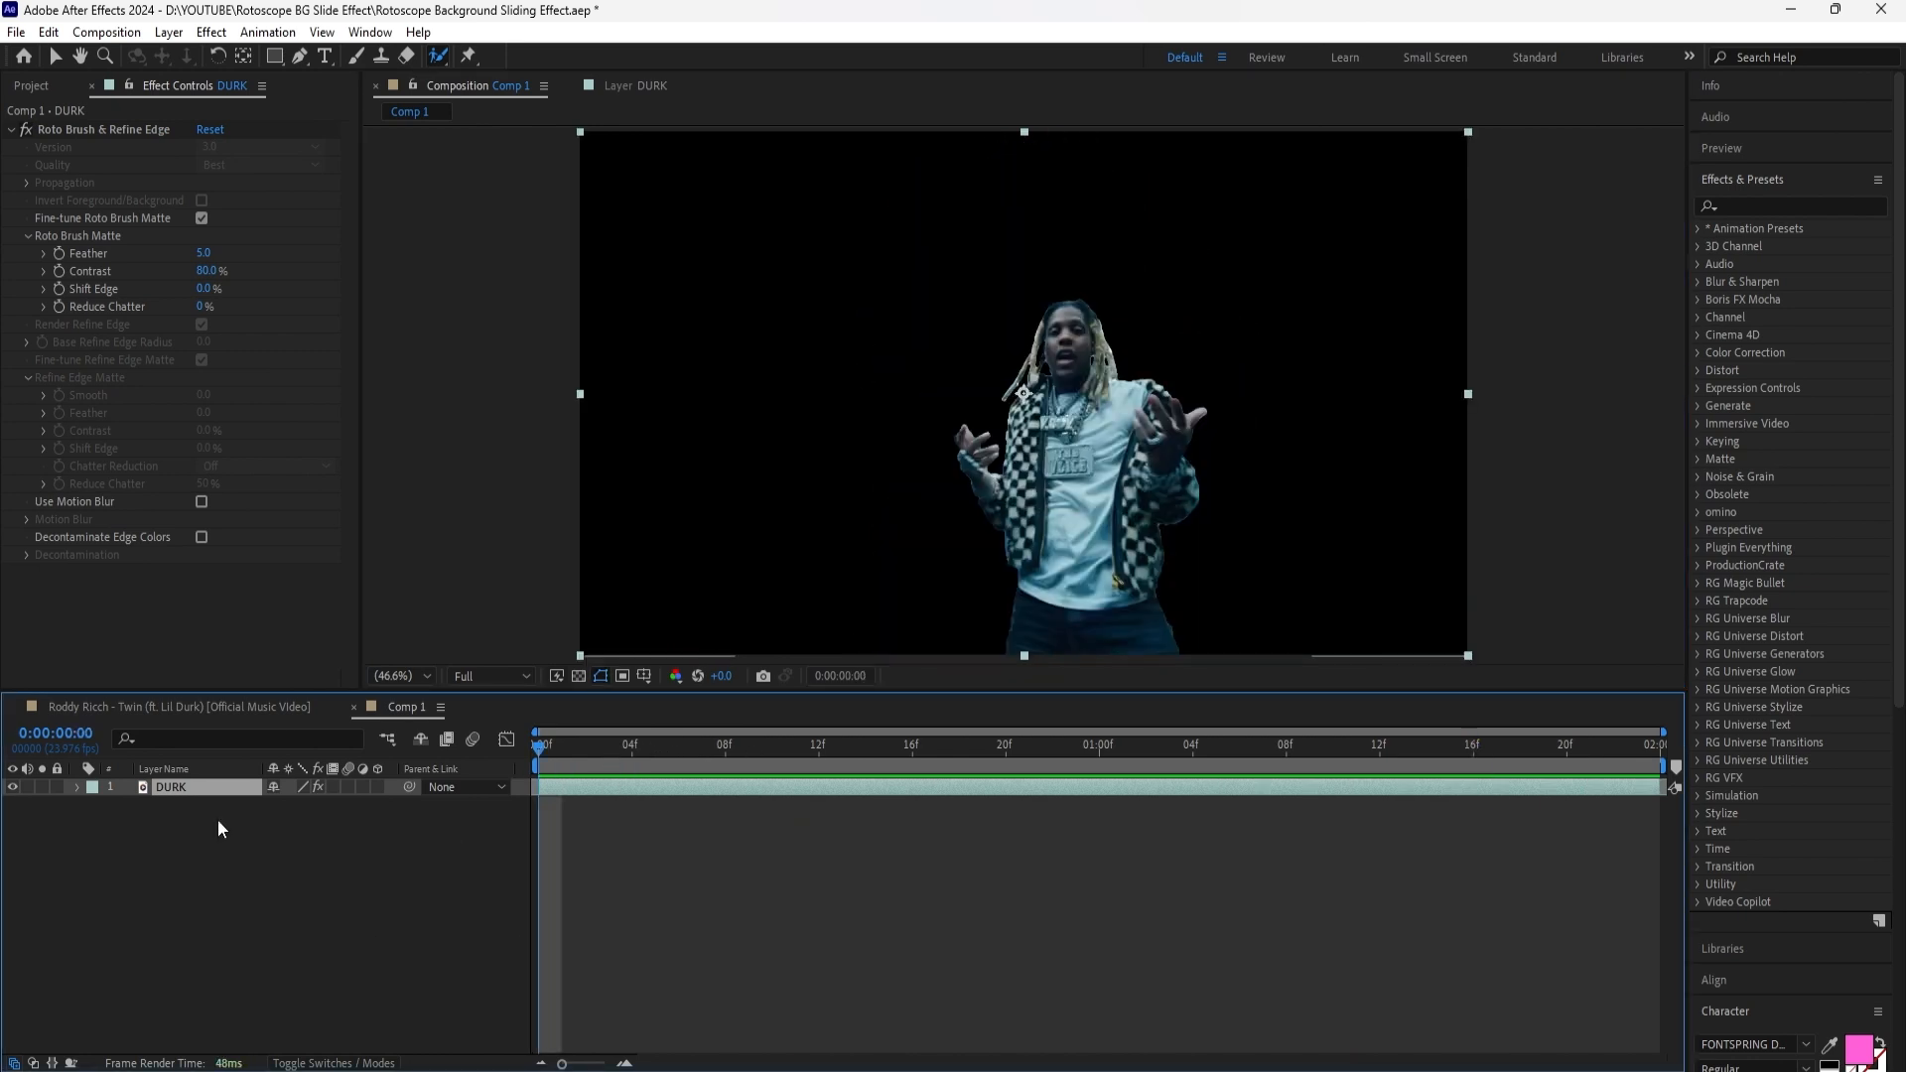
Step: Duplicate the DURK layer, place the copy below the original, and rename it DURK BG
key(ctrl+d)
drag(192, 790, 190, 828)
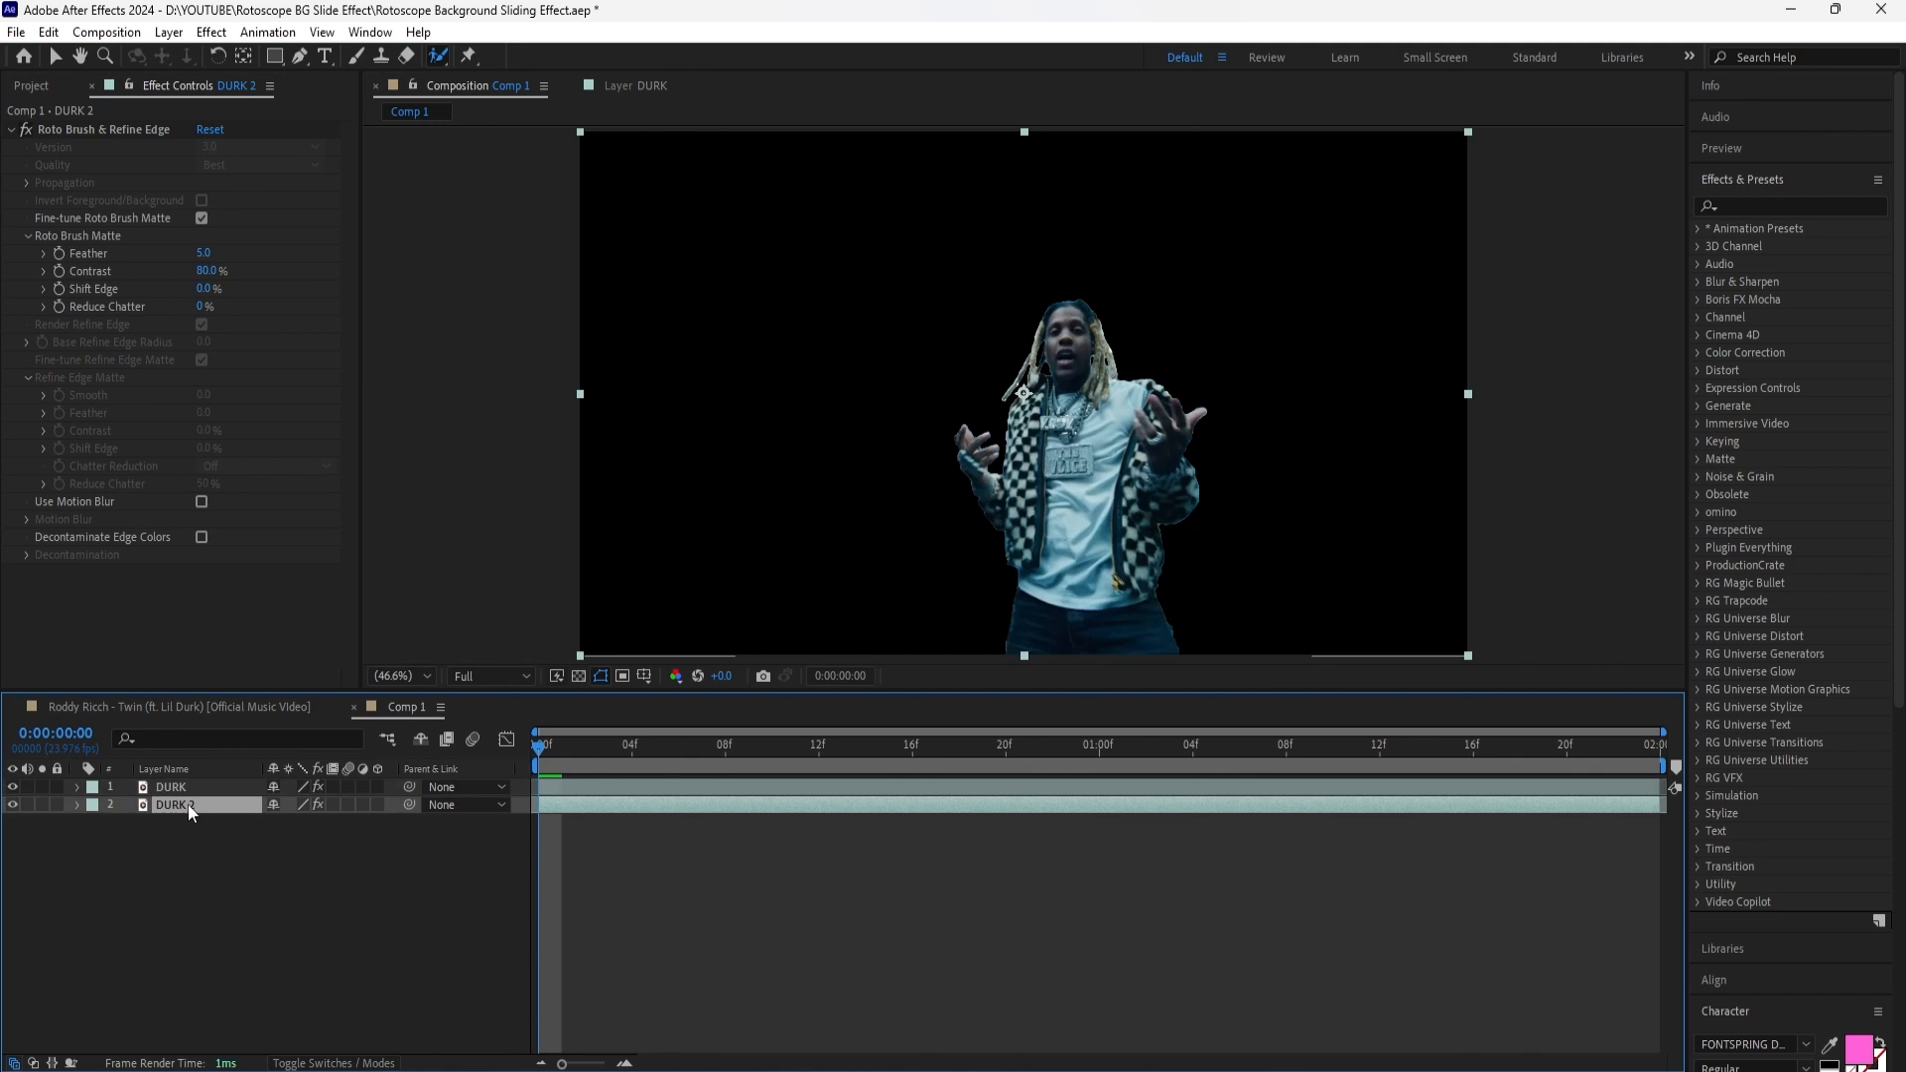
right_click(188, 804)
click(238, 743)
click(225, 800)
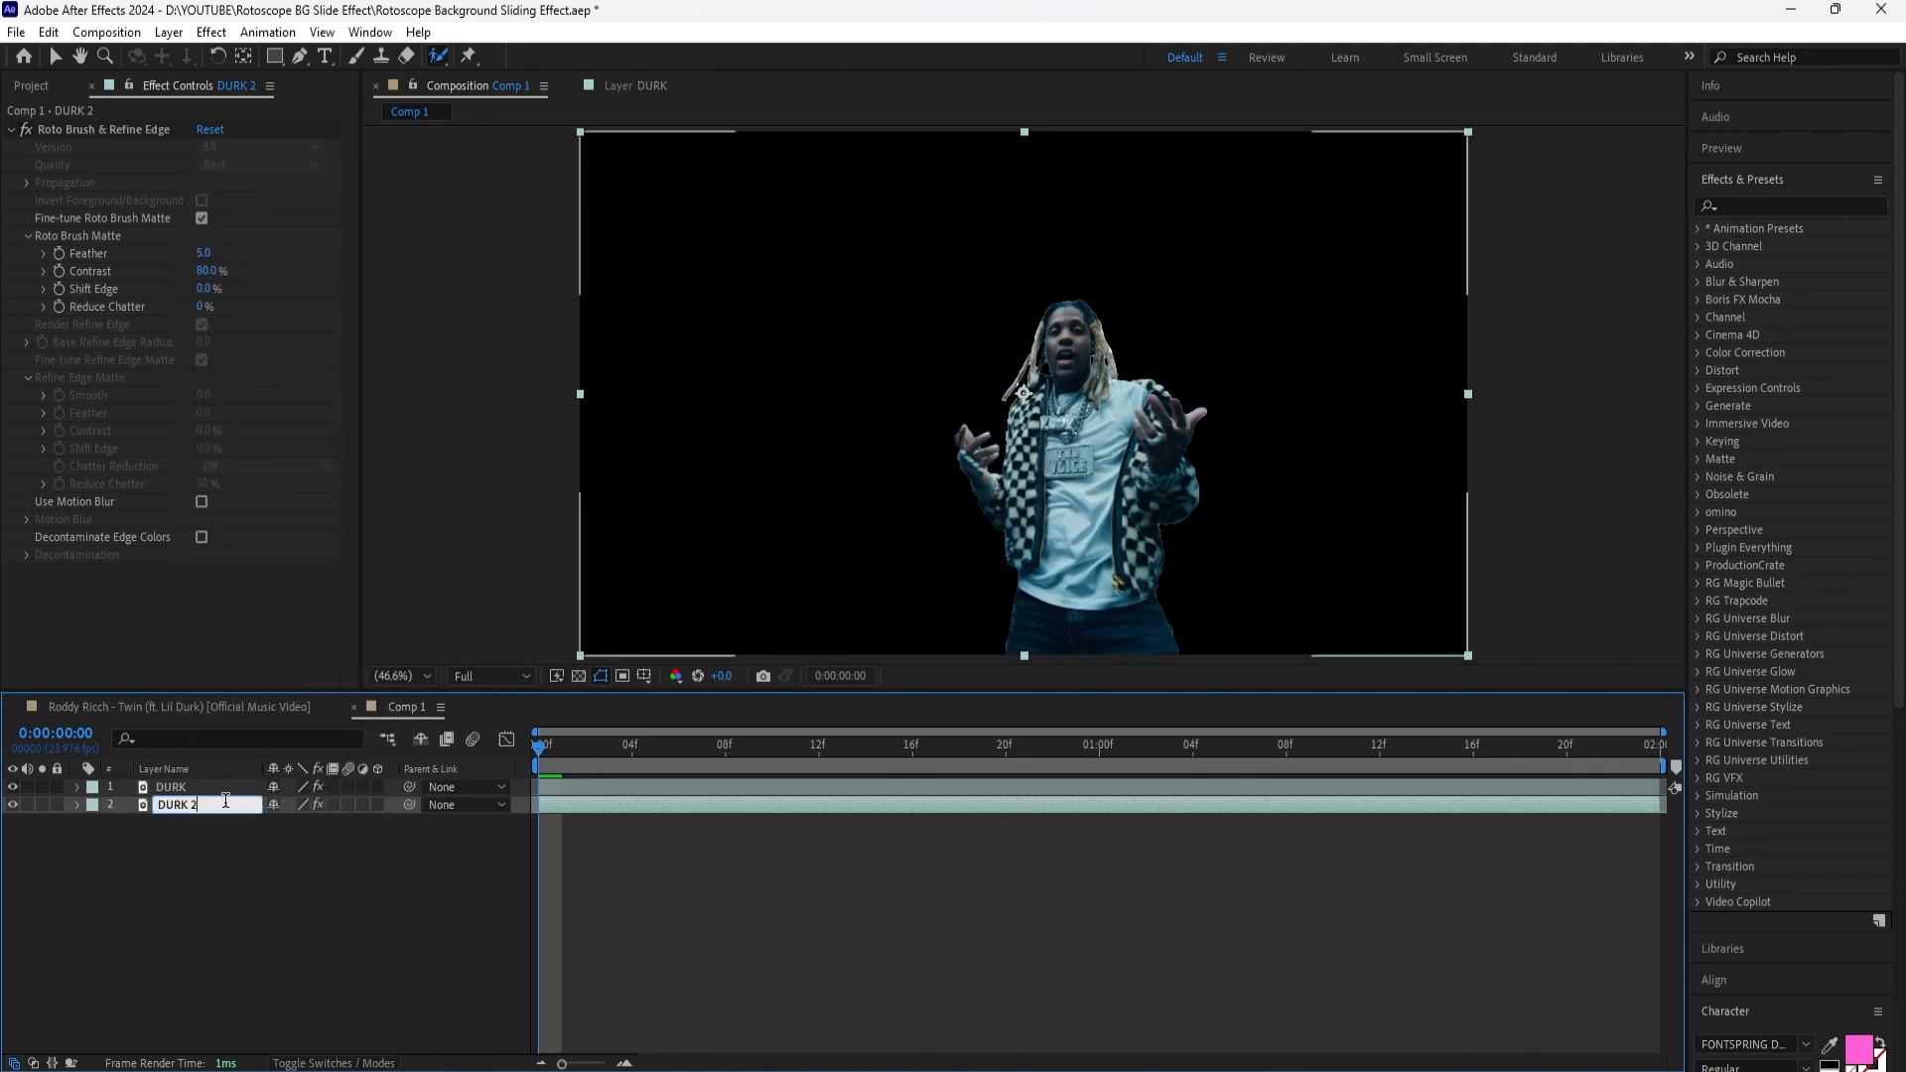
text(BG)
key(Return)
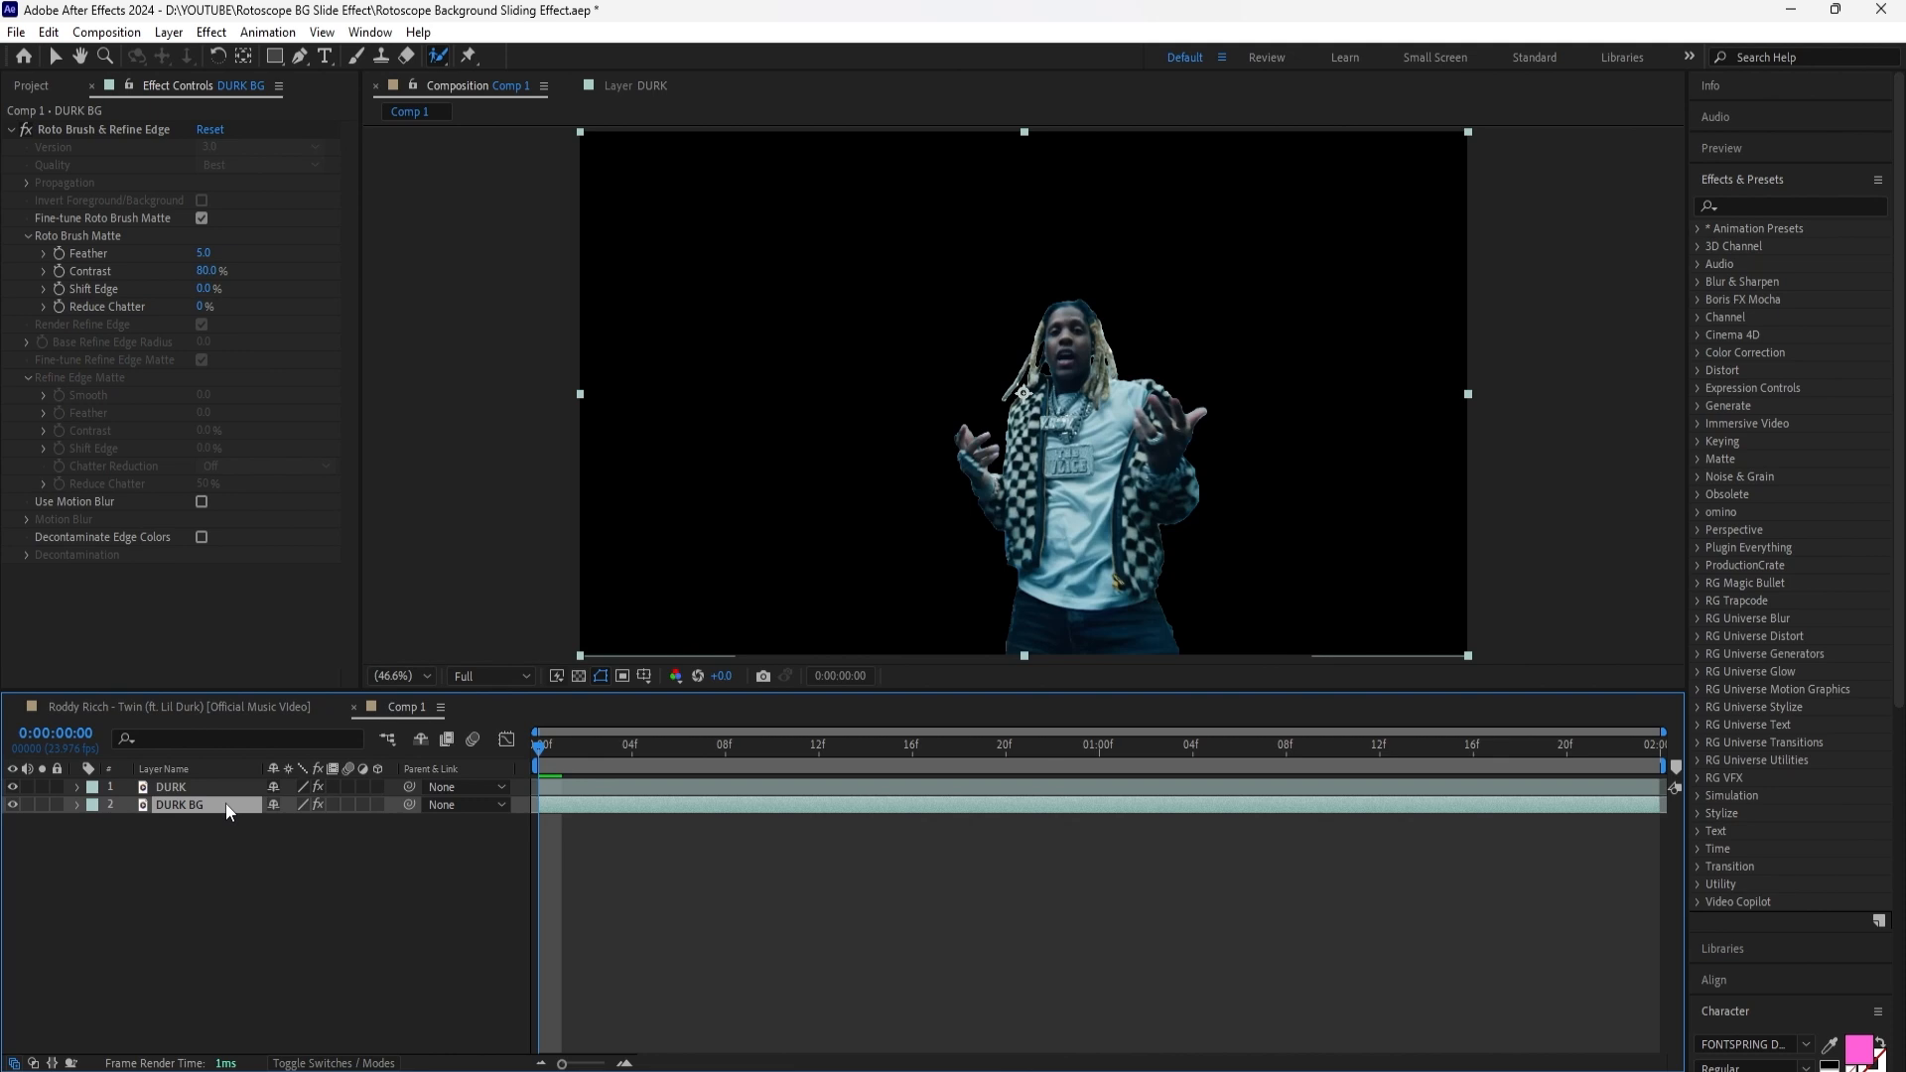
Step: Switch to the Selection tool and delete the Roto Brush & Refine Edge effect from the DURK BG layer
click(50, 57)
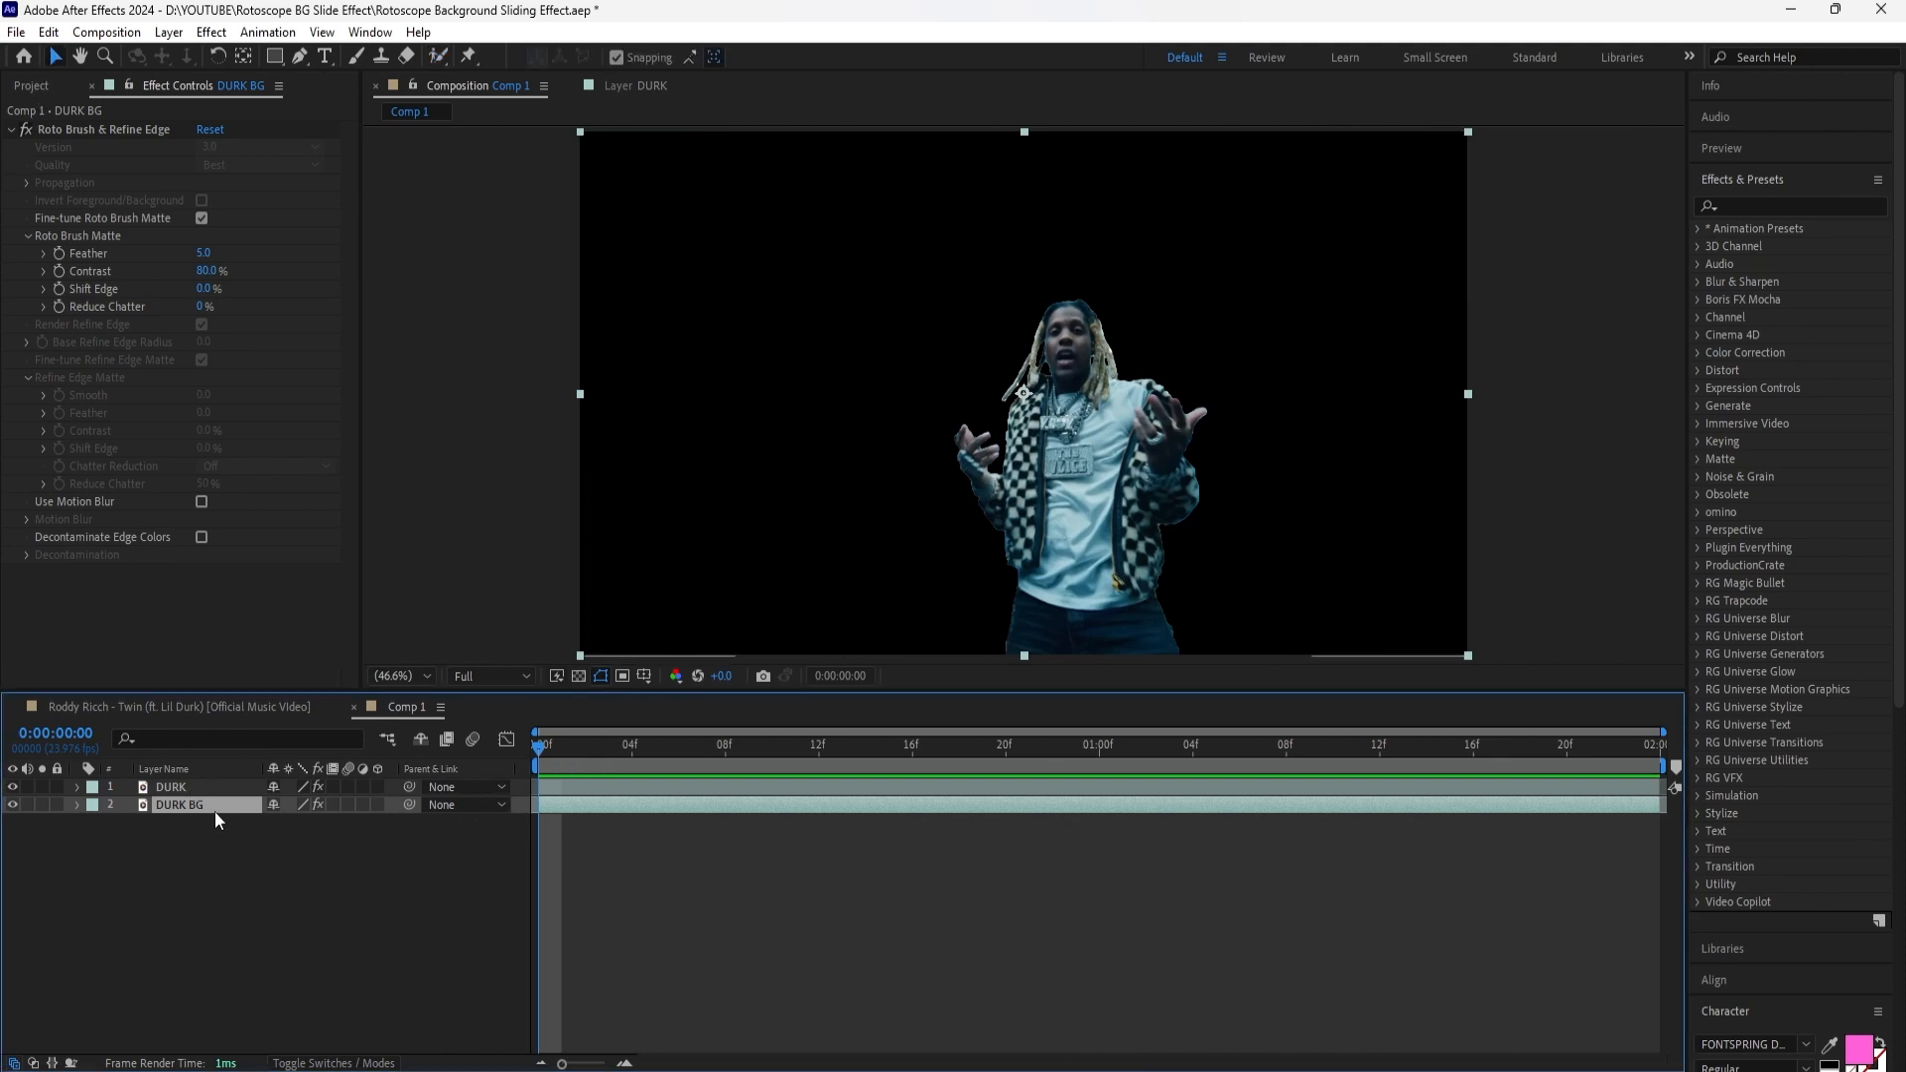
click(167, 130)
key(Delete)
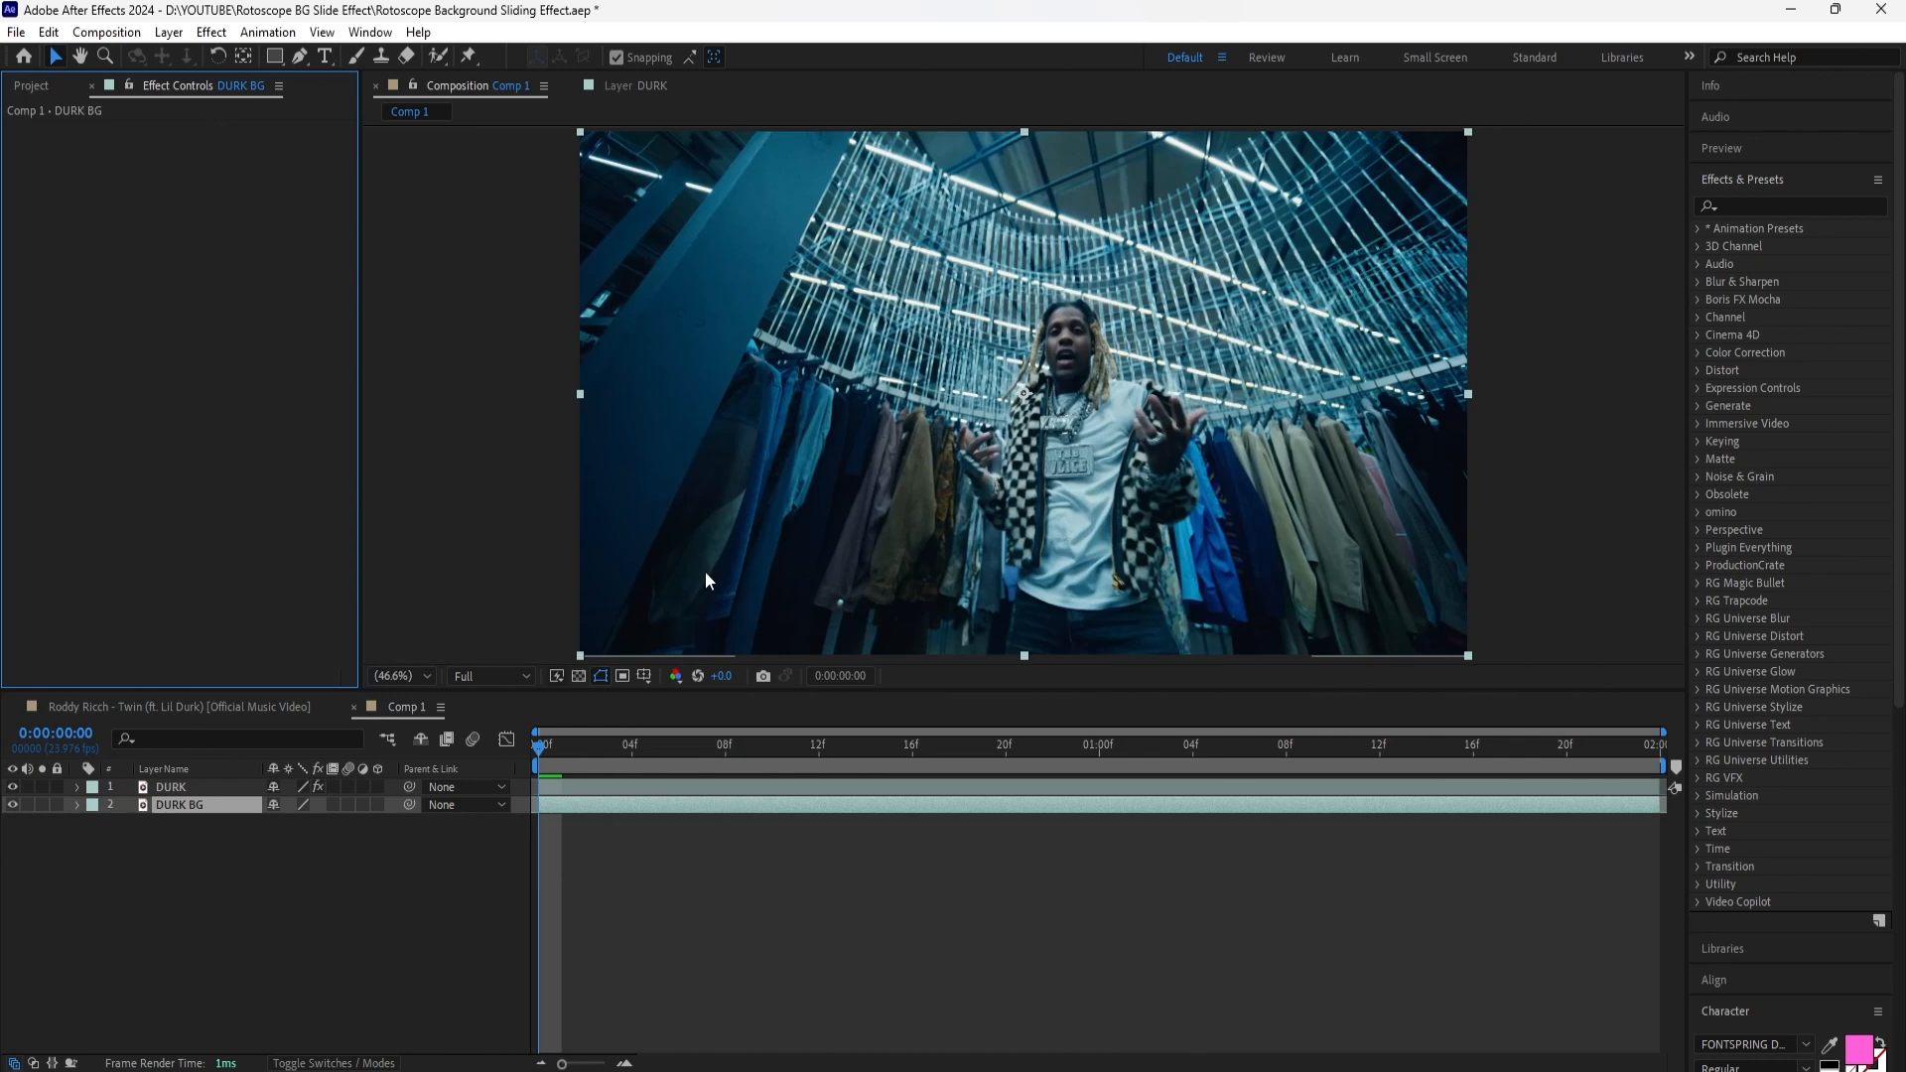
Step: Preview the comp and toggle the visibility of DURK and DURK BG to compare the cut-out with the background
click(533, 743)
key(space)
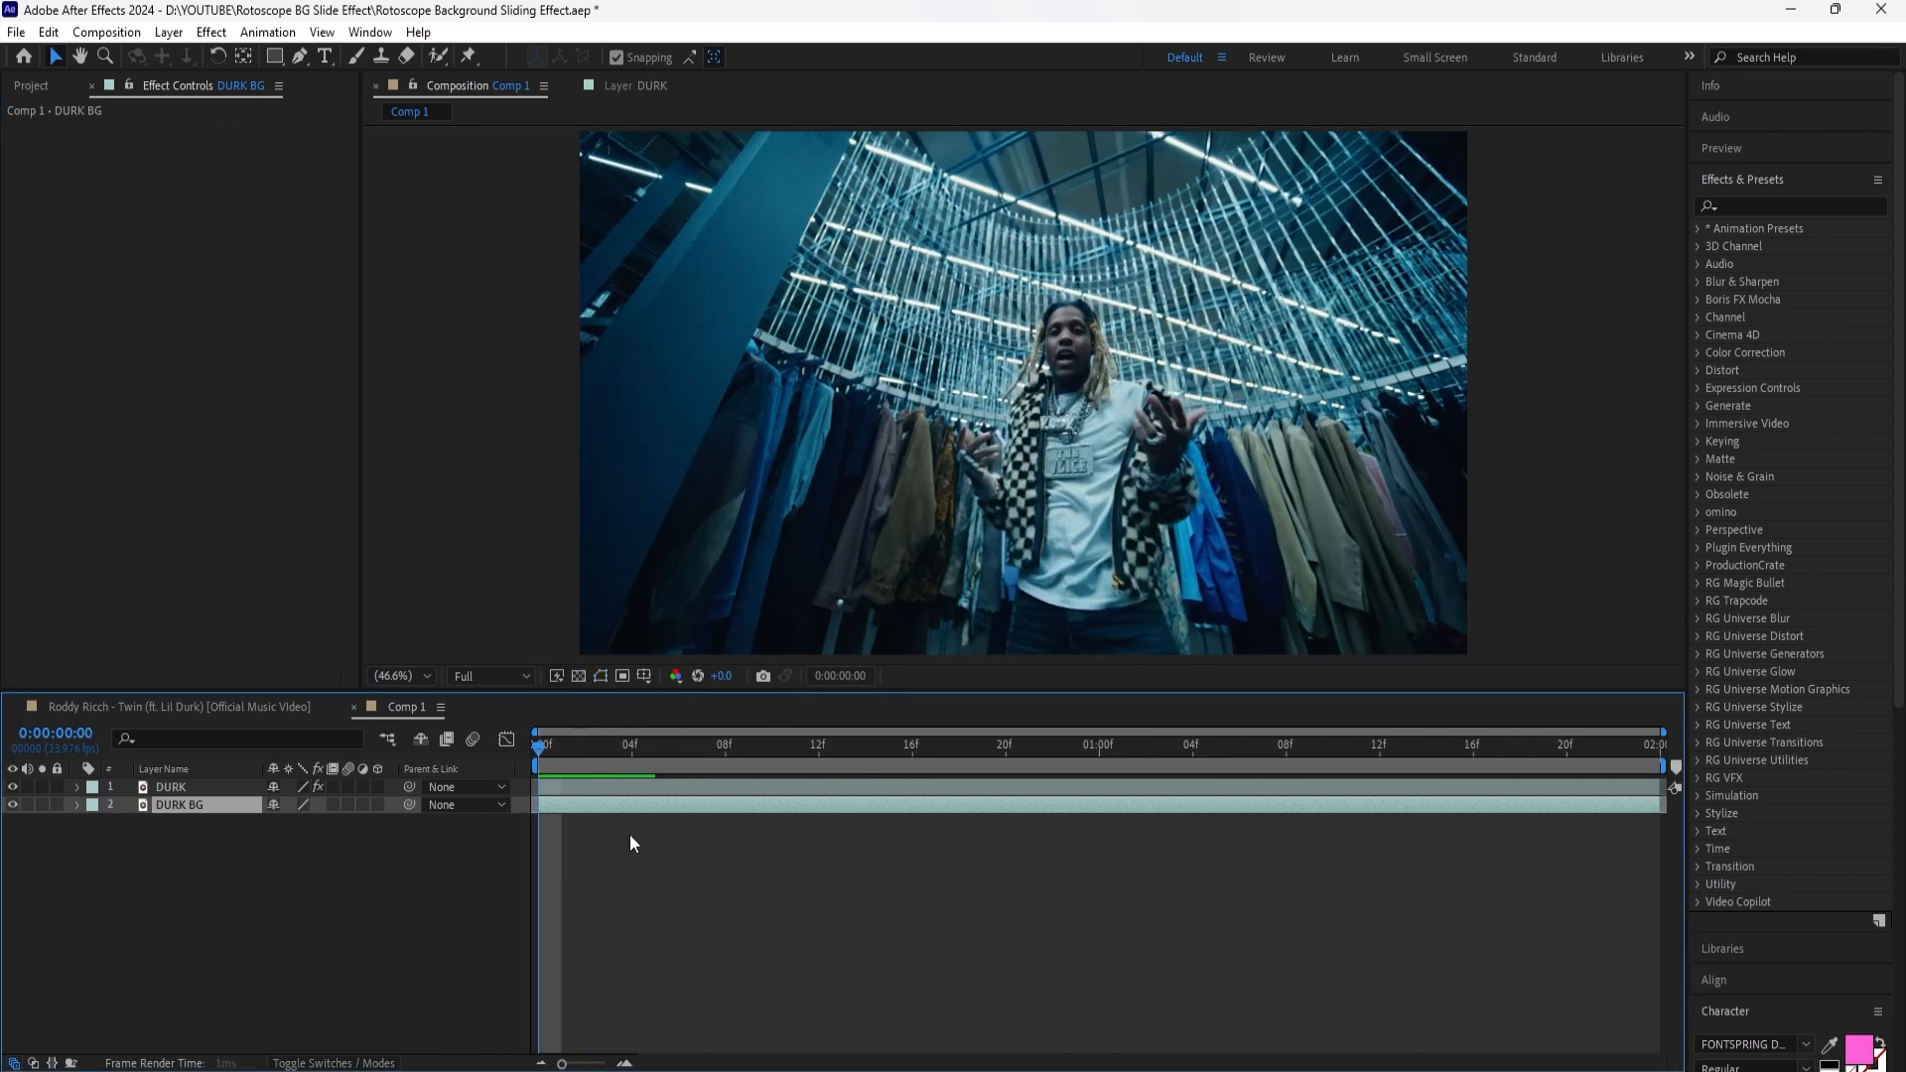
click(12, 804)
click(208, 792)
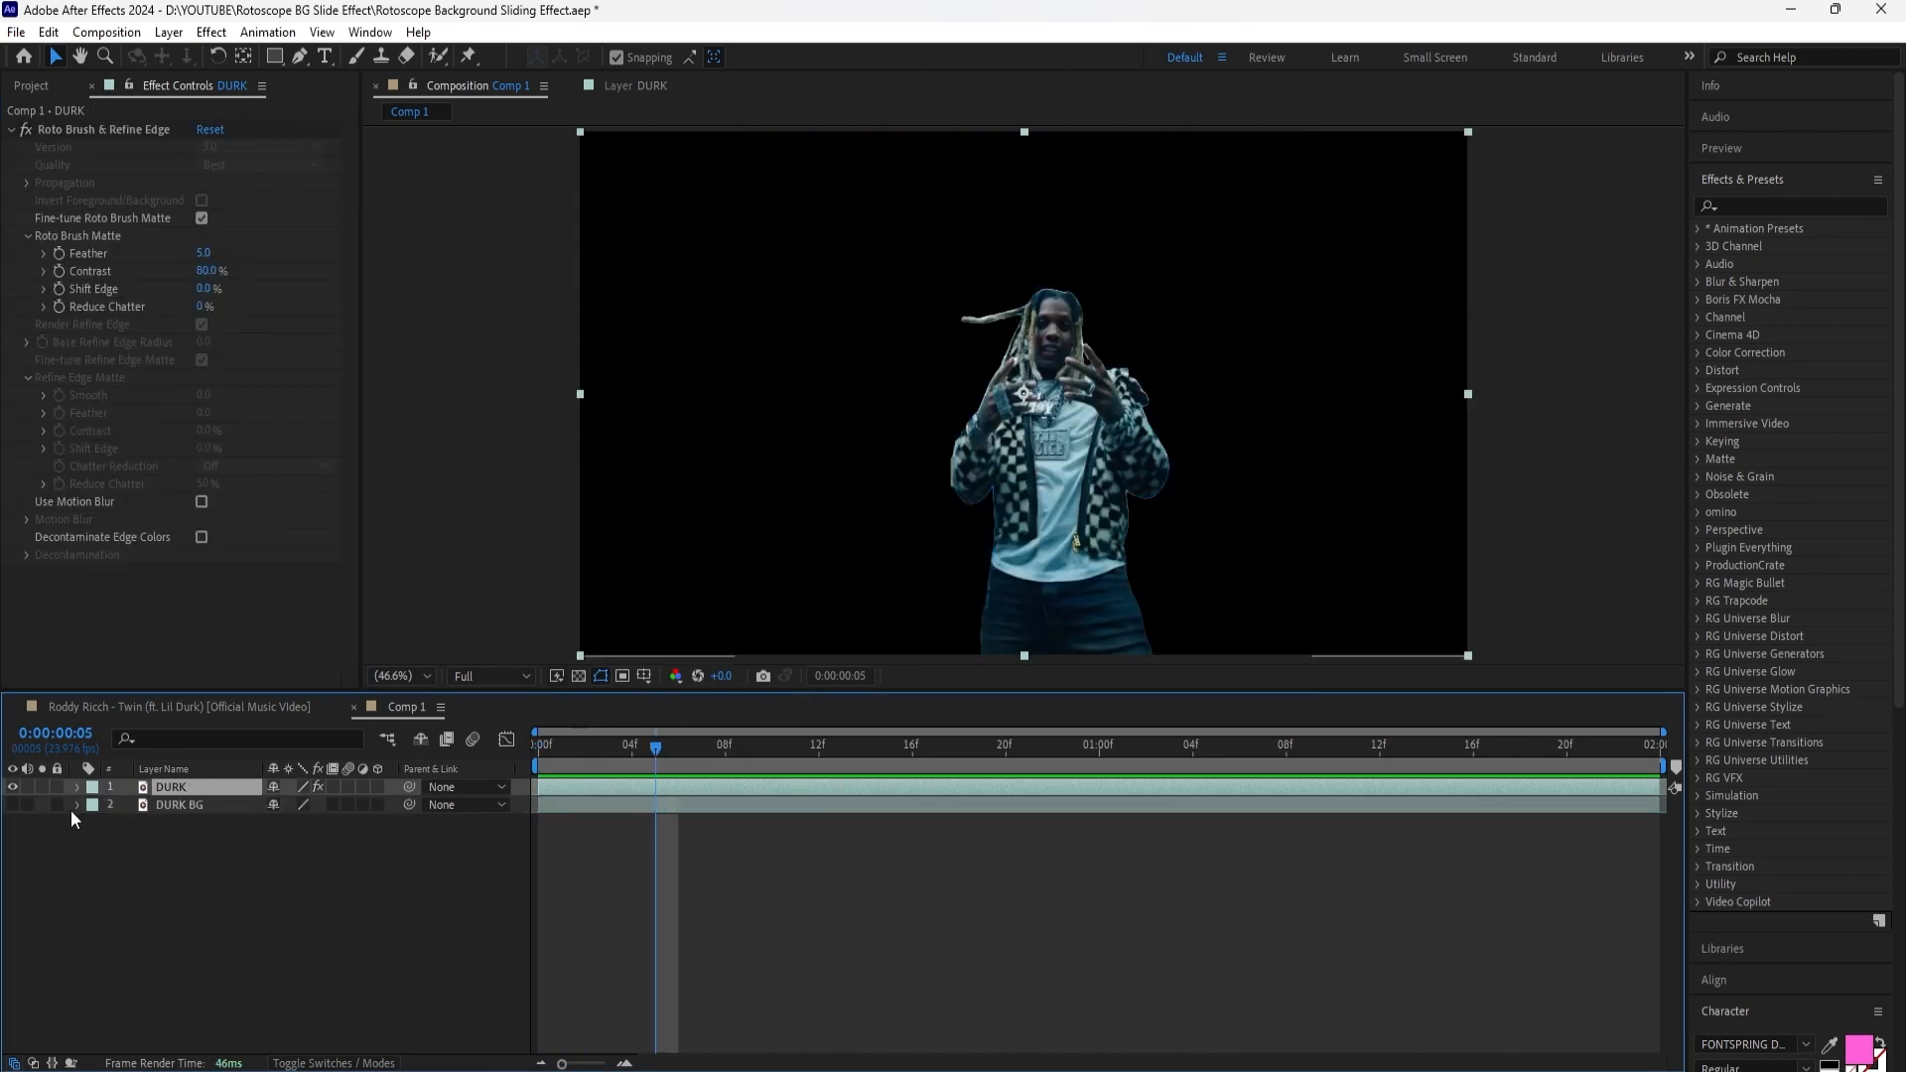
click(14, 788)
click(14, 802)
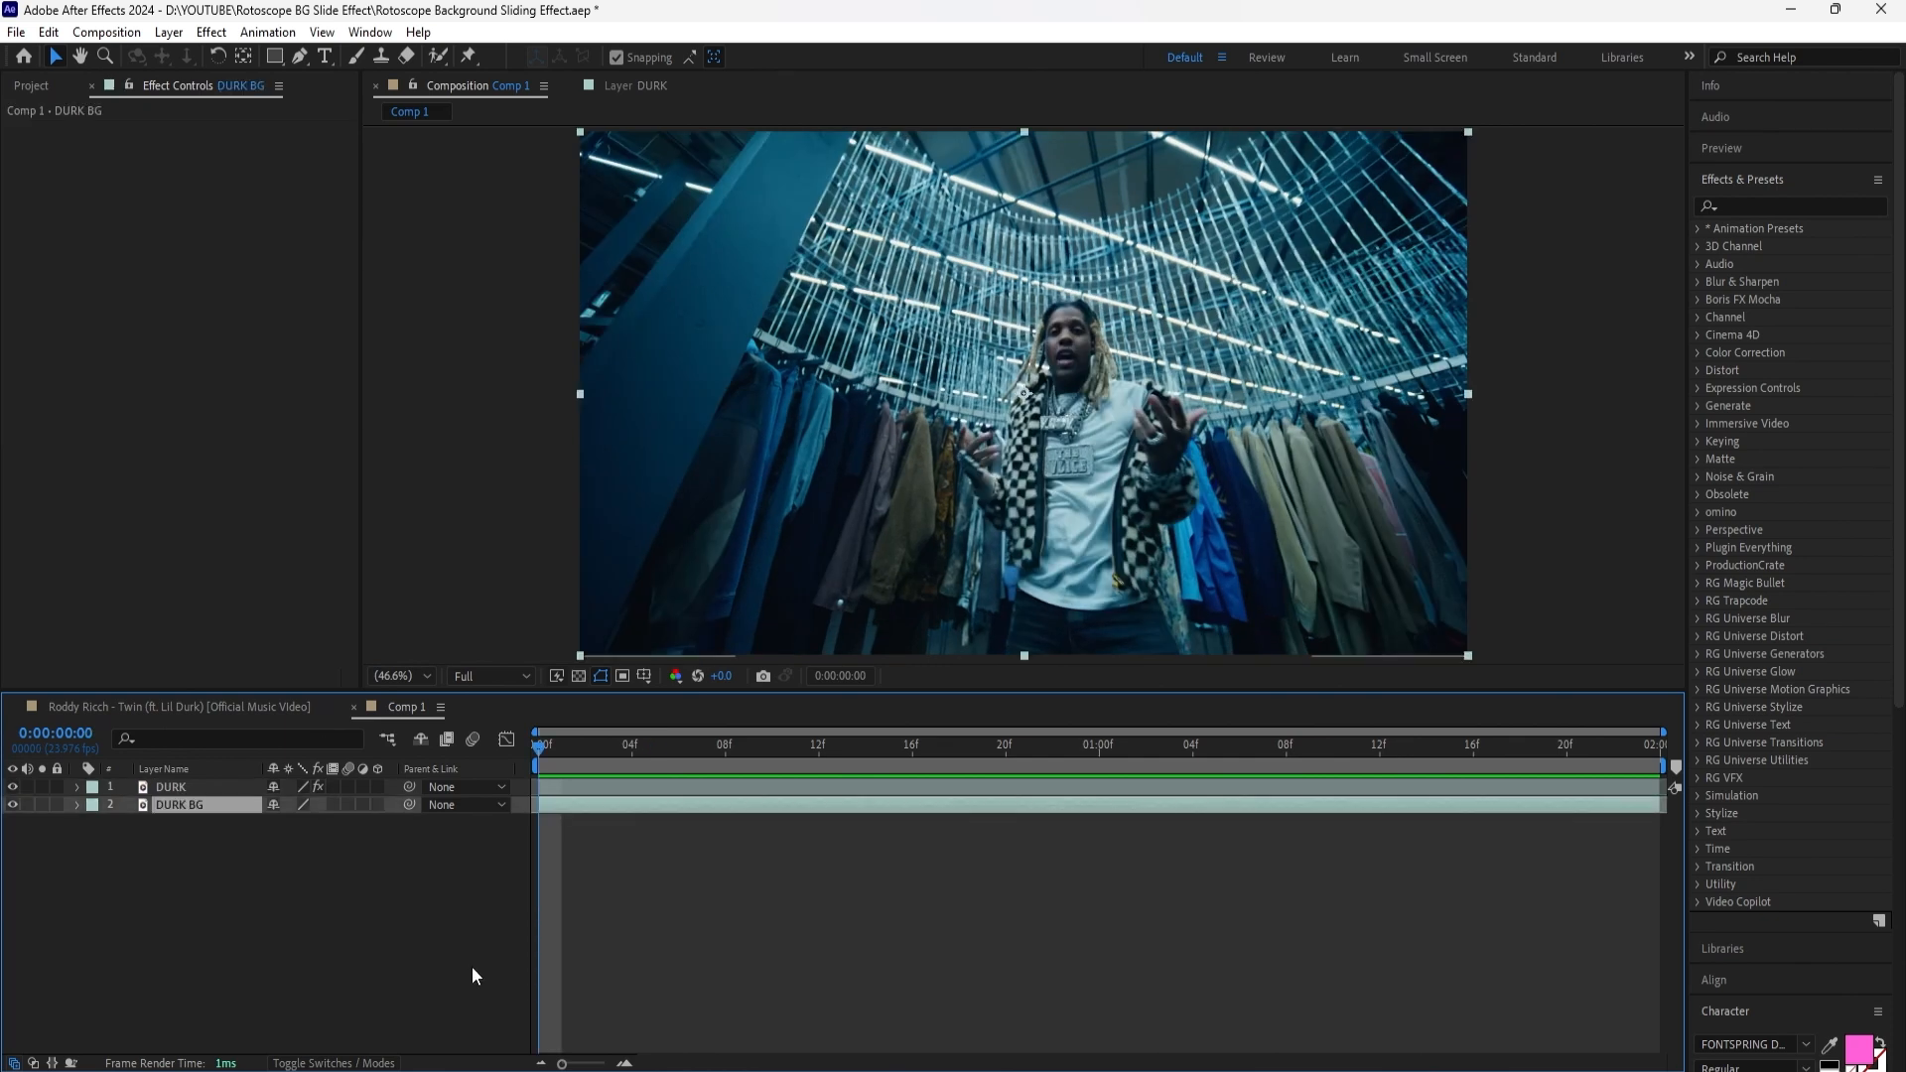
Step: Apply the Motion Tile effect to DURK BG, keyframe its Tile Center at 0:00:00:00, and reveal the keyframe in the timeline
click(1796, 205)
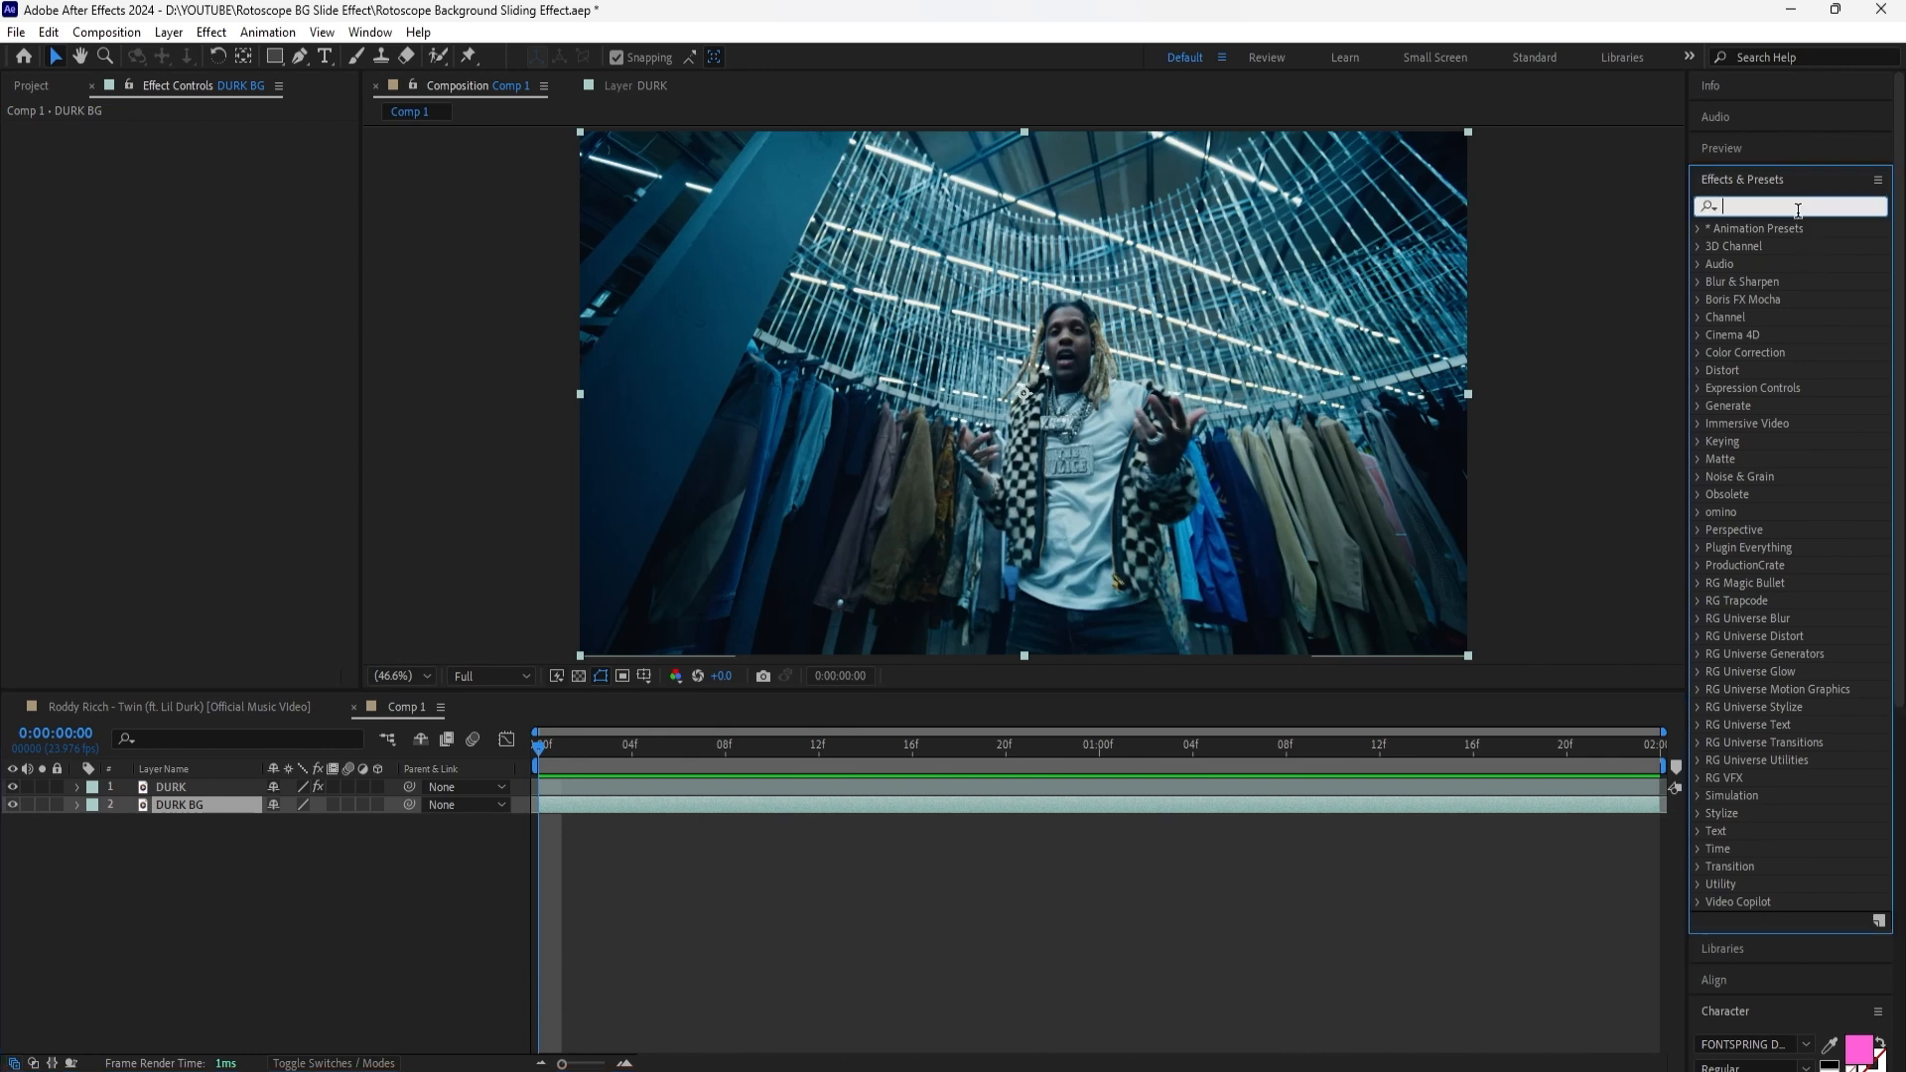
text(motion tile)
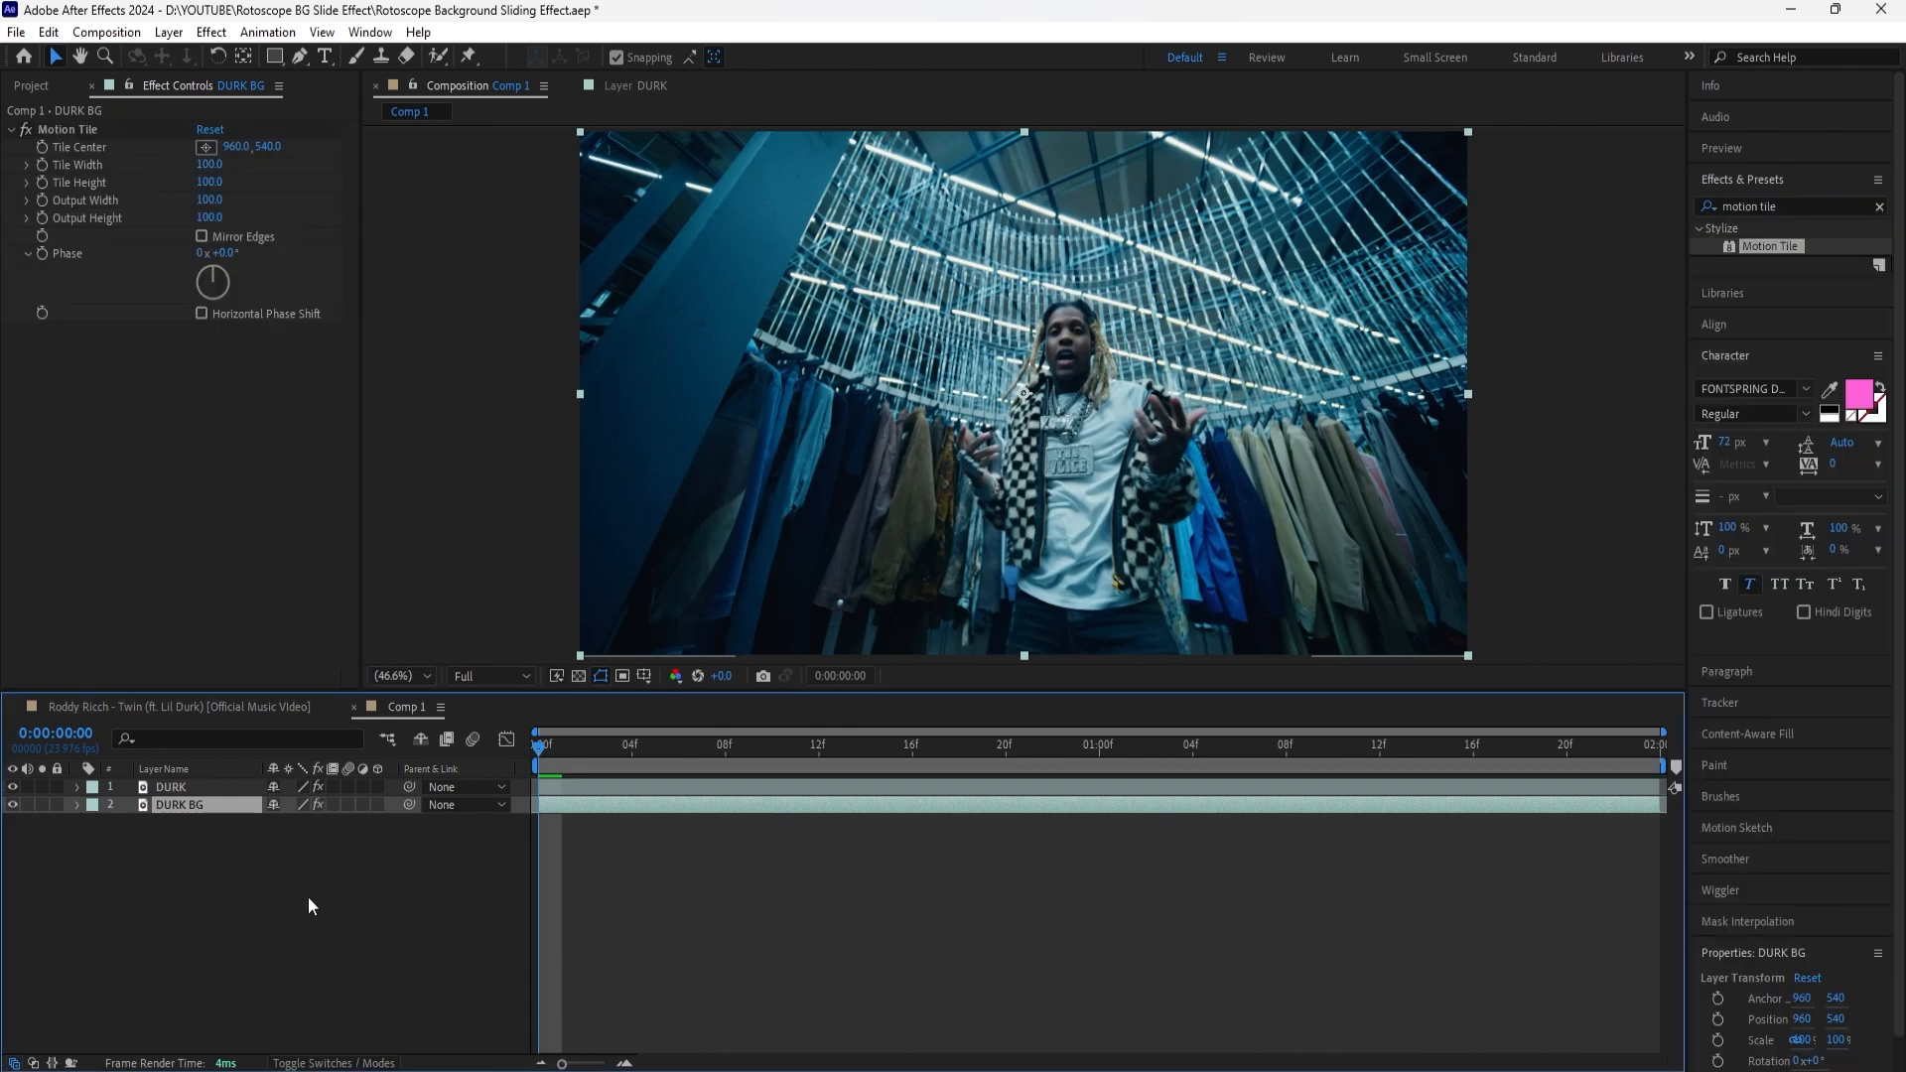
click(43, 147)
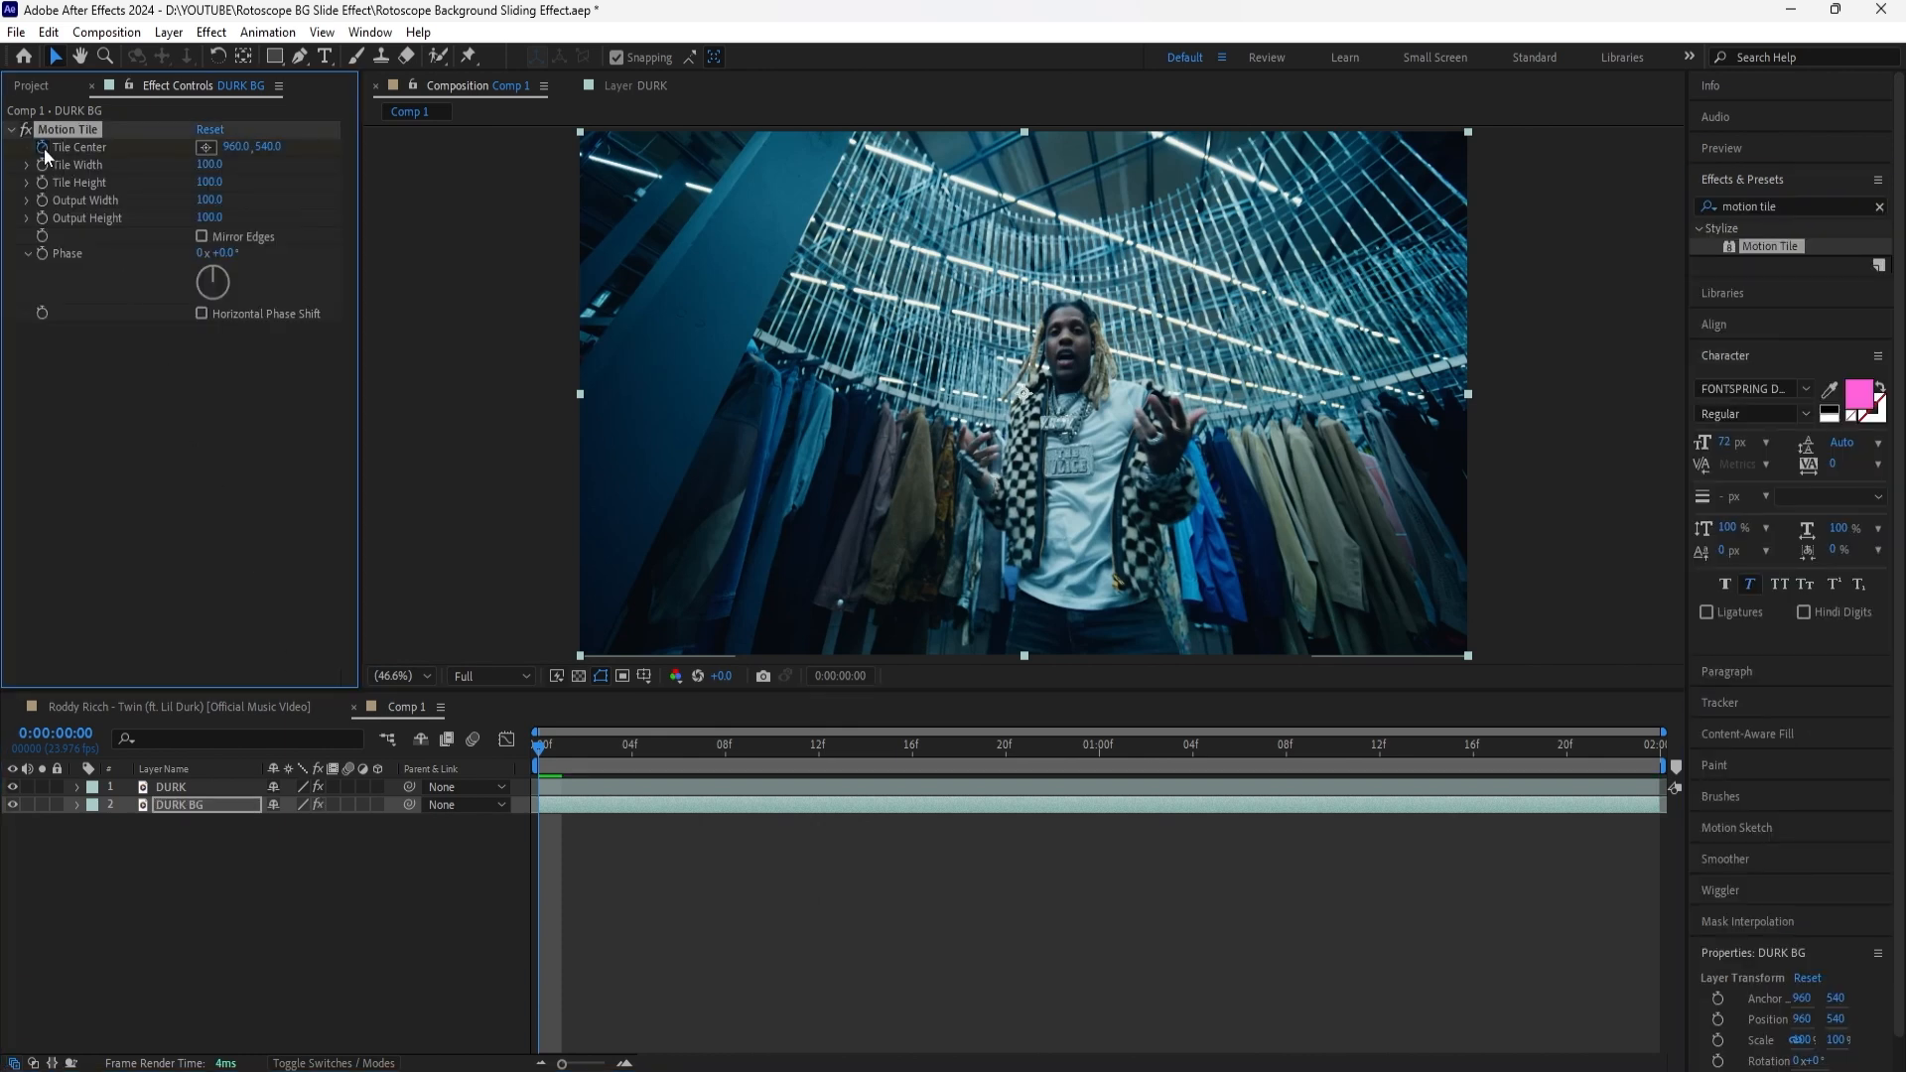
click(222, 812)
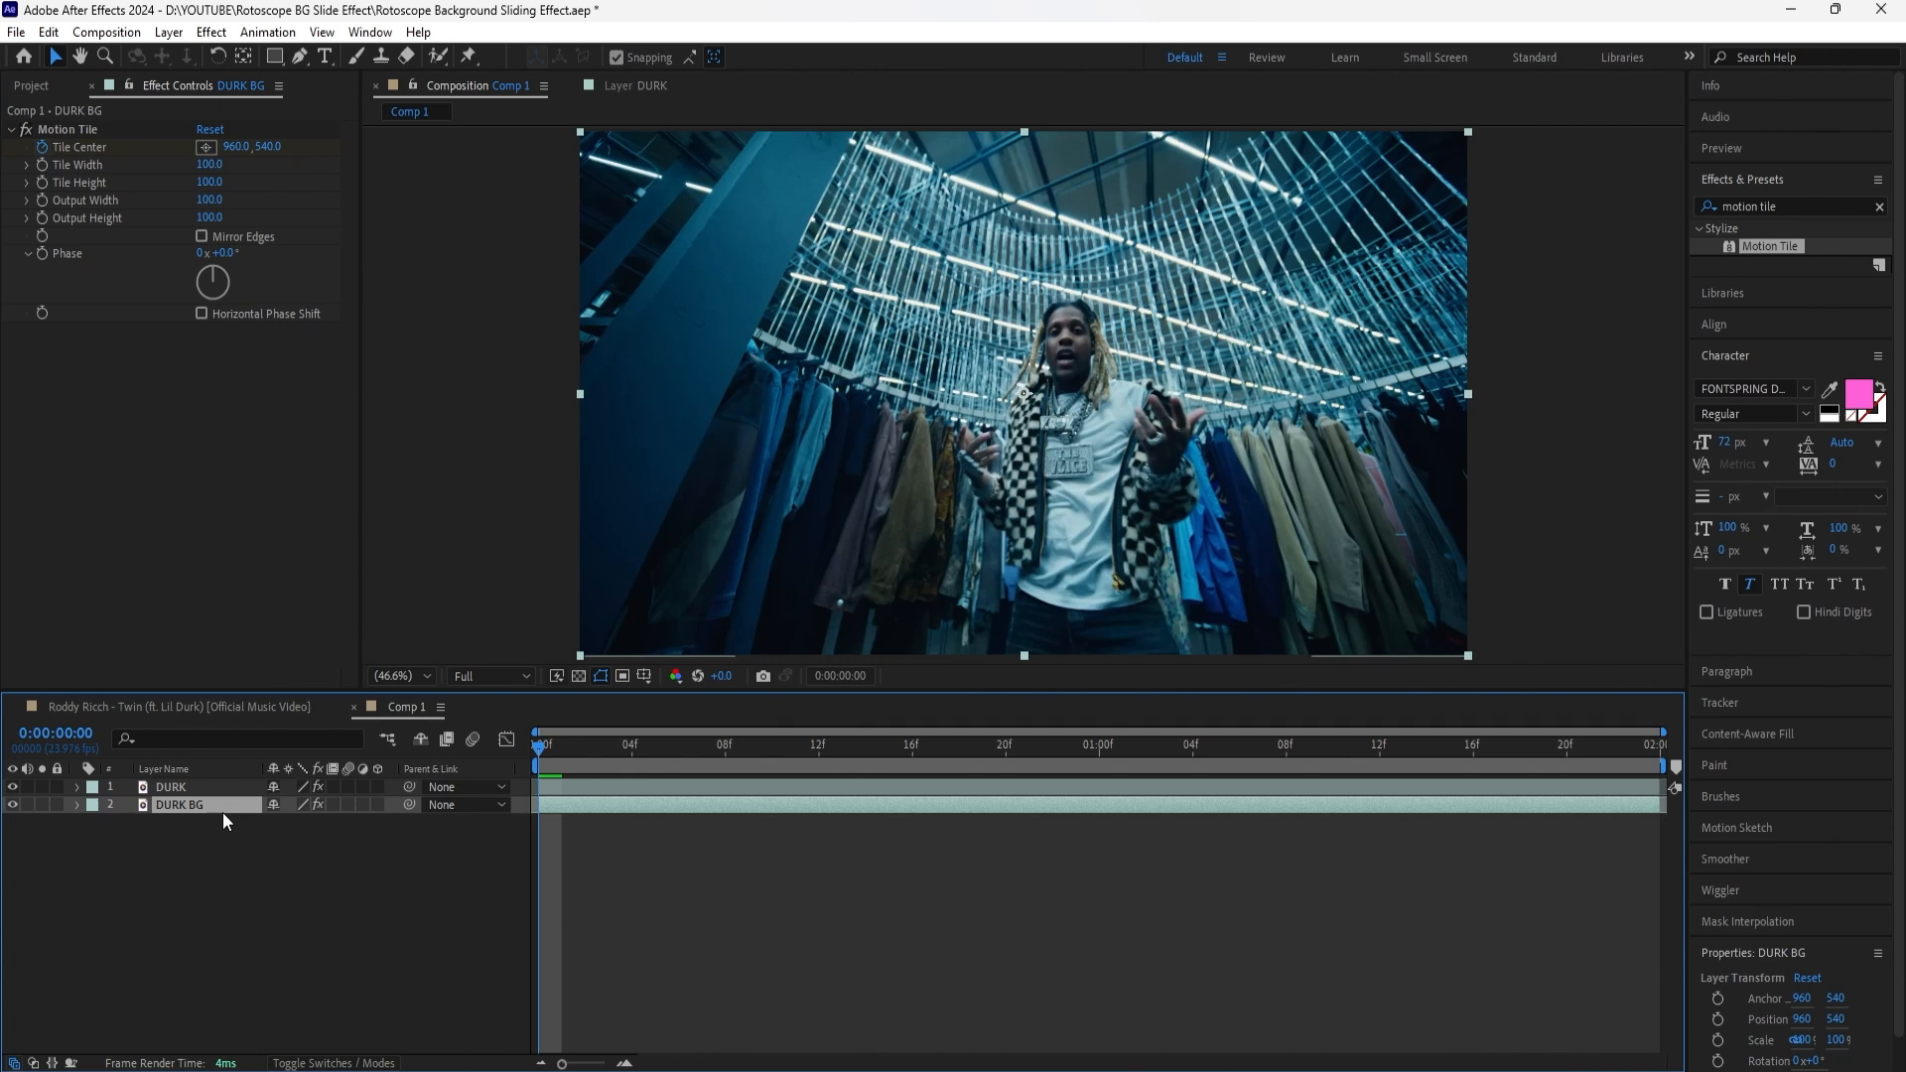
key(u)
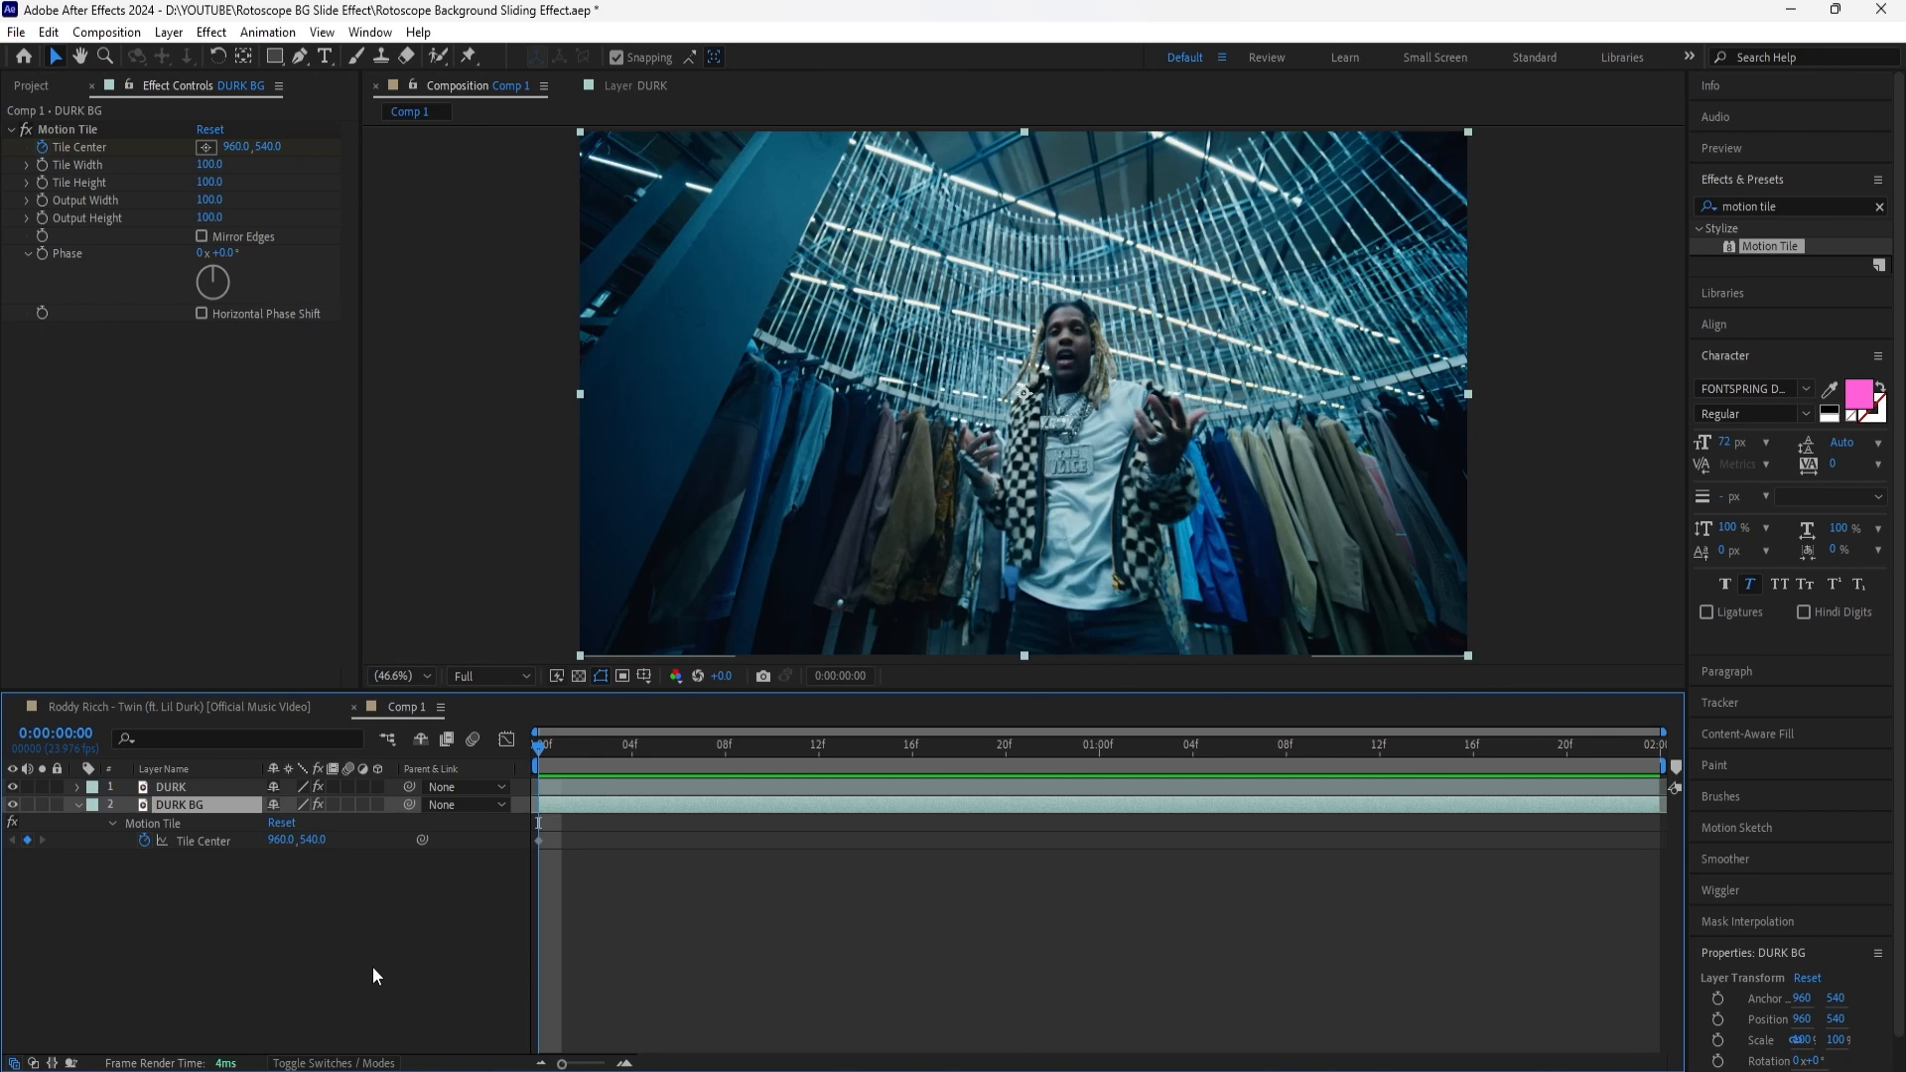
Step: Add a second Tile Center keyframe of 960, 1620 at 0:00:01:06 on DURK BG and preview the sliding background
key(space)
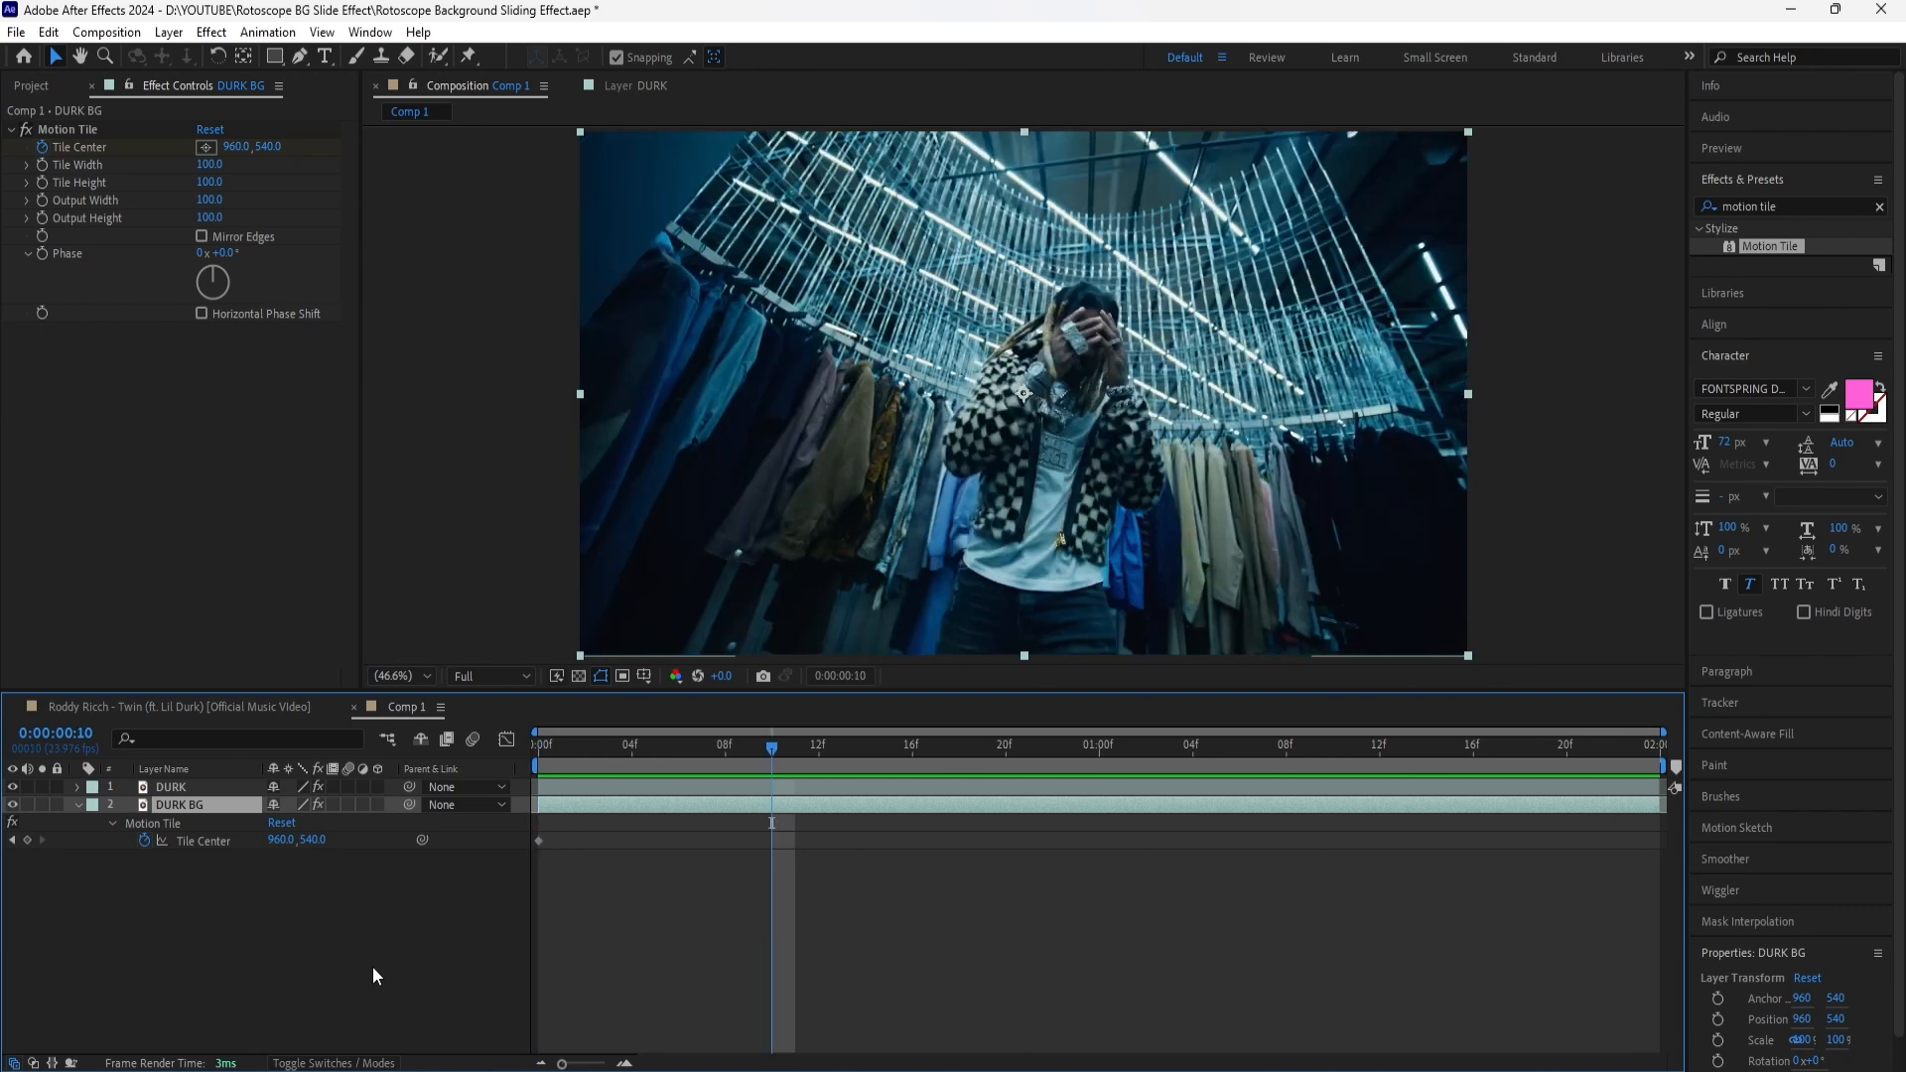
drag(318, 840, 1346, 886)
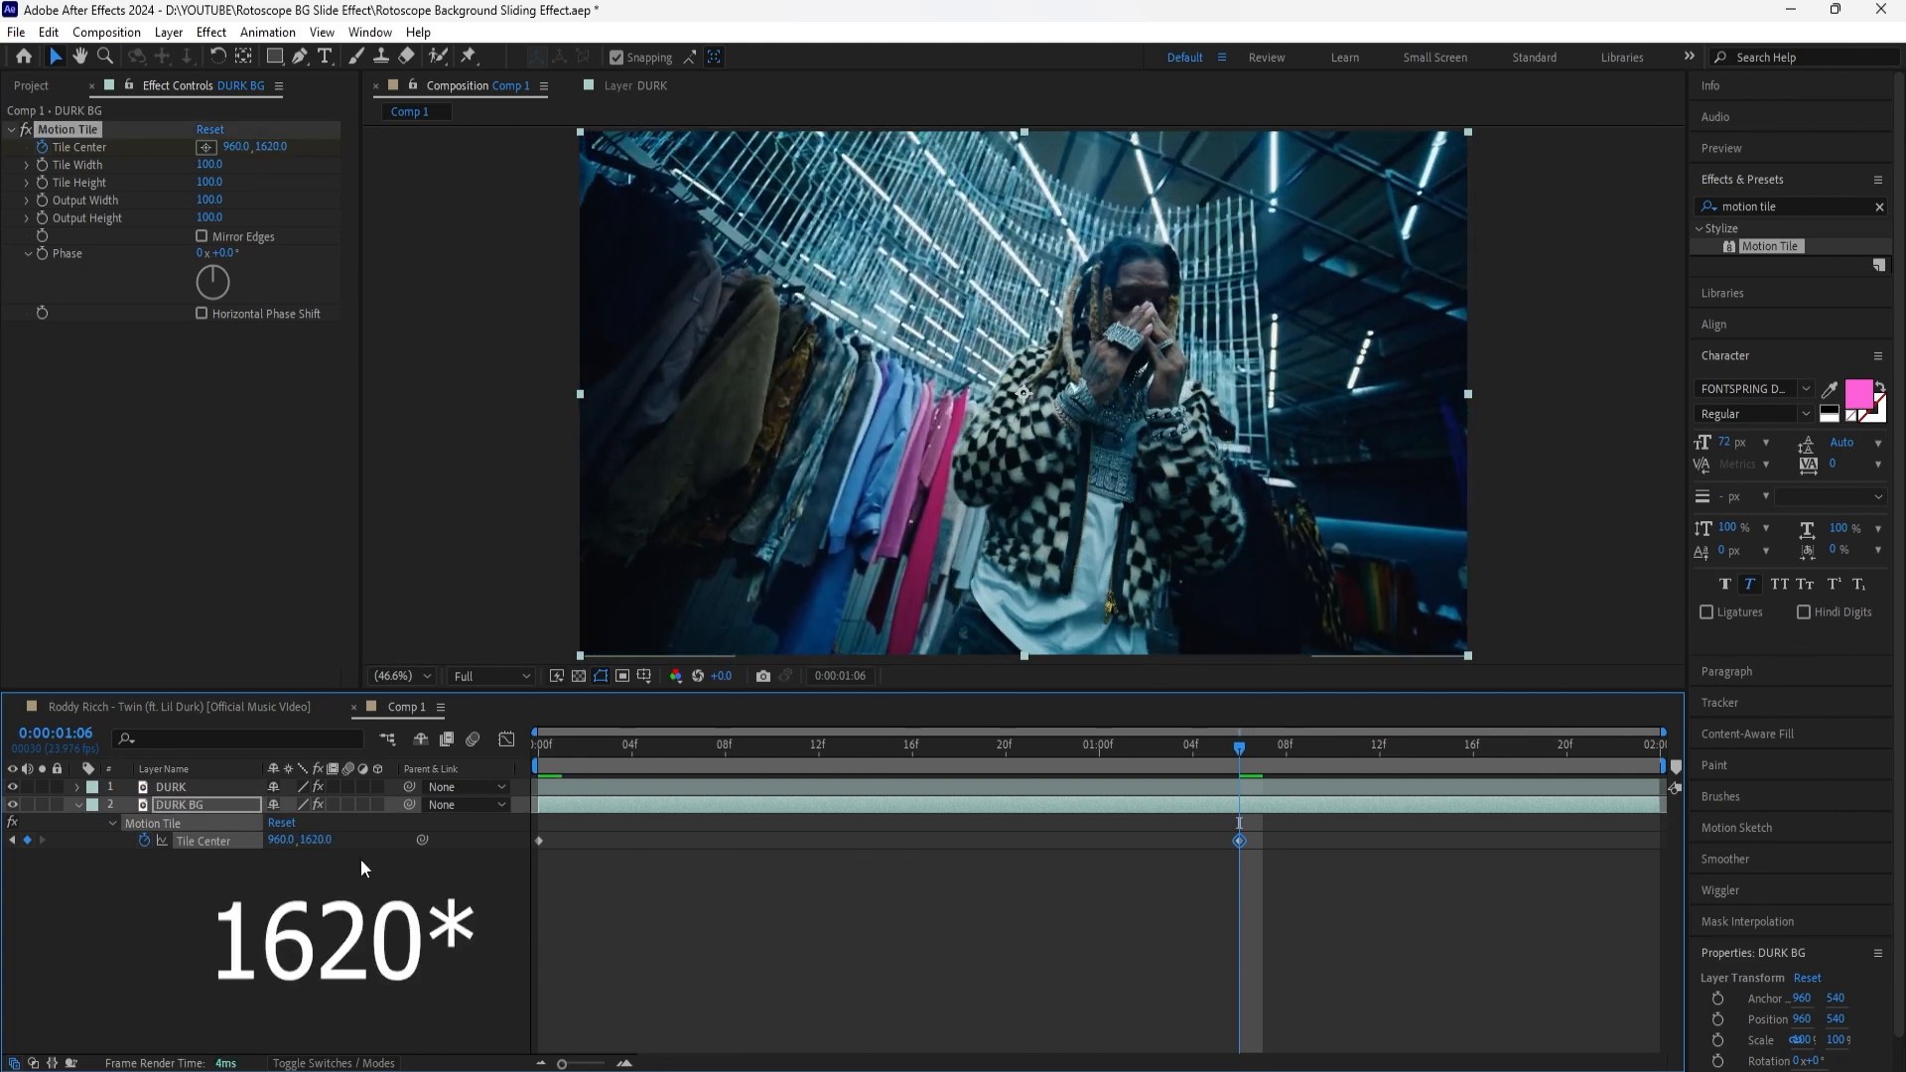
click(318, 841)
click(371, 892)
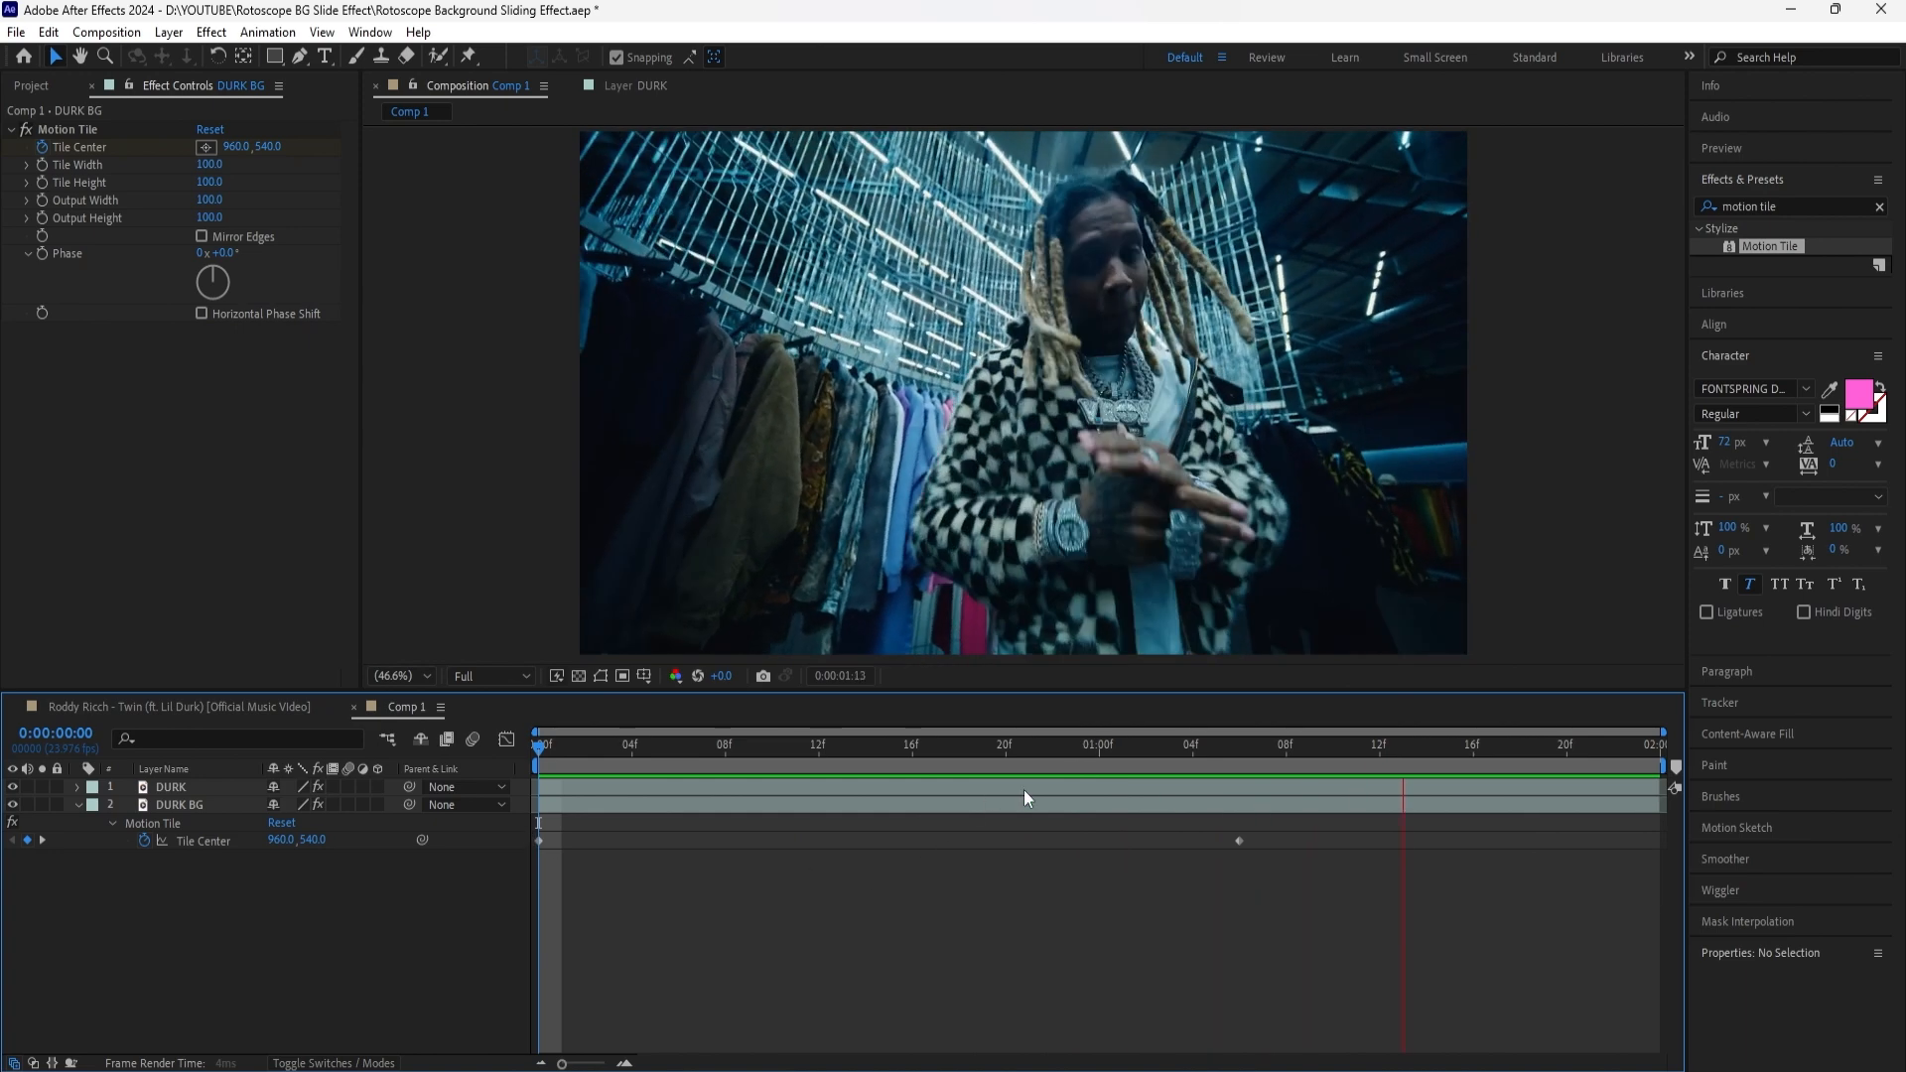
key(space)
drag(699, 751, 454, 786)
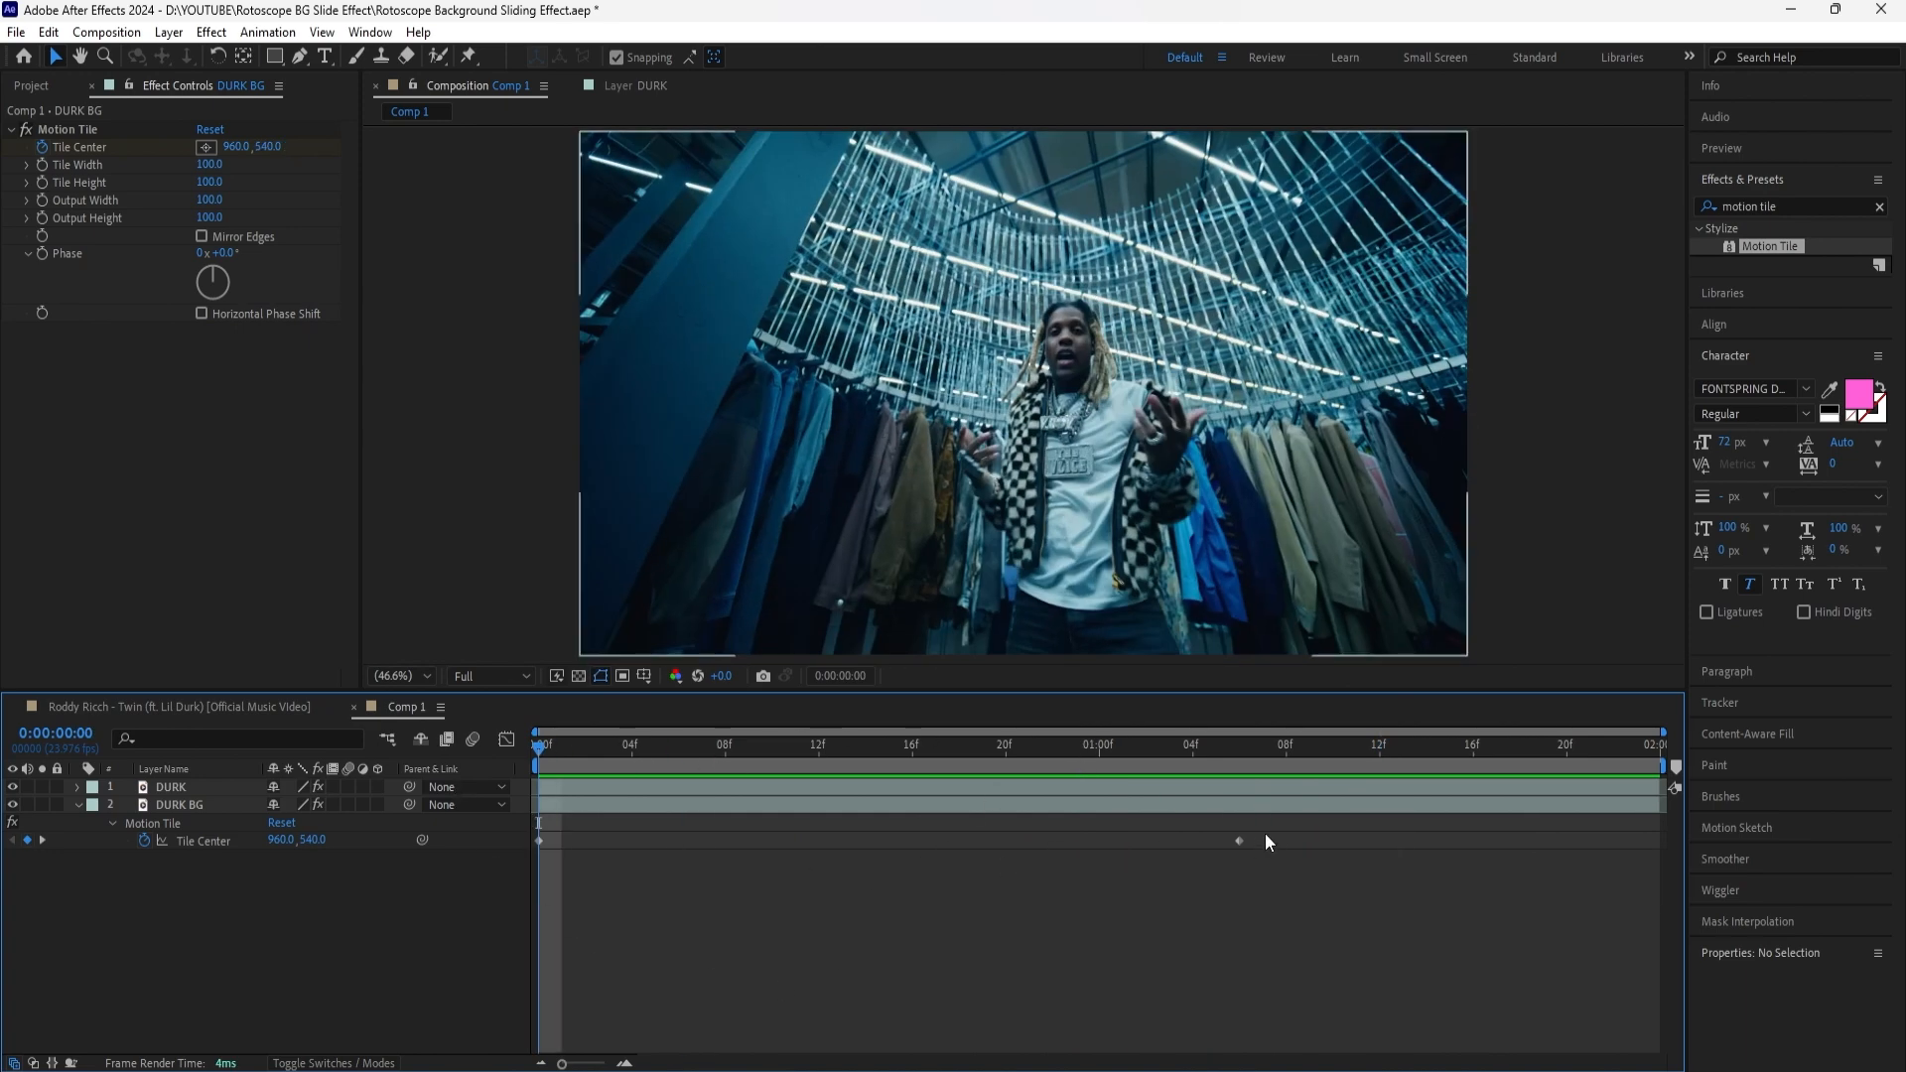
Step: Apply Easy Ease to both Tile Center keyframes of the DURK BG layer
drag(1264, 832, 524, 882)
right_click(1239, 843)
mouse_move(1311, 944)
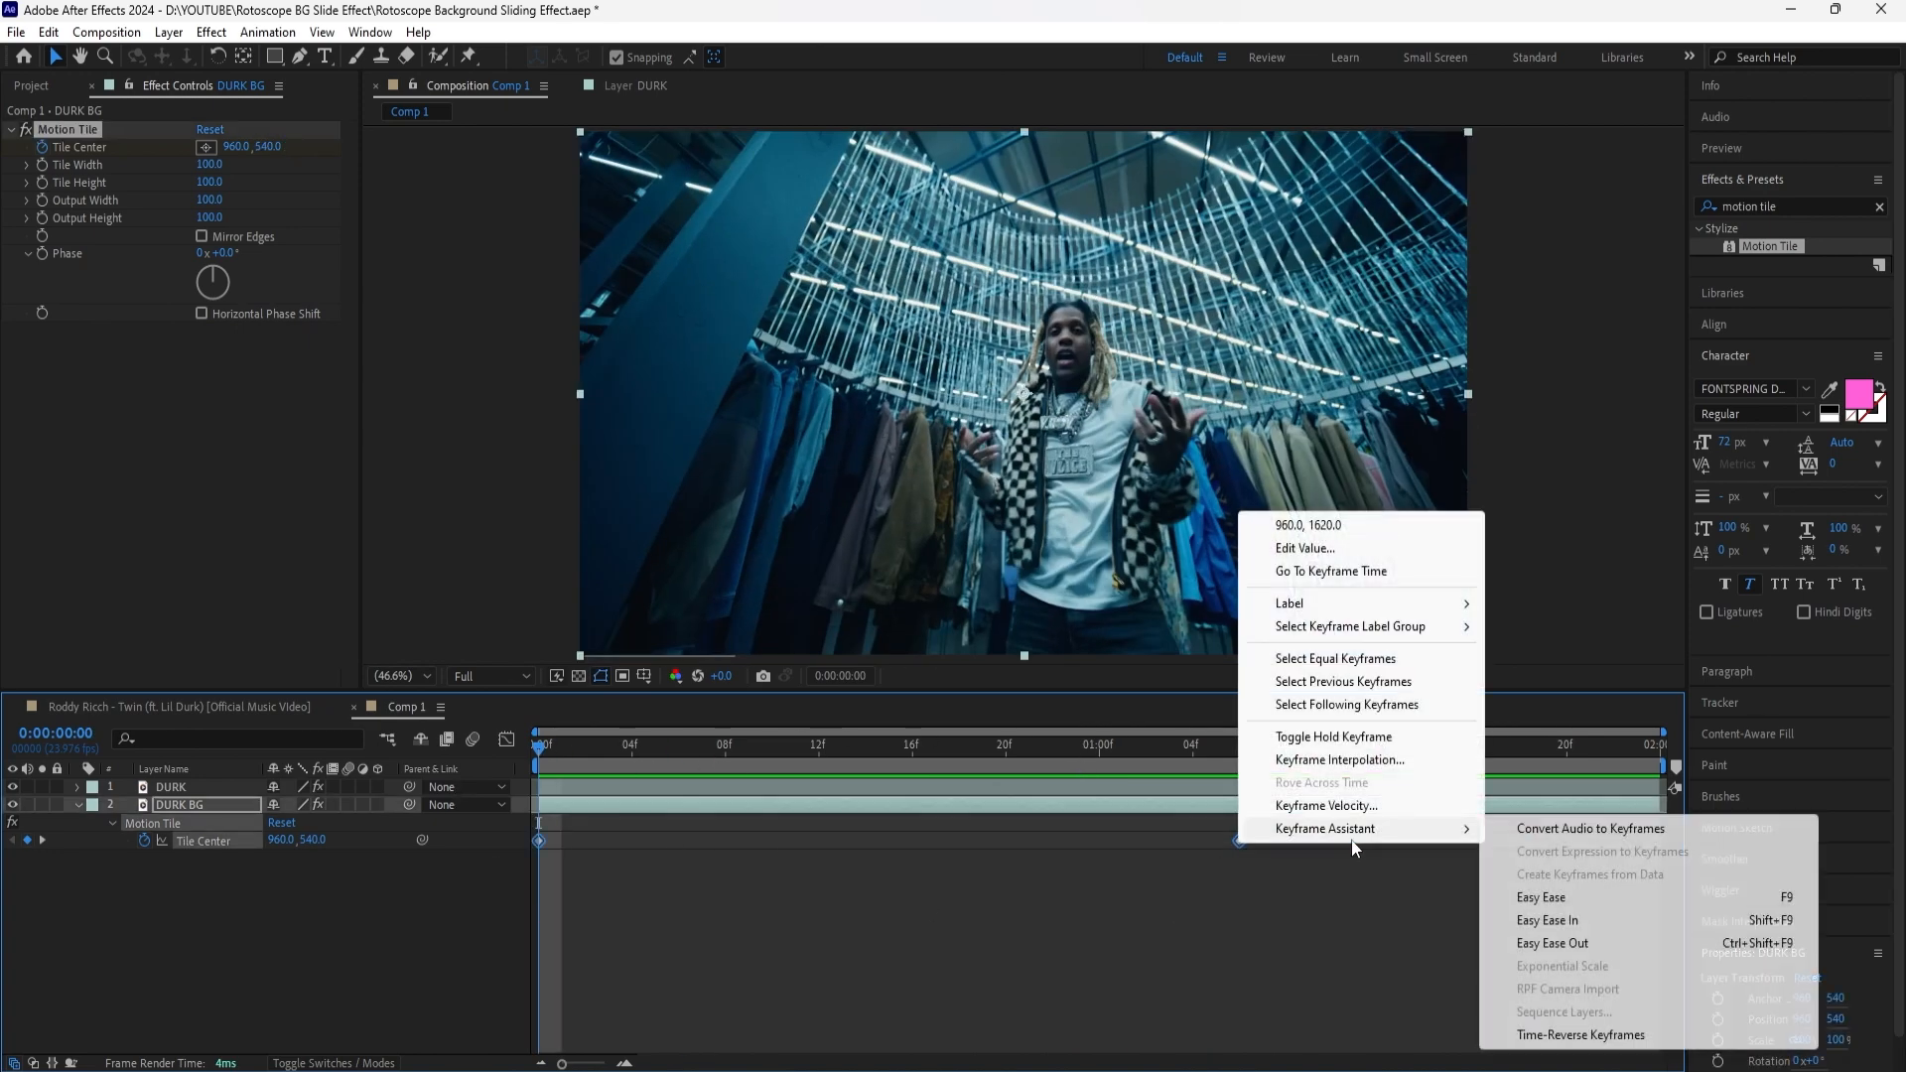
click(1641, 890)
Step: Enable motion blur on the DURK BG and DURK layers
click(348, 805)
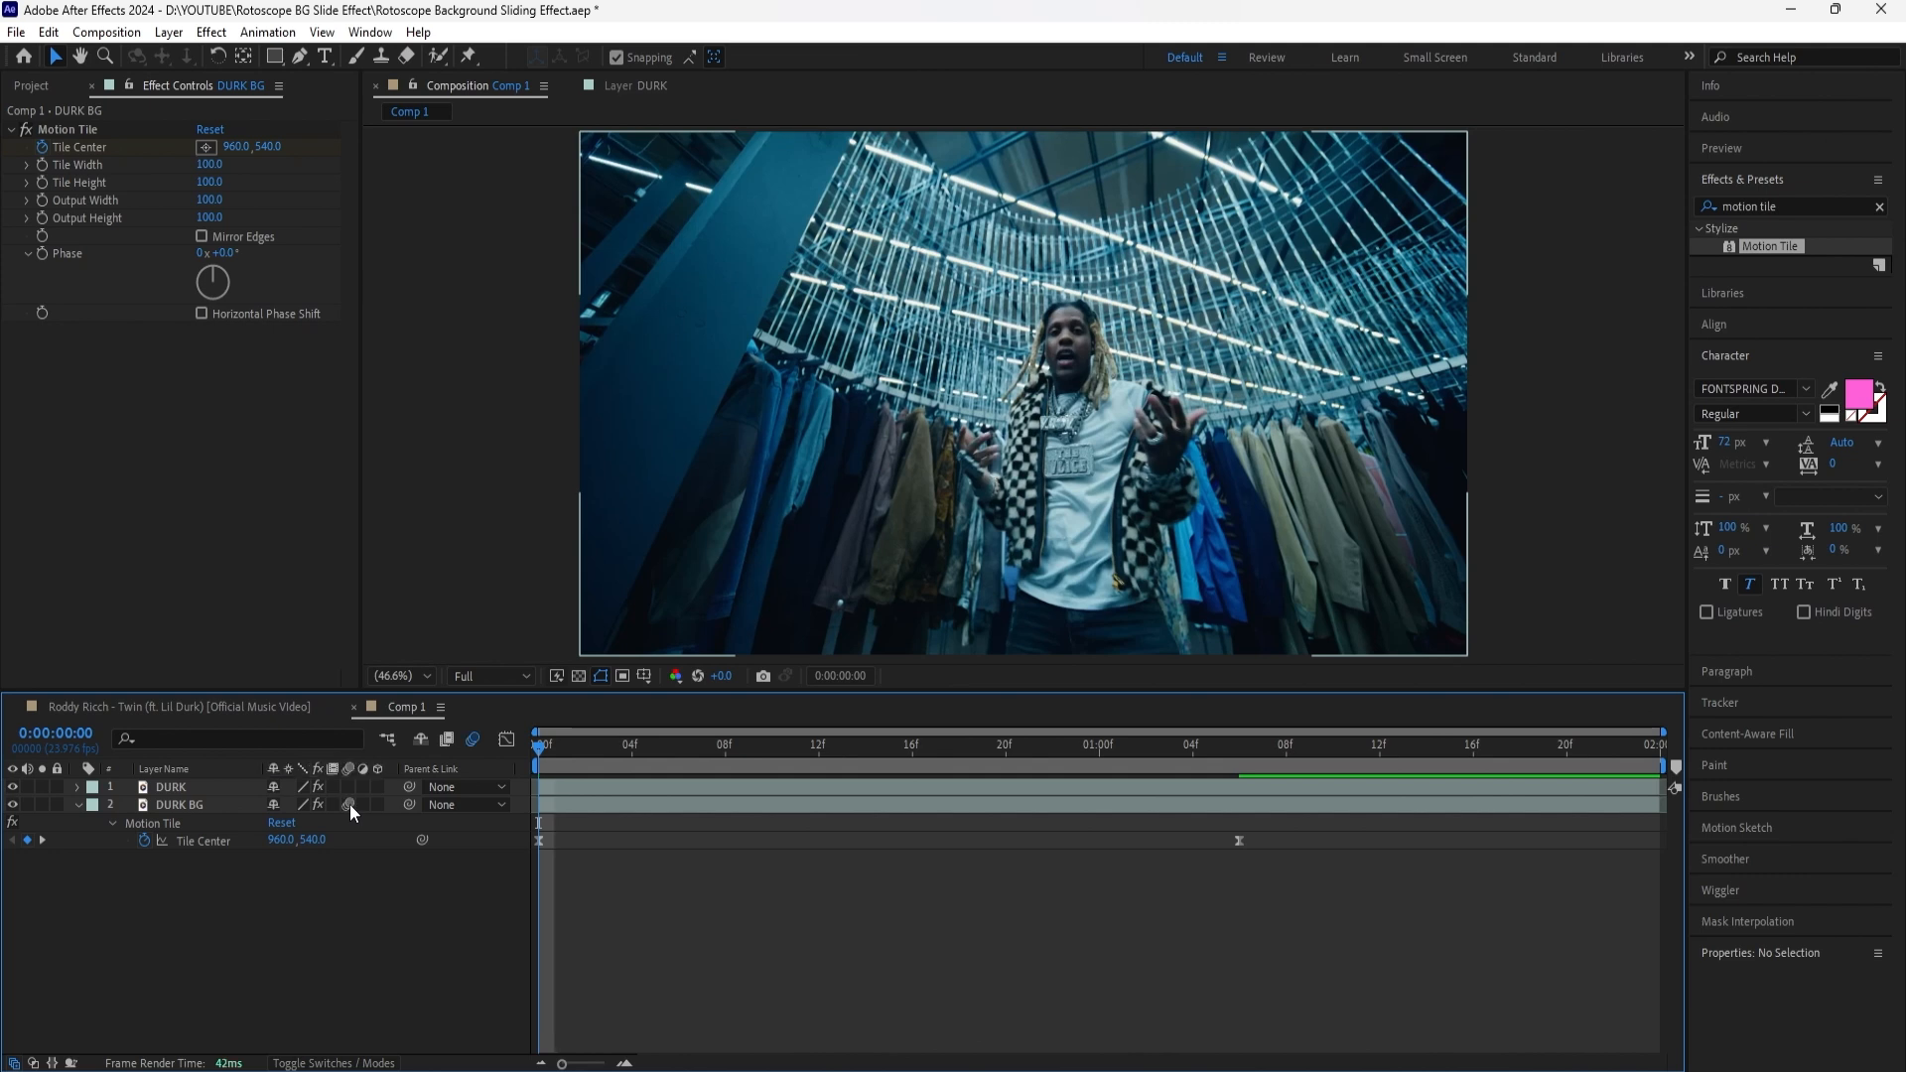
click(347, 789)
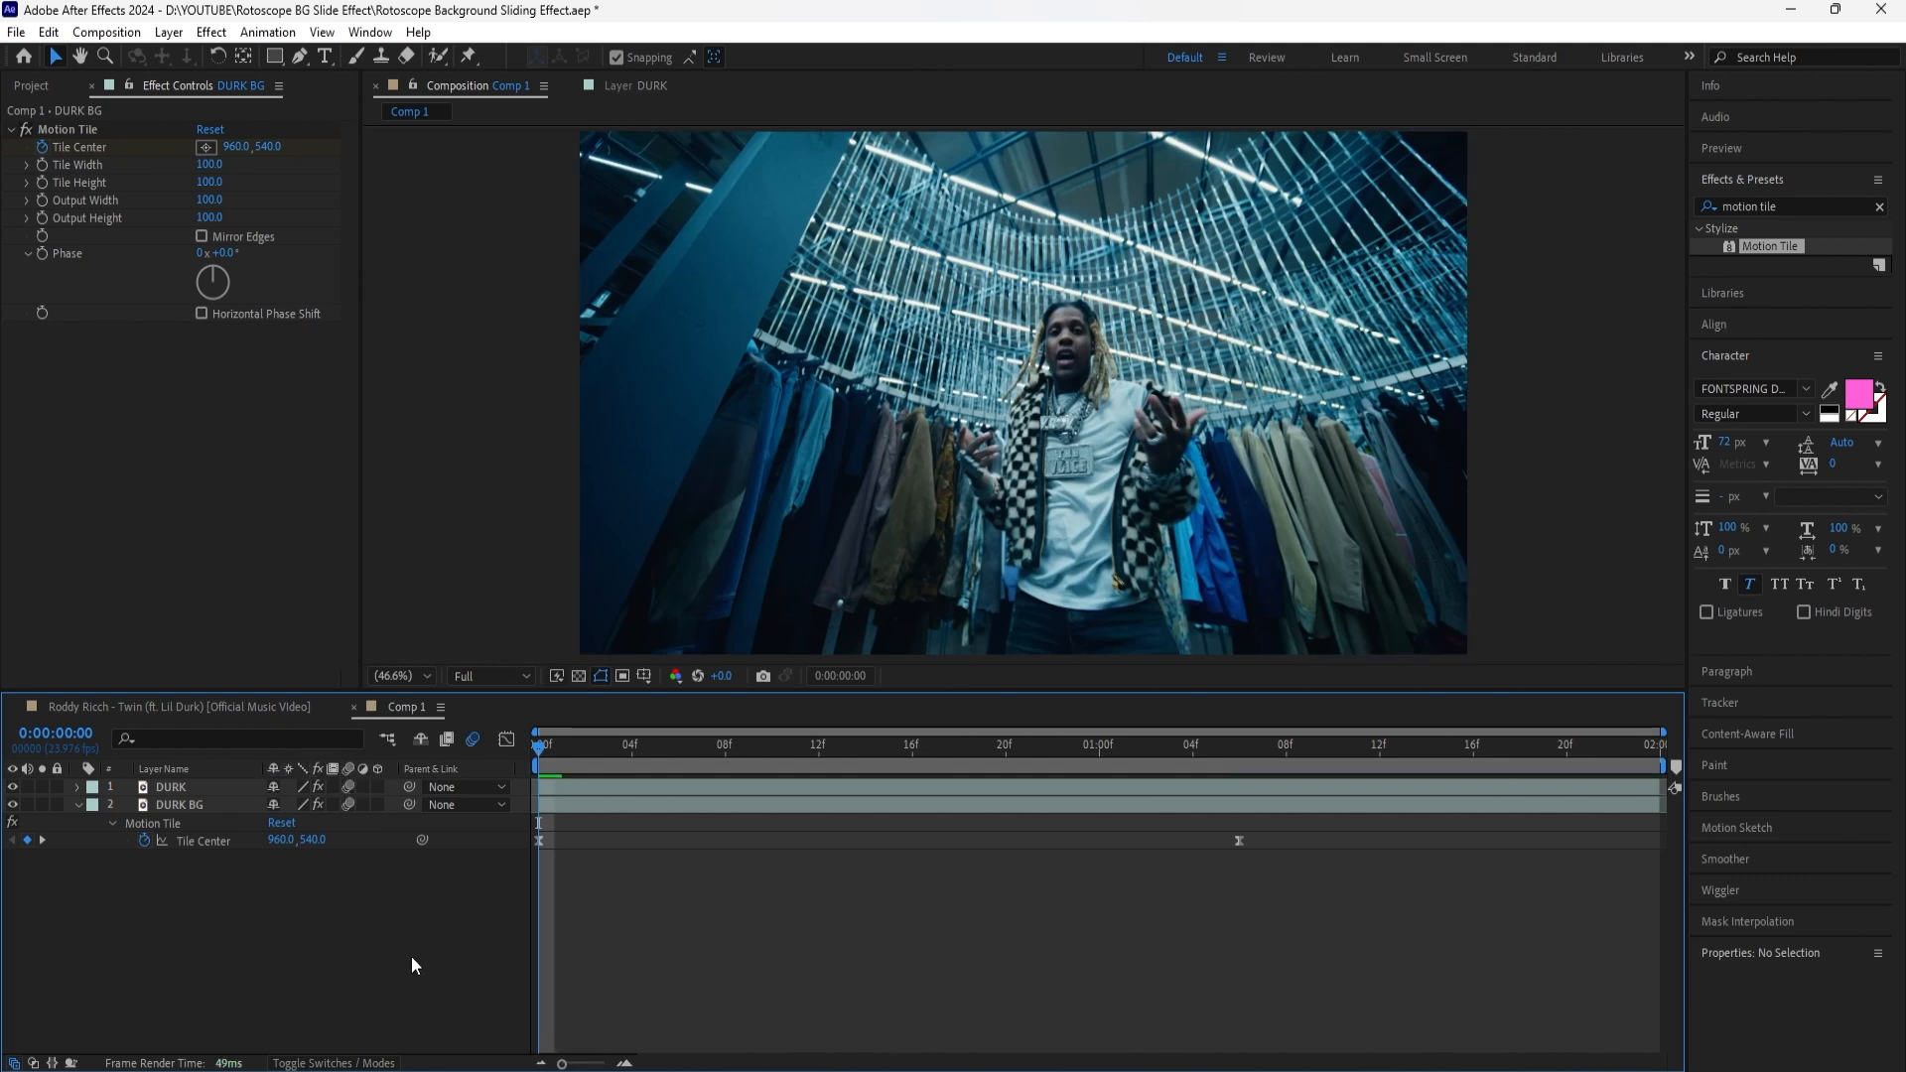
Step: Shape the DURK BG Tile Center speed curve to peak early and ease out slowly, lengthening the last keyframe's incoming influence, and preview the slide
click(211, 842)
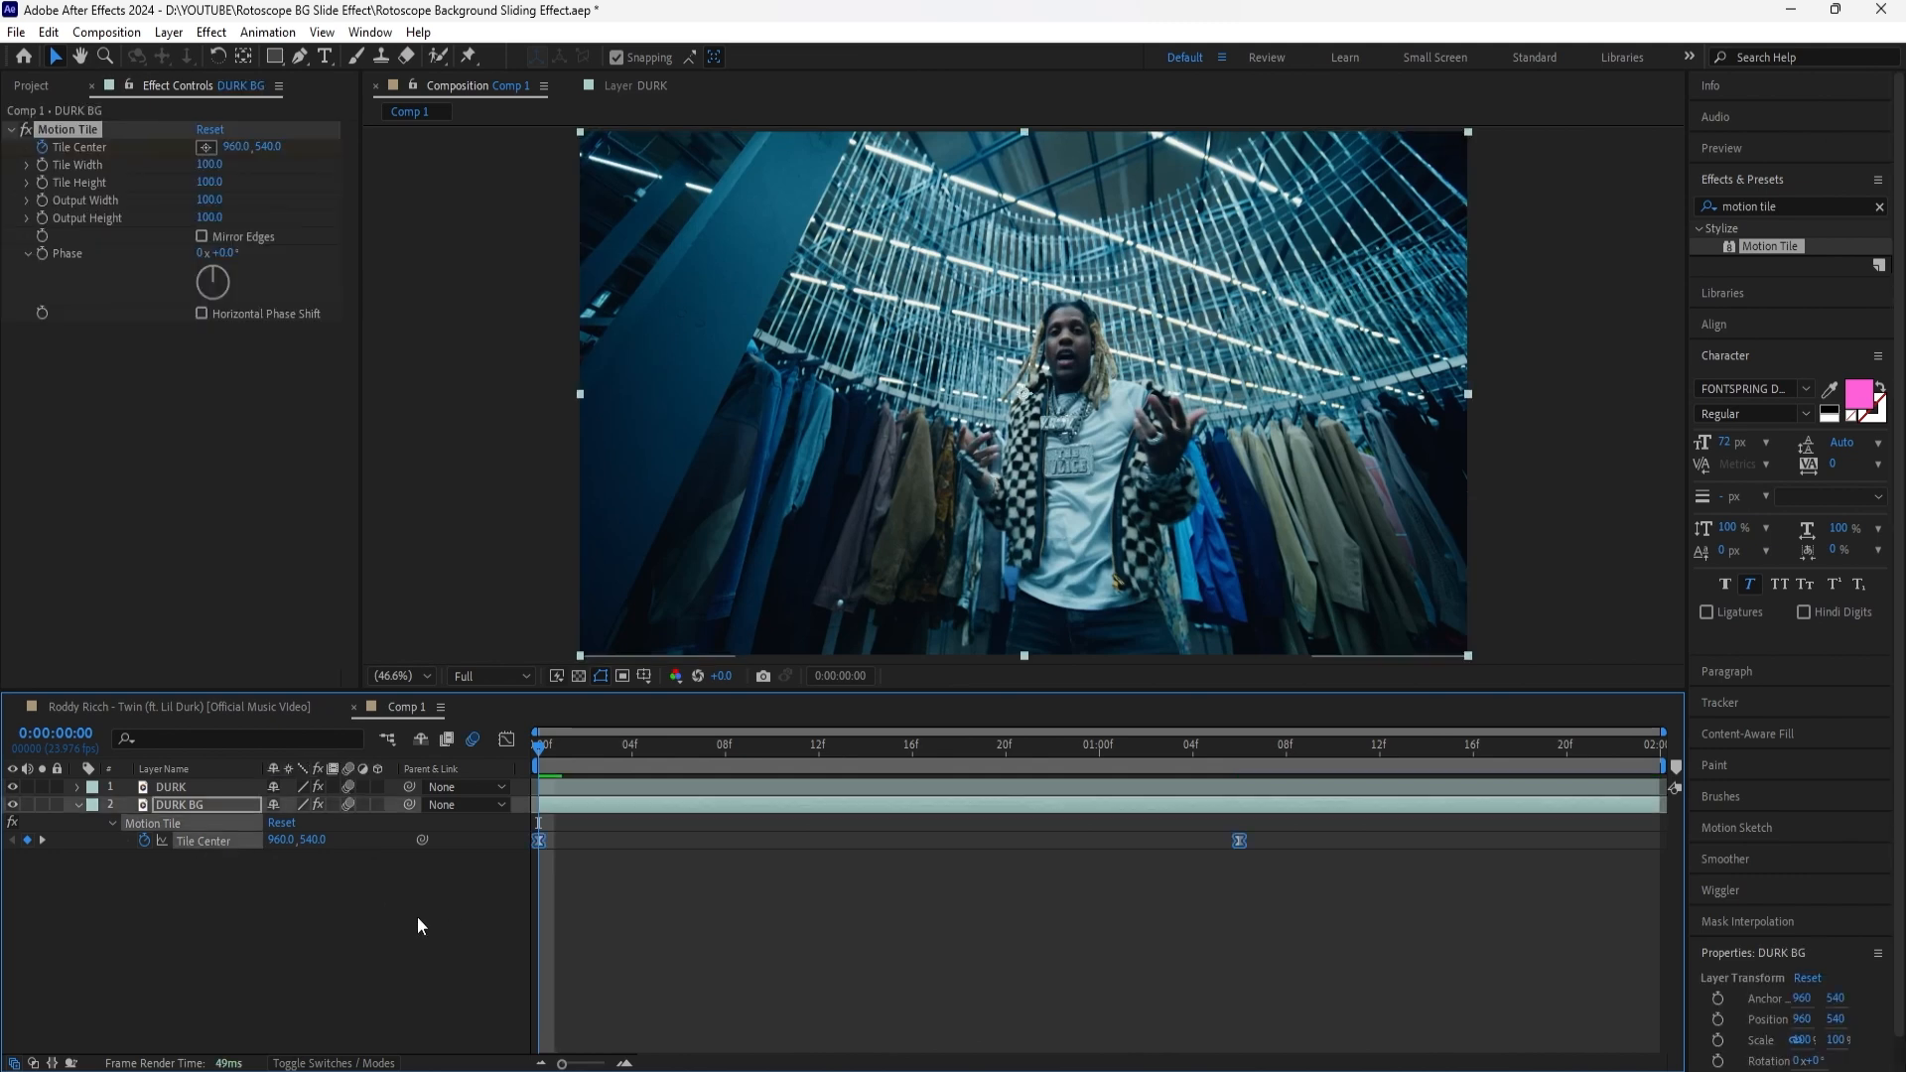
click(510, 743)
drag(1281, 968, 944, 1006)
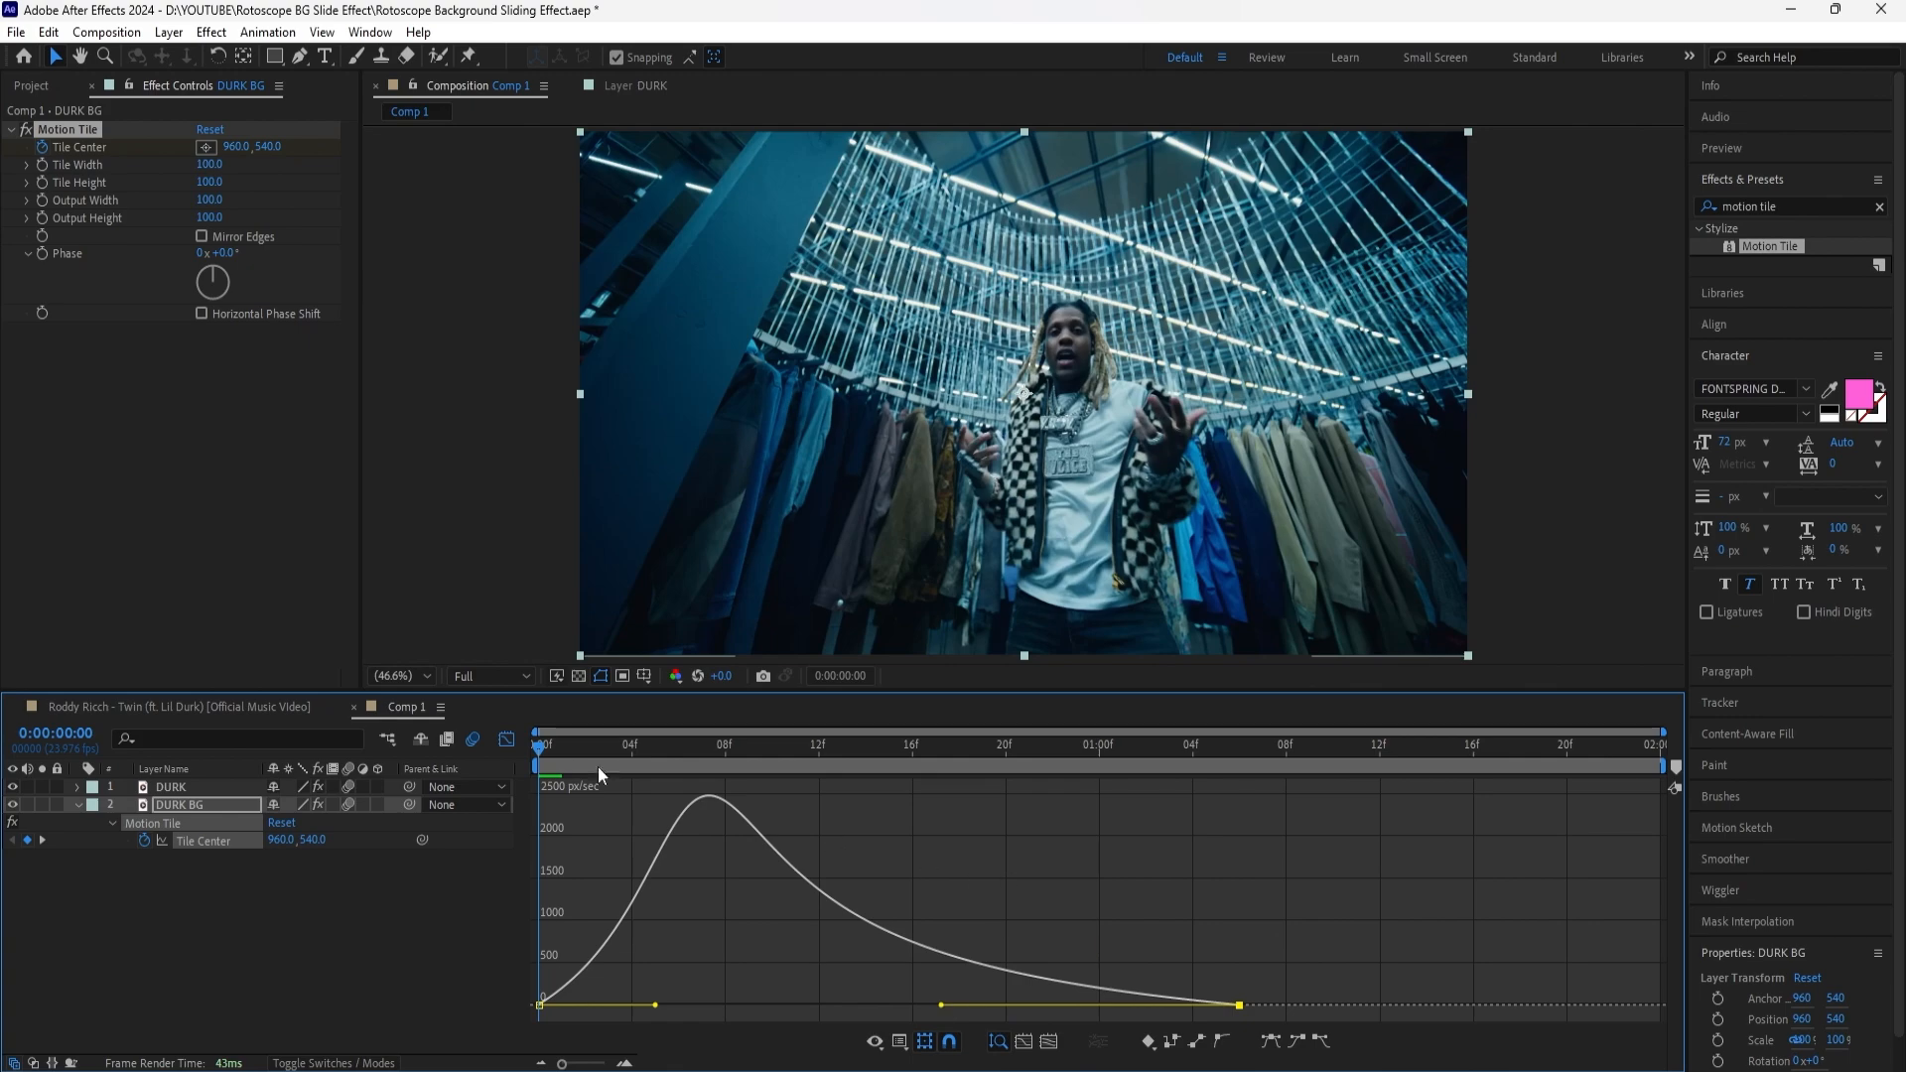
click(507, 740)
click(444, 943)
key(space)
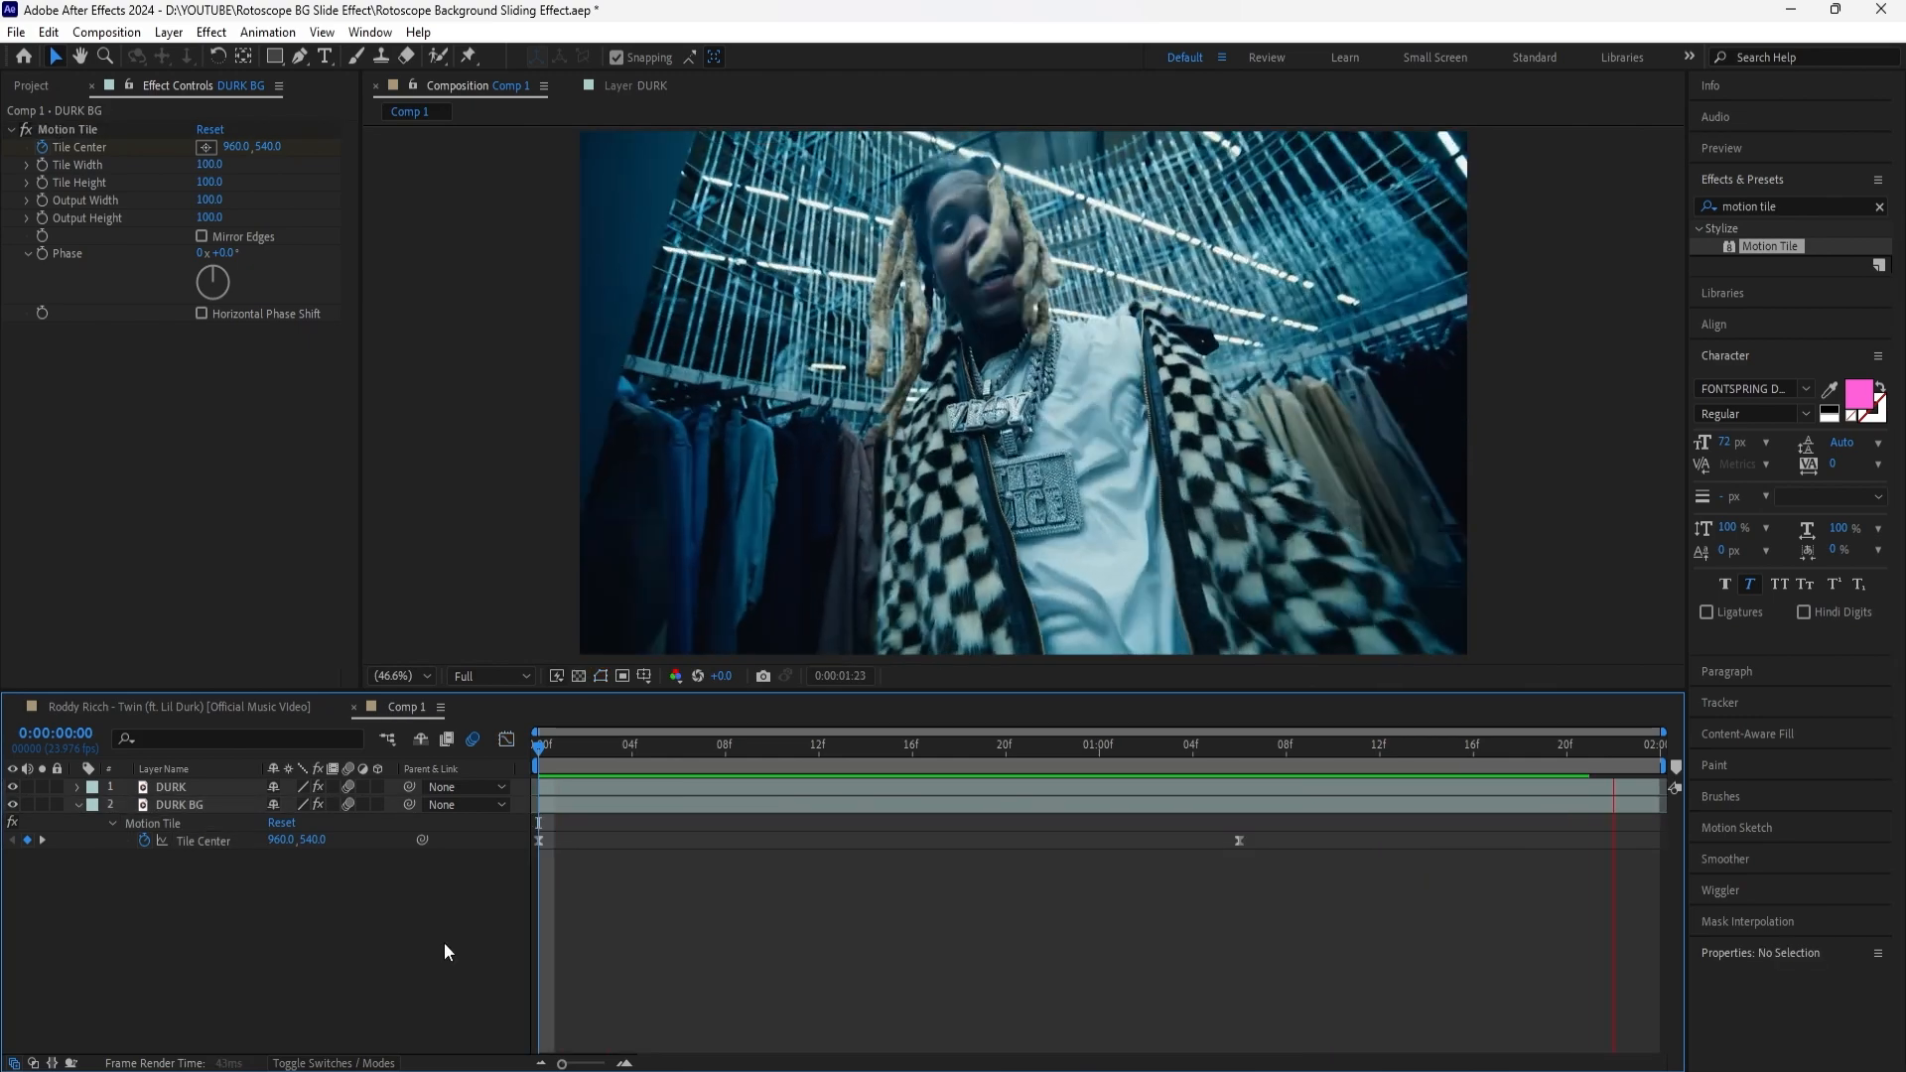
key(space)
key(Home)
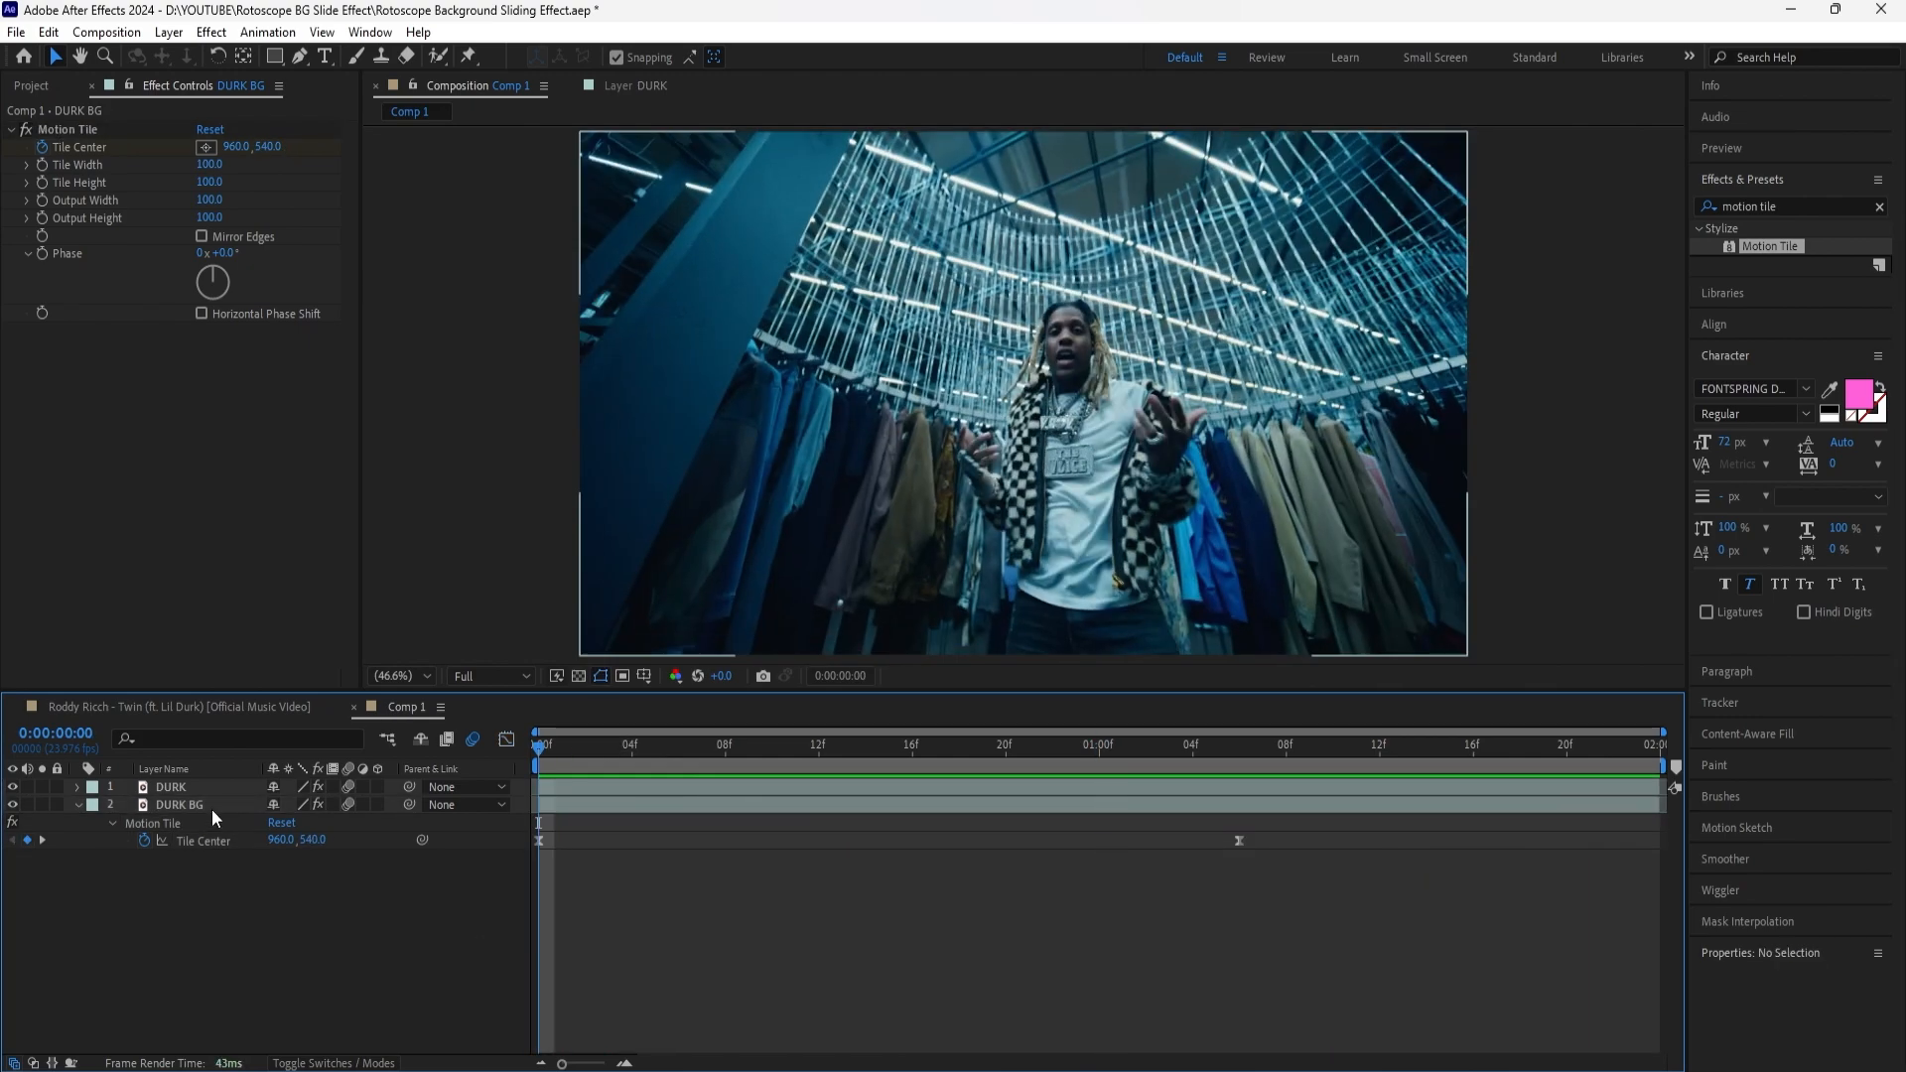
Step: Find the Optics Compensation effect and apply it to the DURK BG layer
click(212, 805)
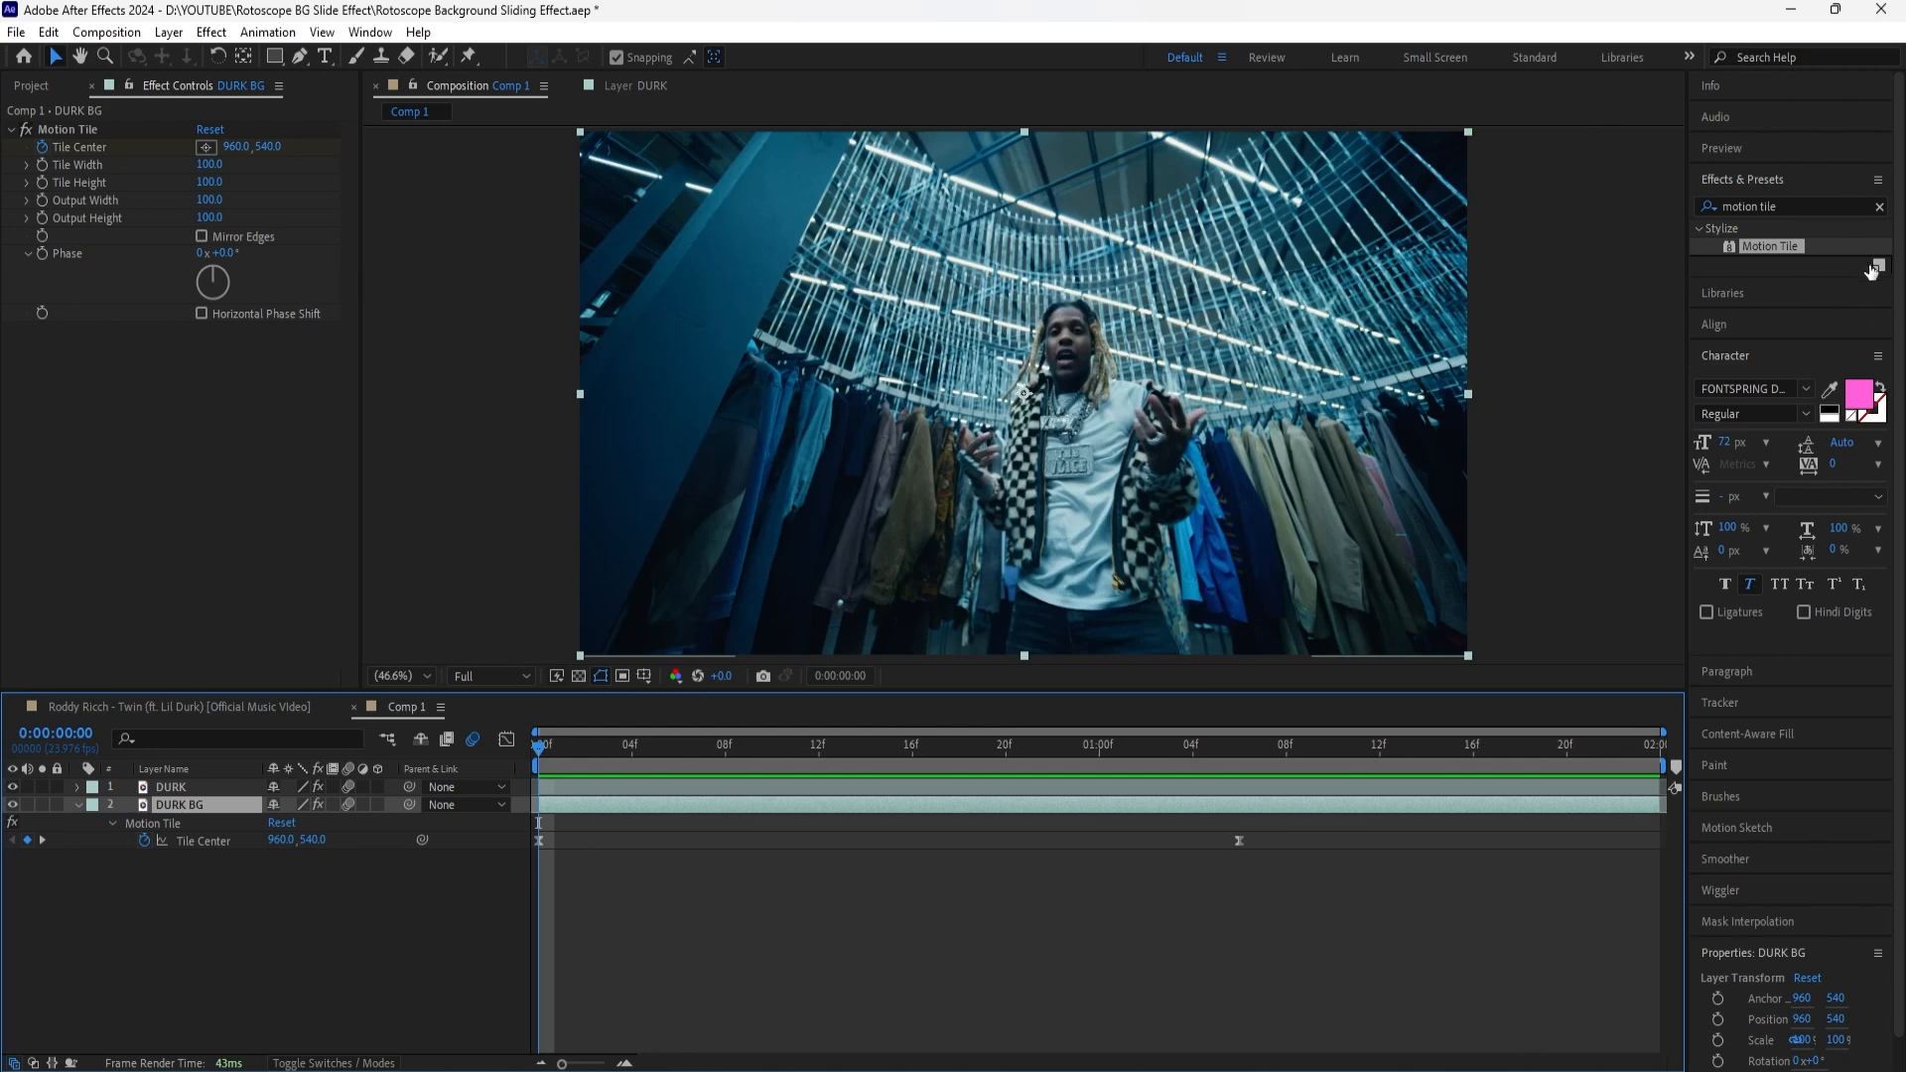
click(1879, 207)
text(optics)
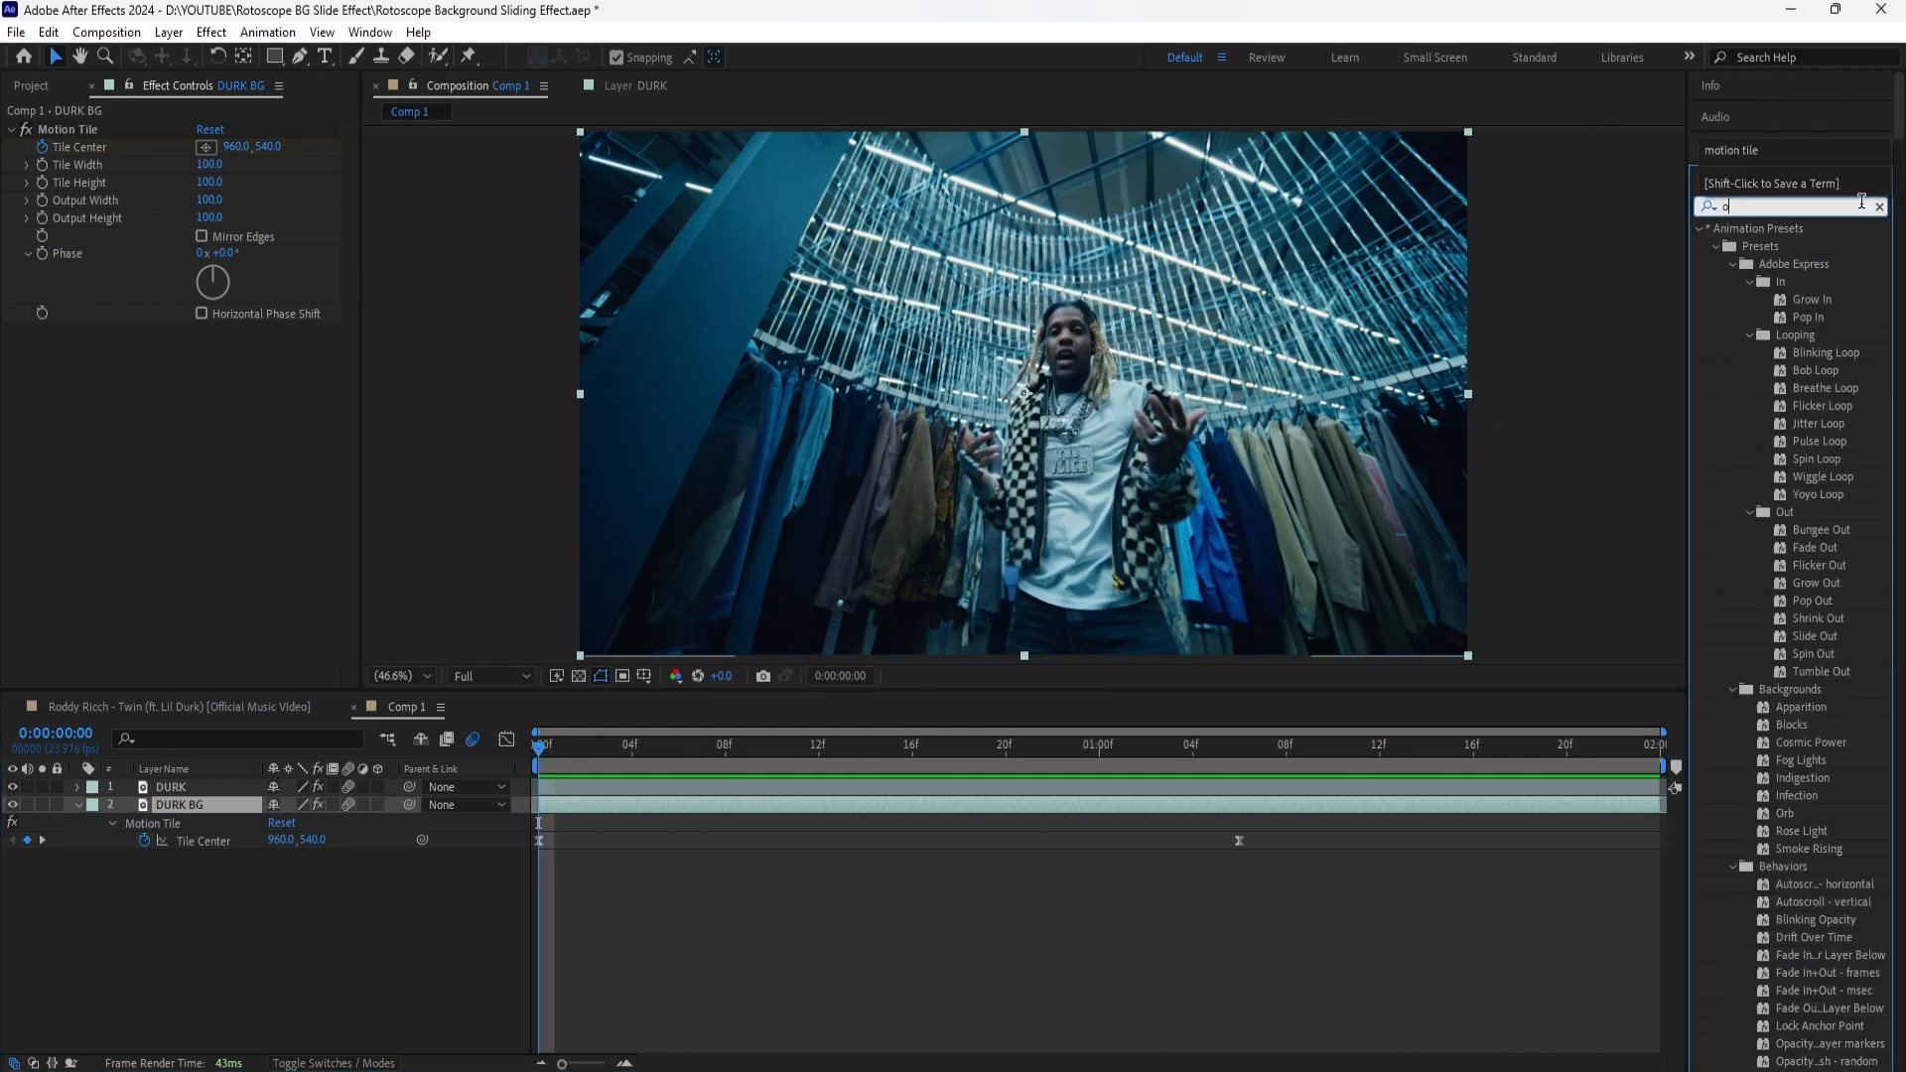
drag(1793, 246, 206, 821)
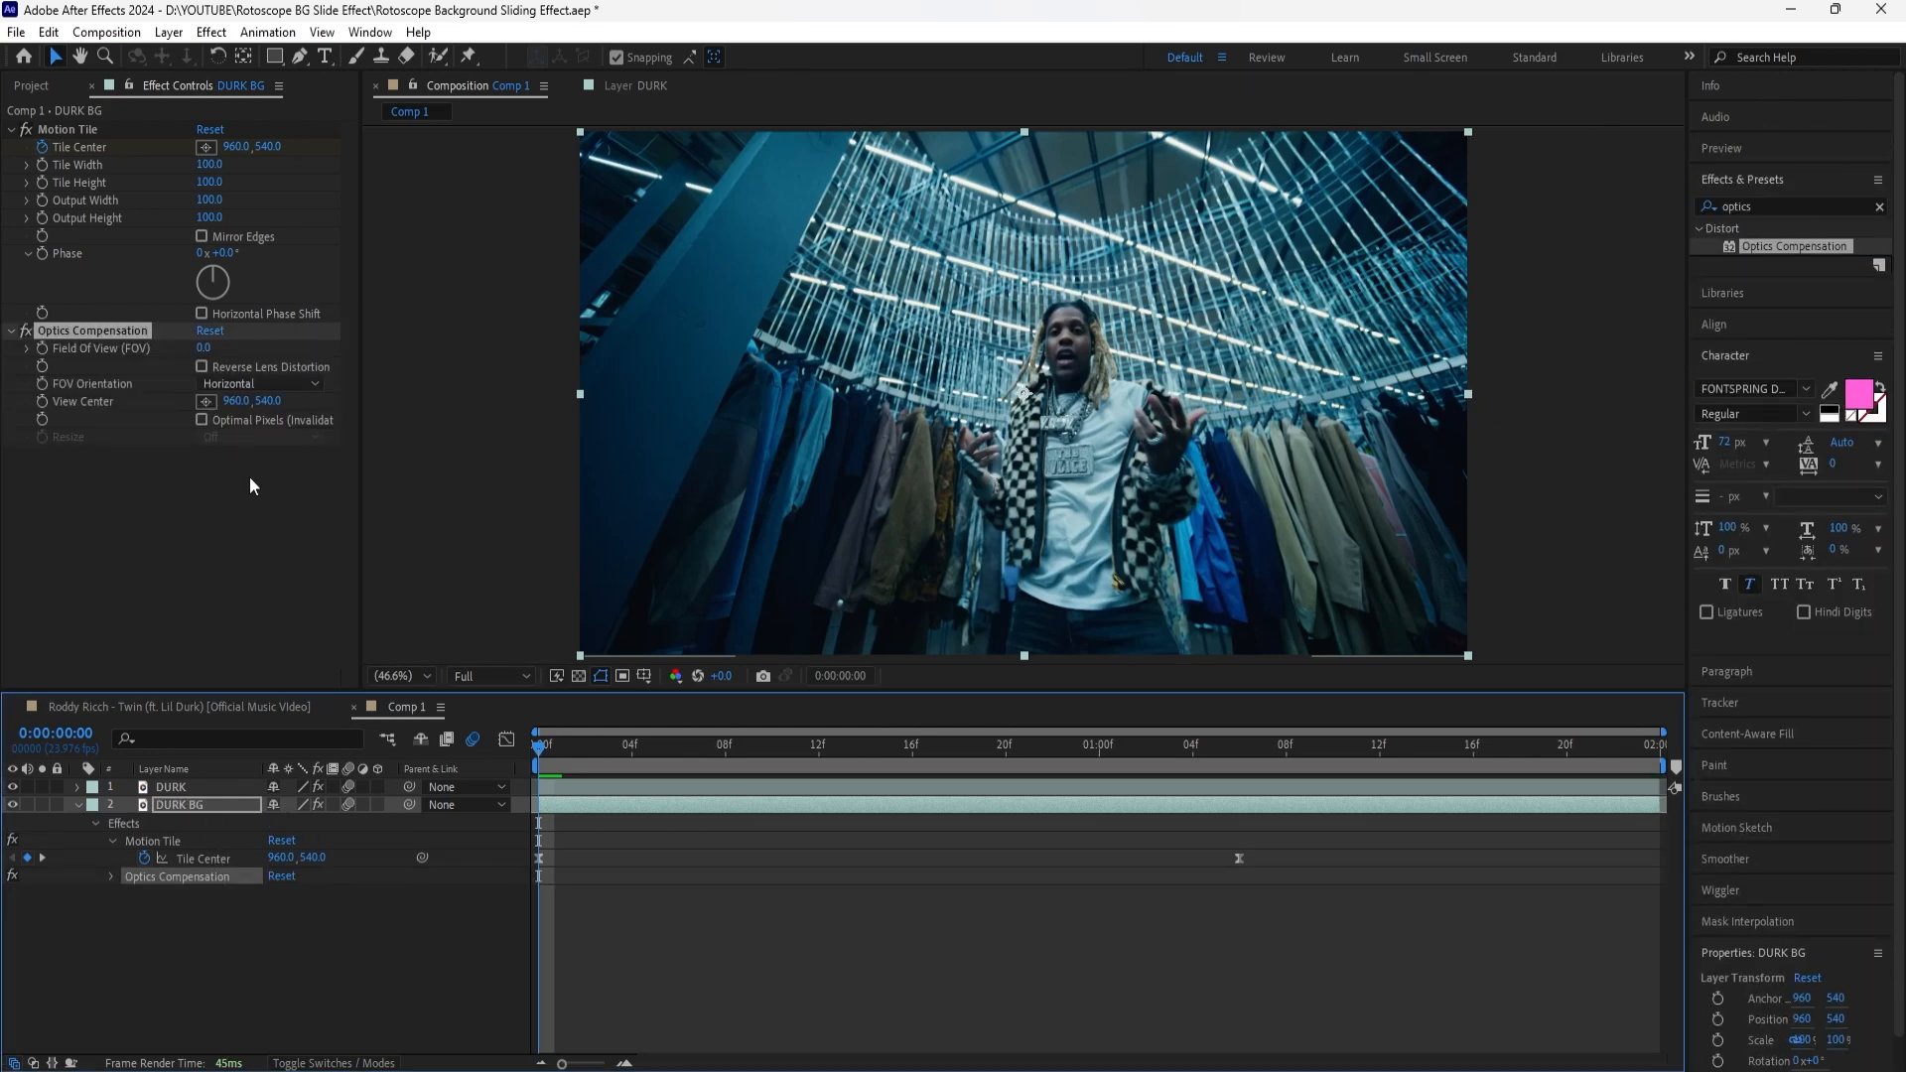
Step: Keyframe the Optics Compensation Field Of View at 0:00:00:00 on DURK BG and show only its animated properties
click(44, 350)
click(225, 808)
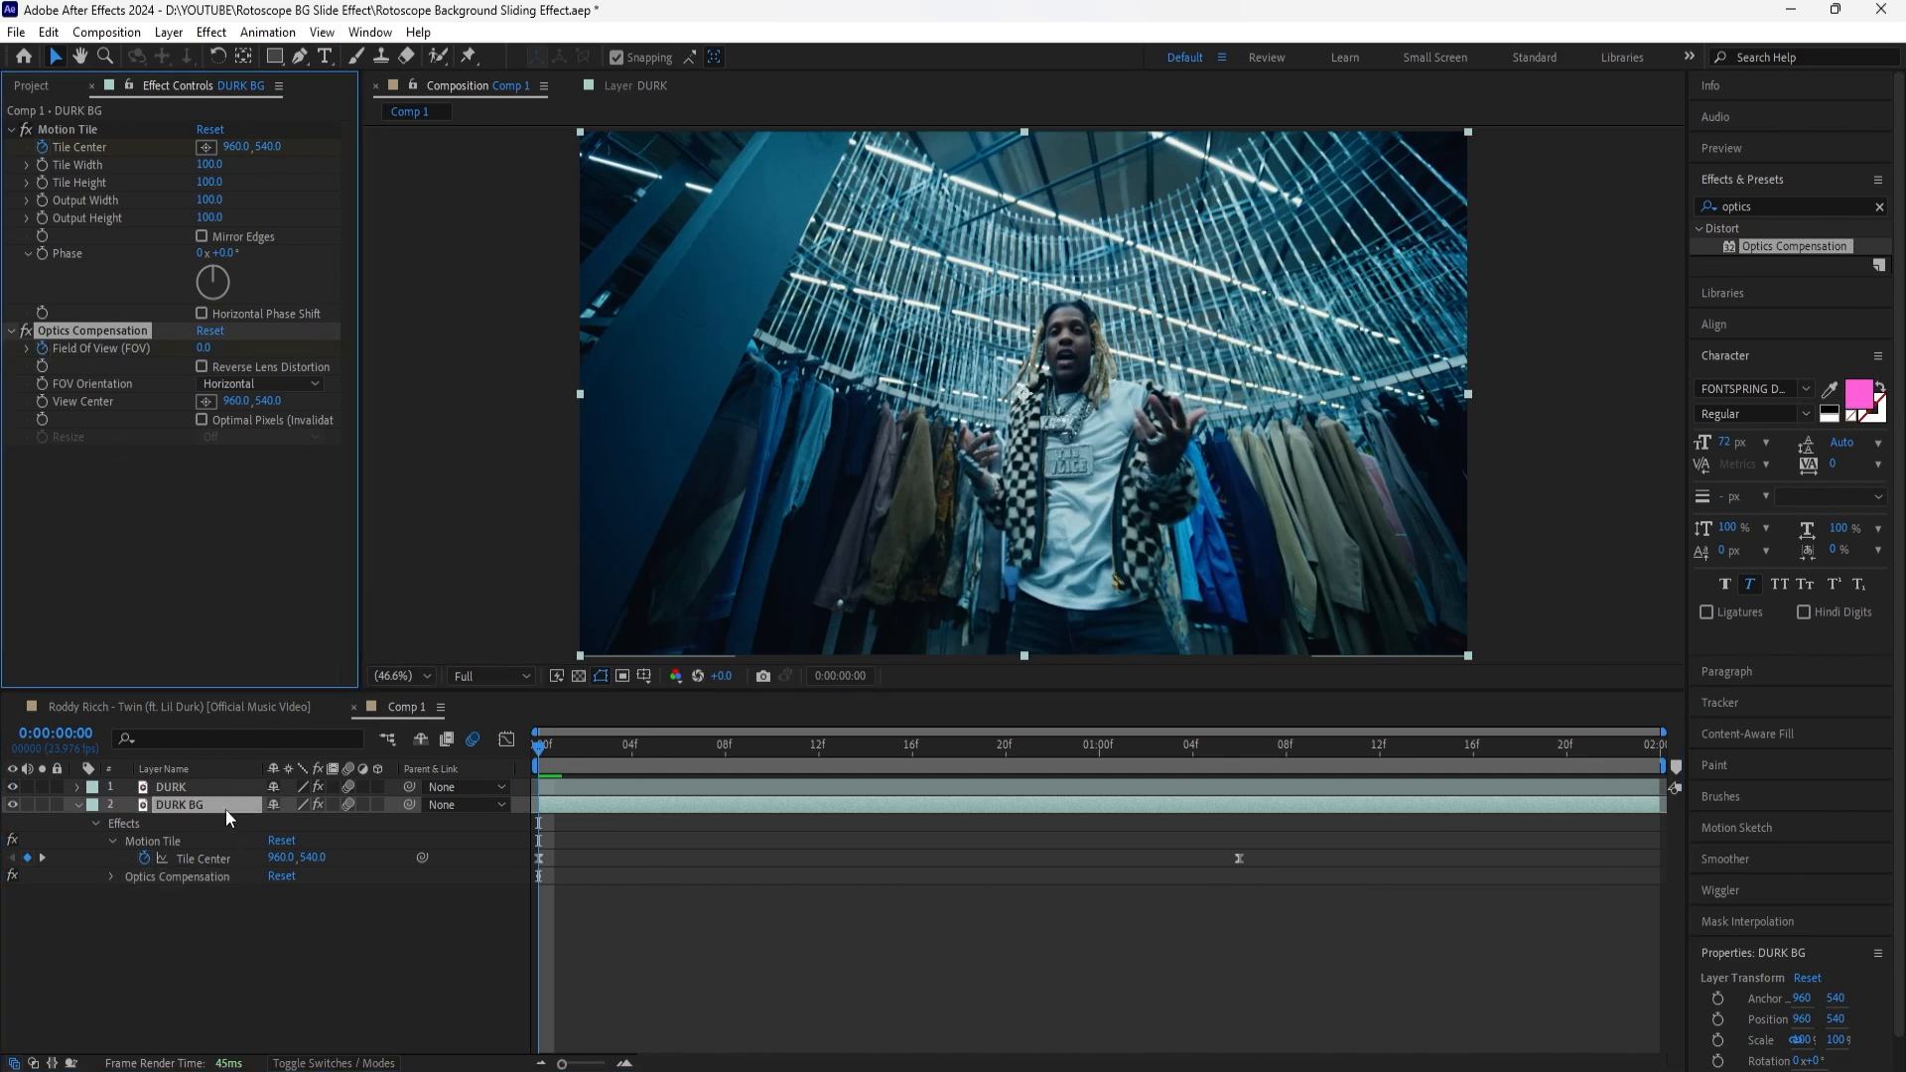
key(u)
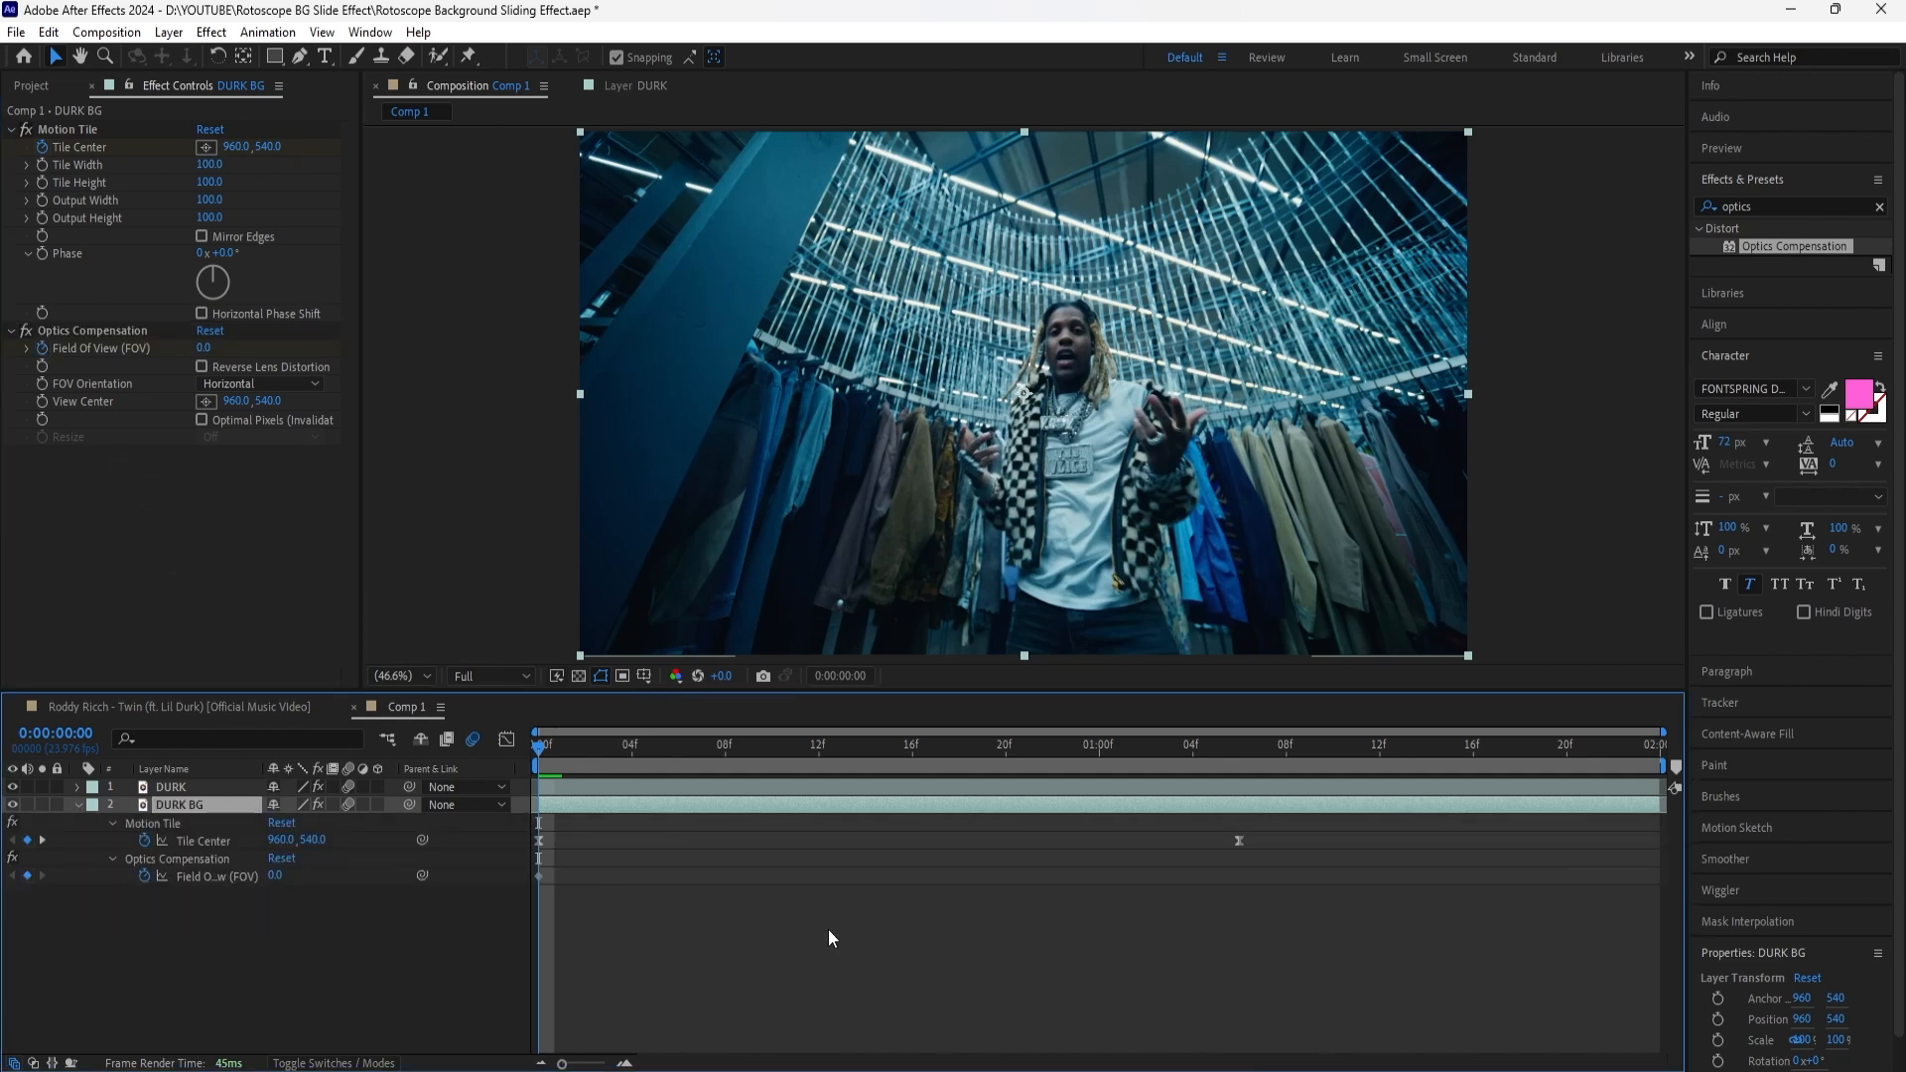
Step: Set Field Of View to 100 at 0:00:00:10 on DURK BG and enable Reverse Lens Distortion
key(shift+Page_Down)
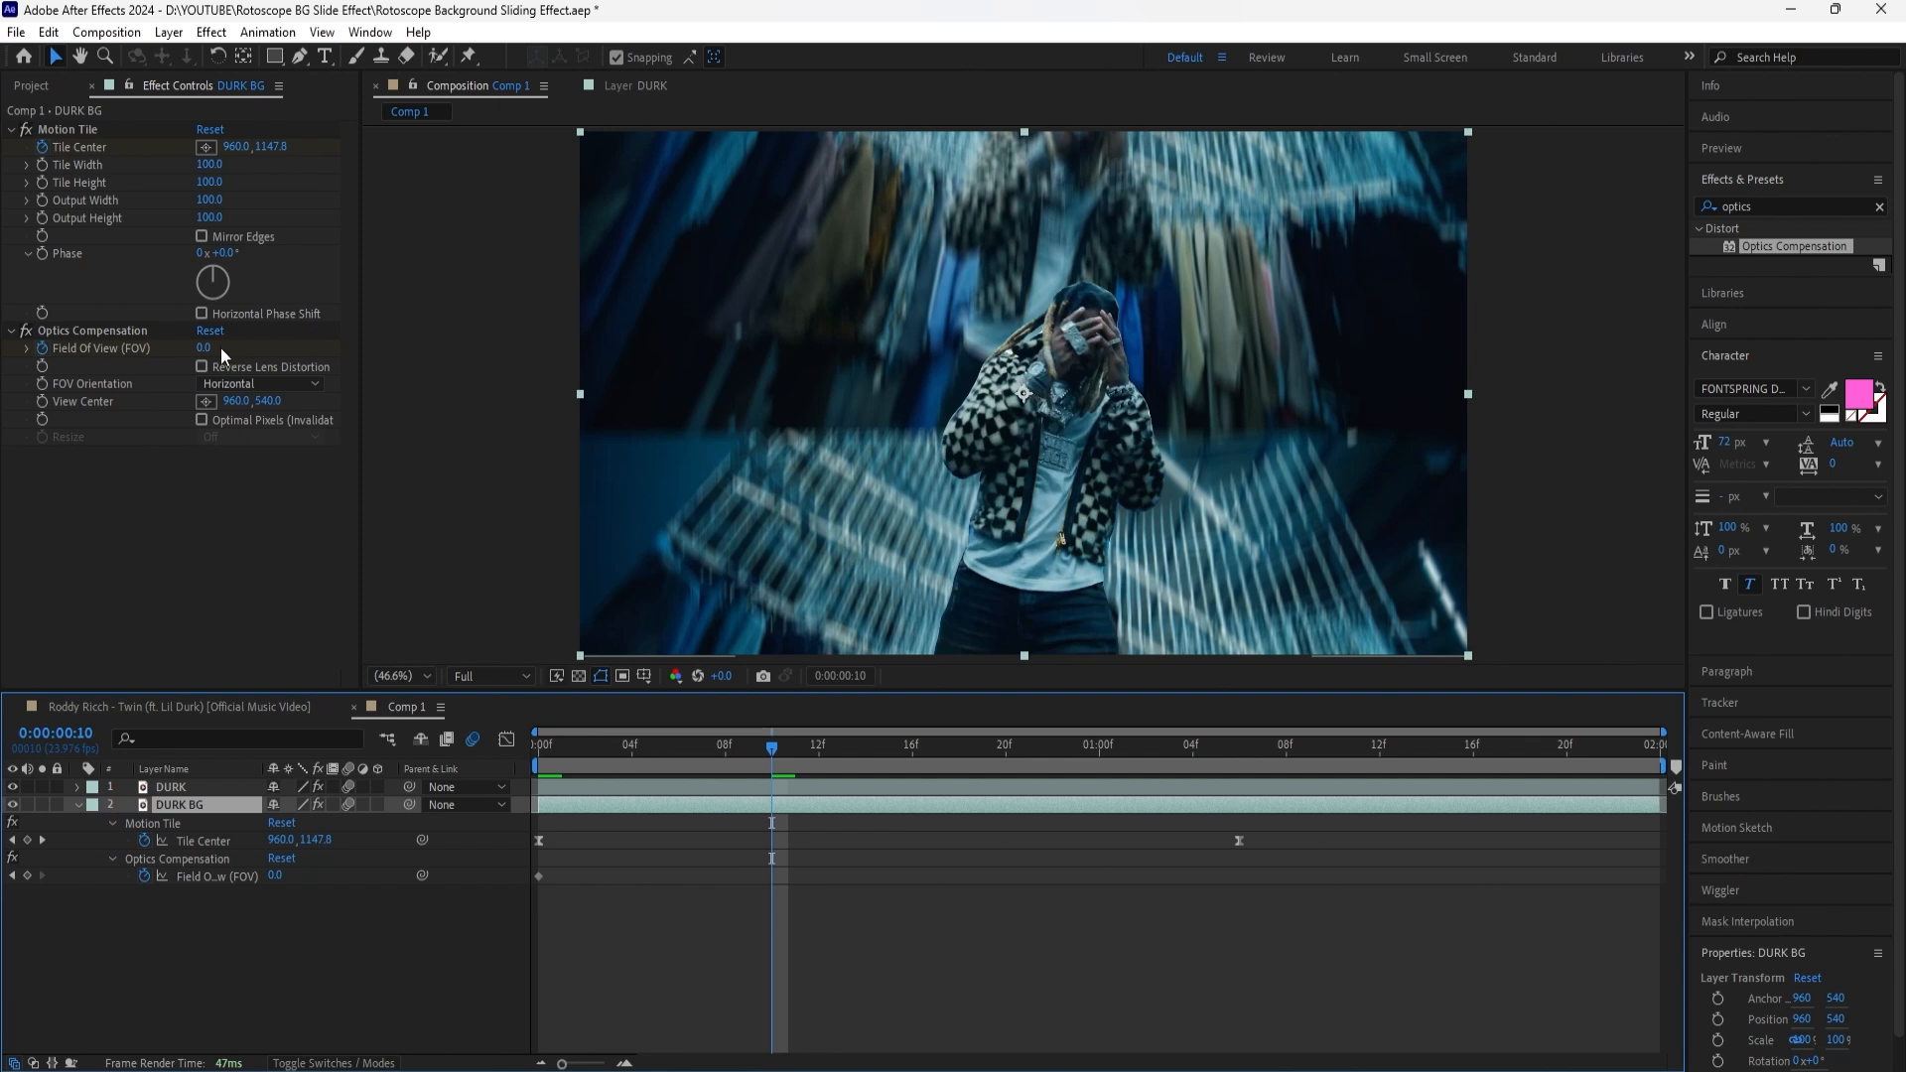
click(211, 348)
text(100)
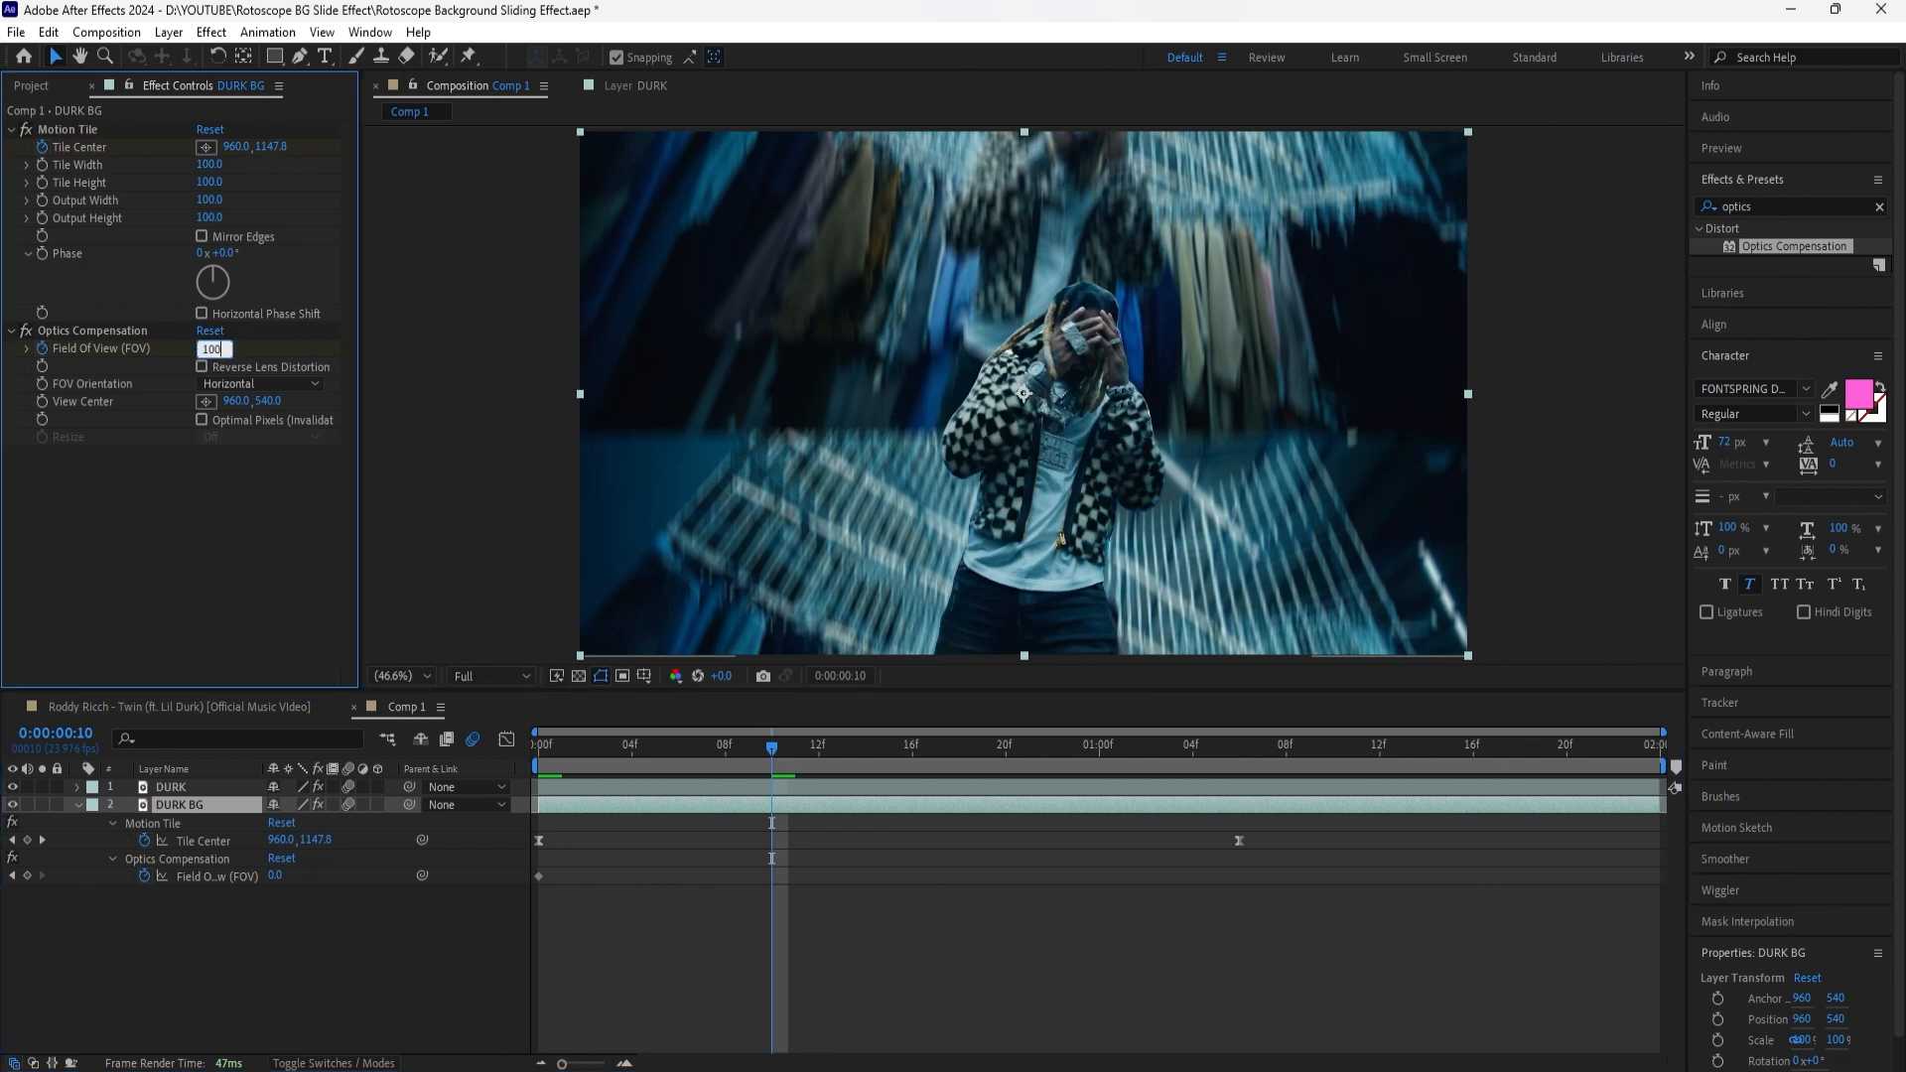
key(Return)
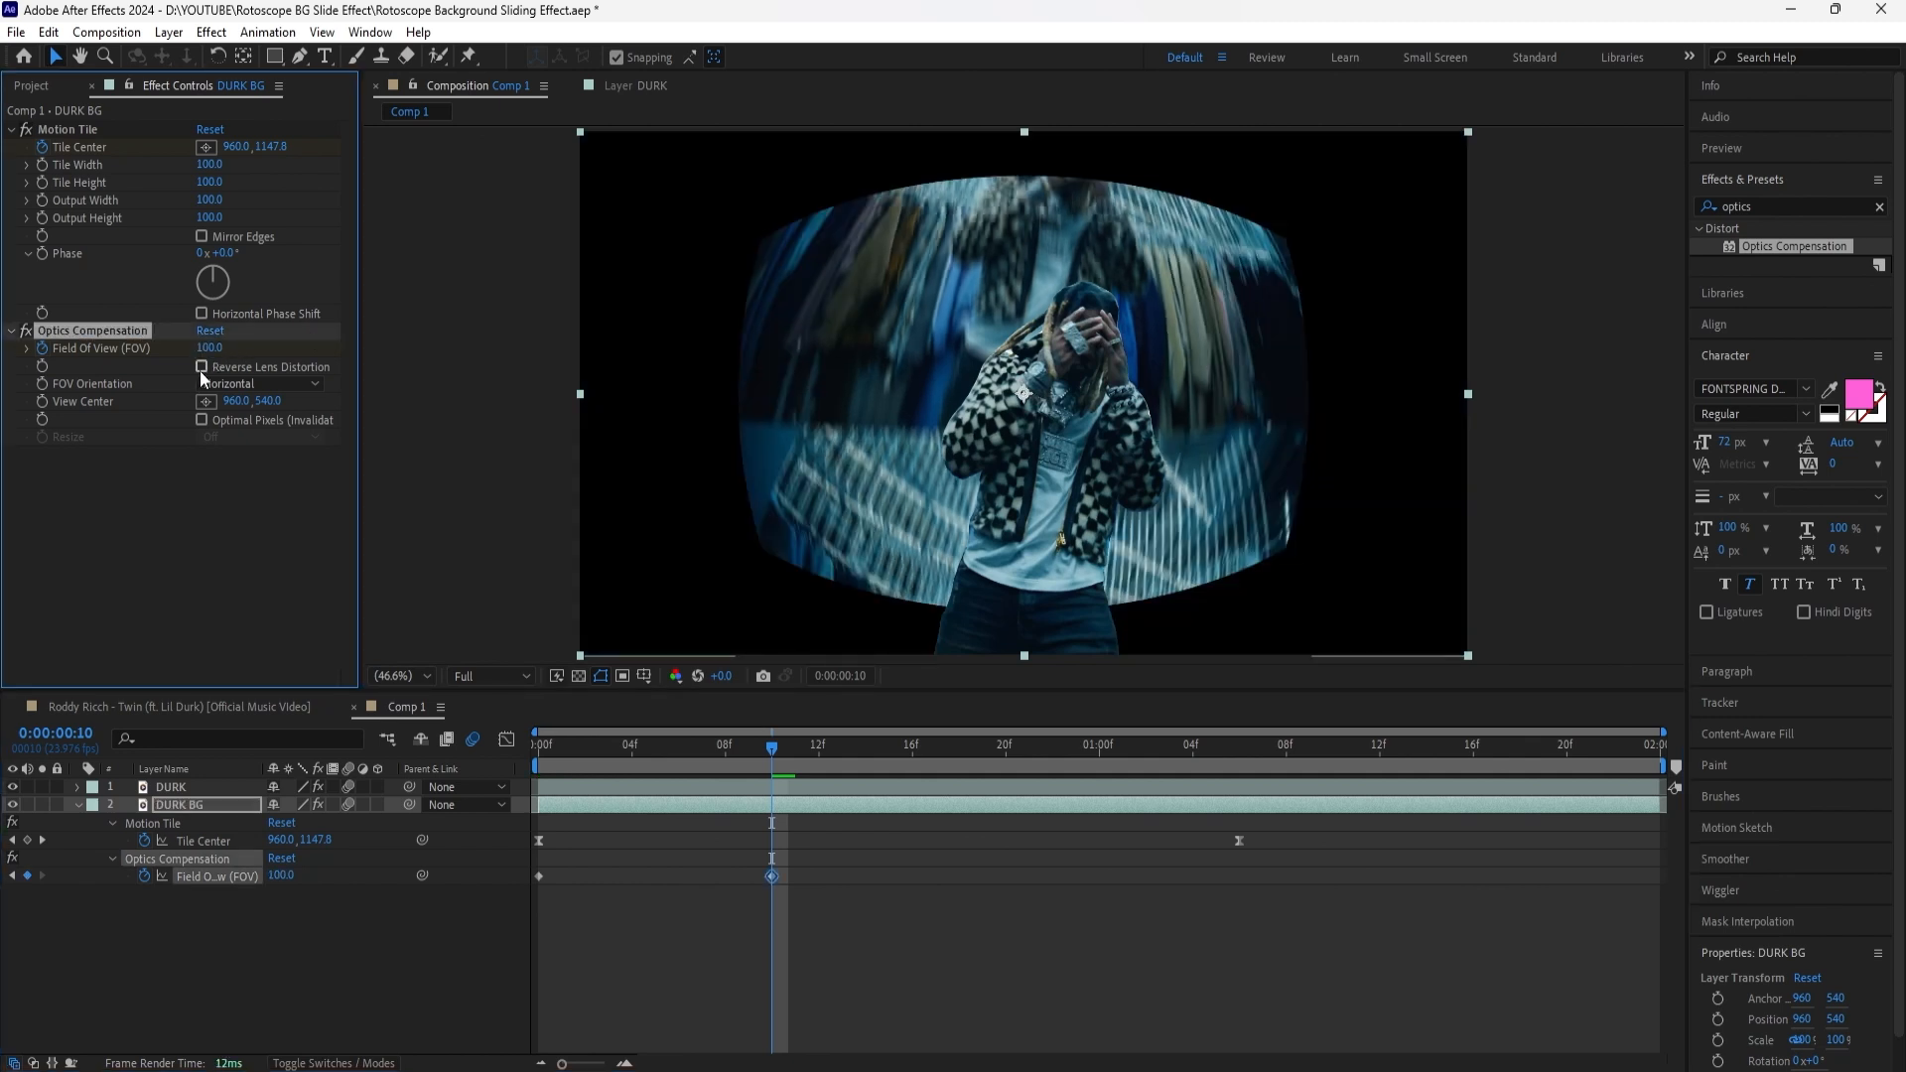
click(201, 367)
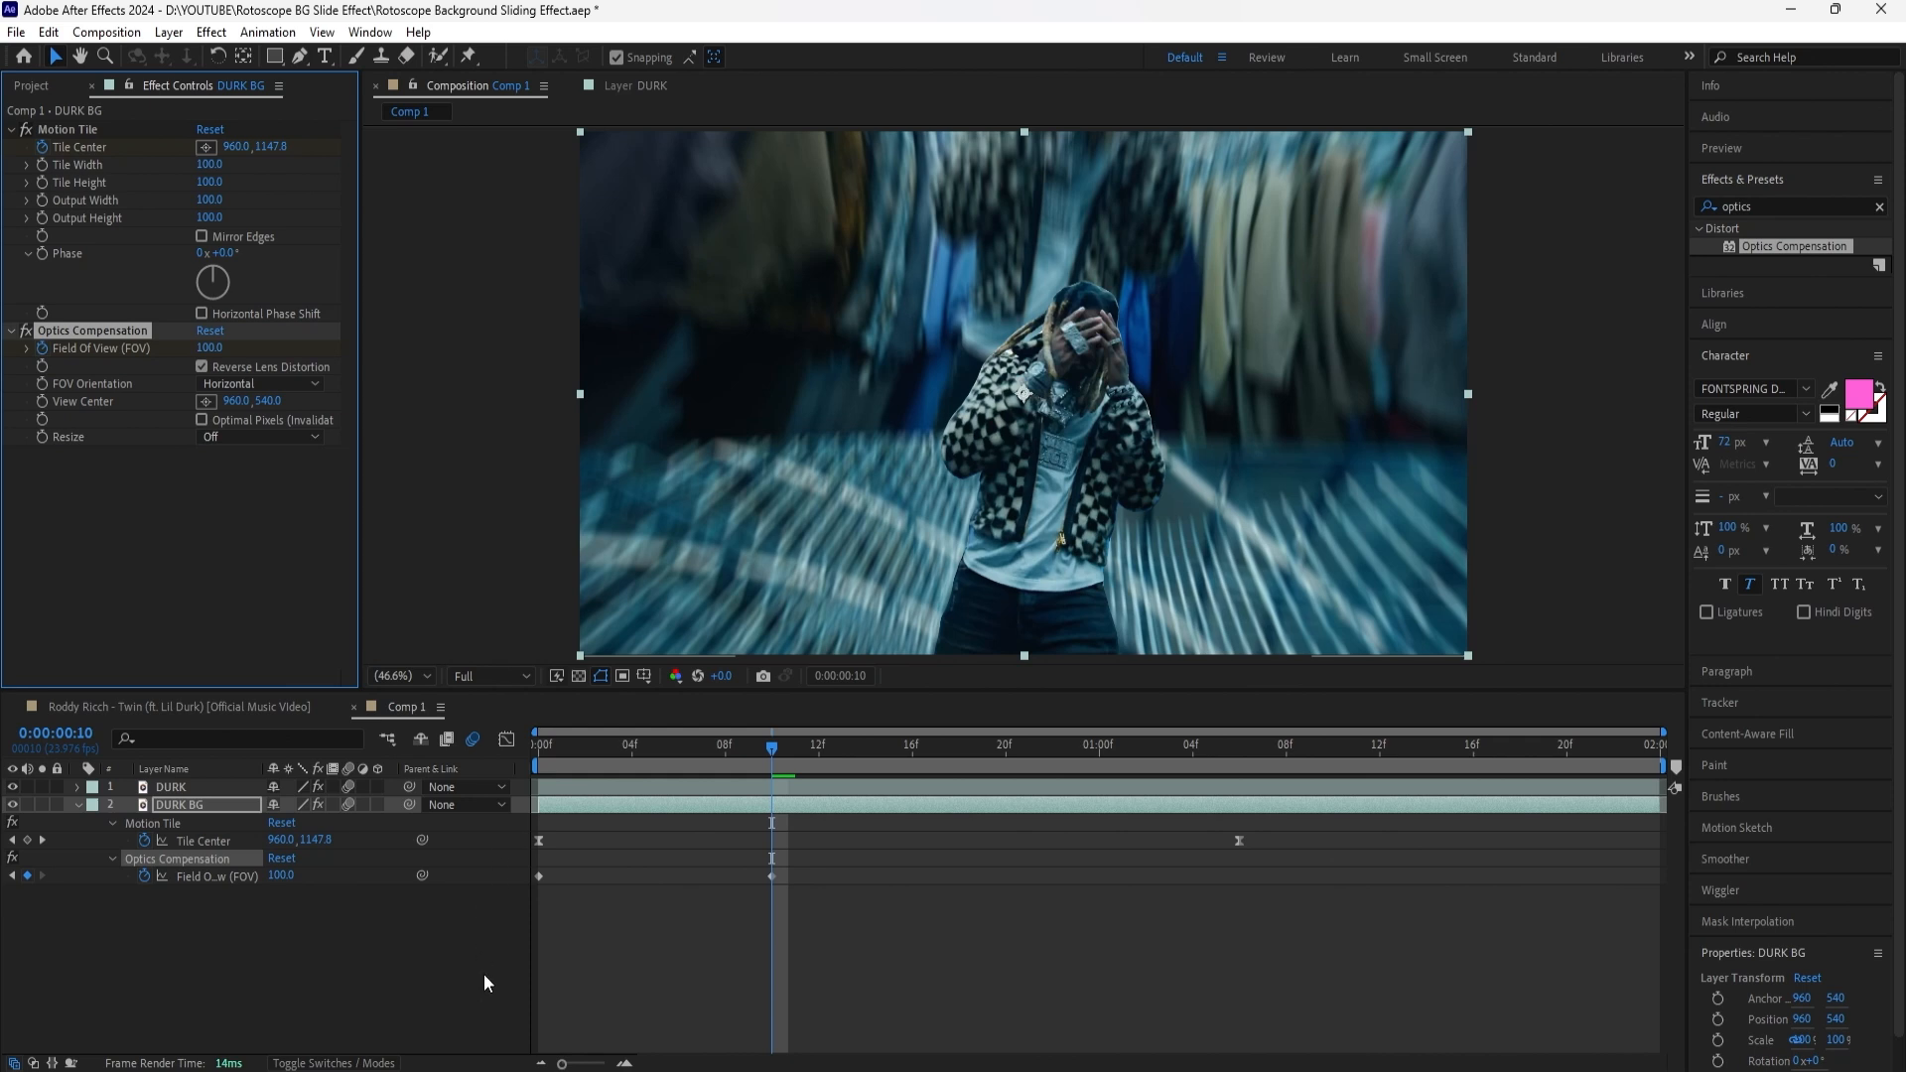
Step: Return the DURK BG Field Of View to 0 at 0:00:00:20
key(shift+Page_Down)
click(211, 348)
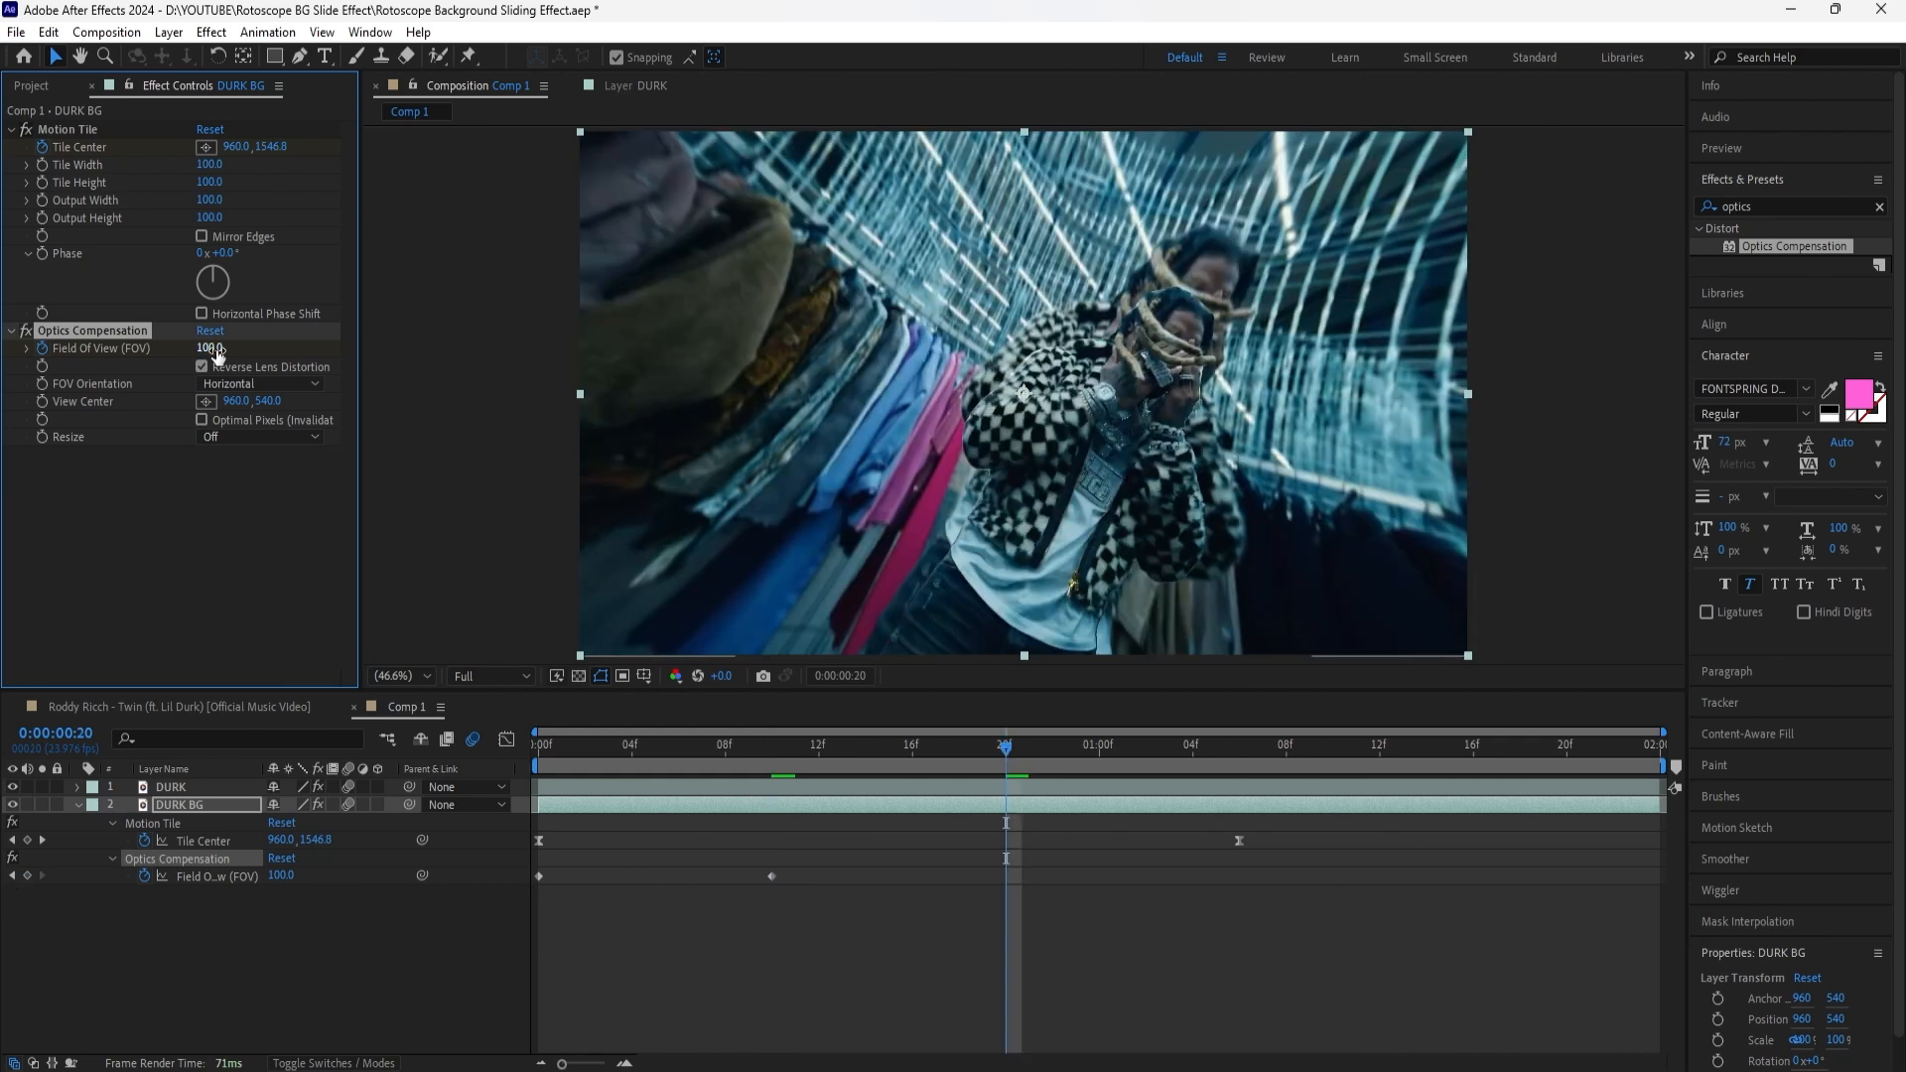
text(0)
click(820, 914)
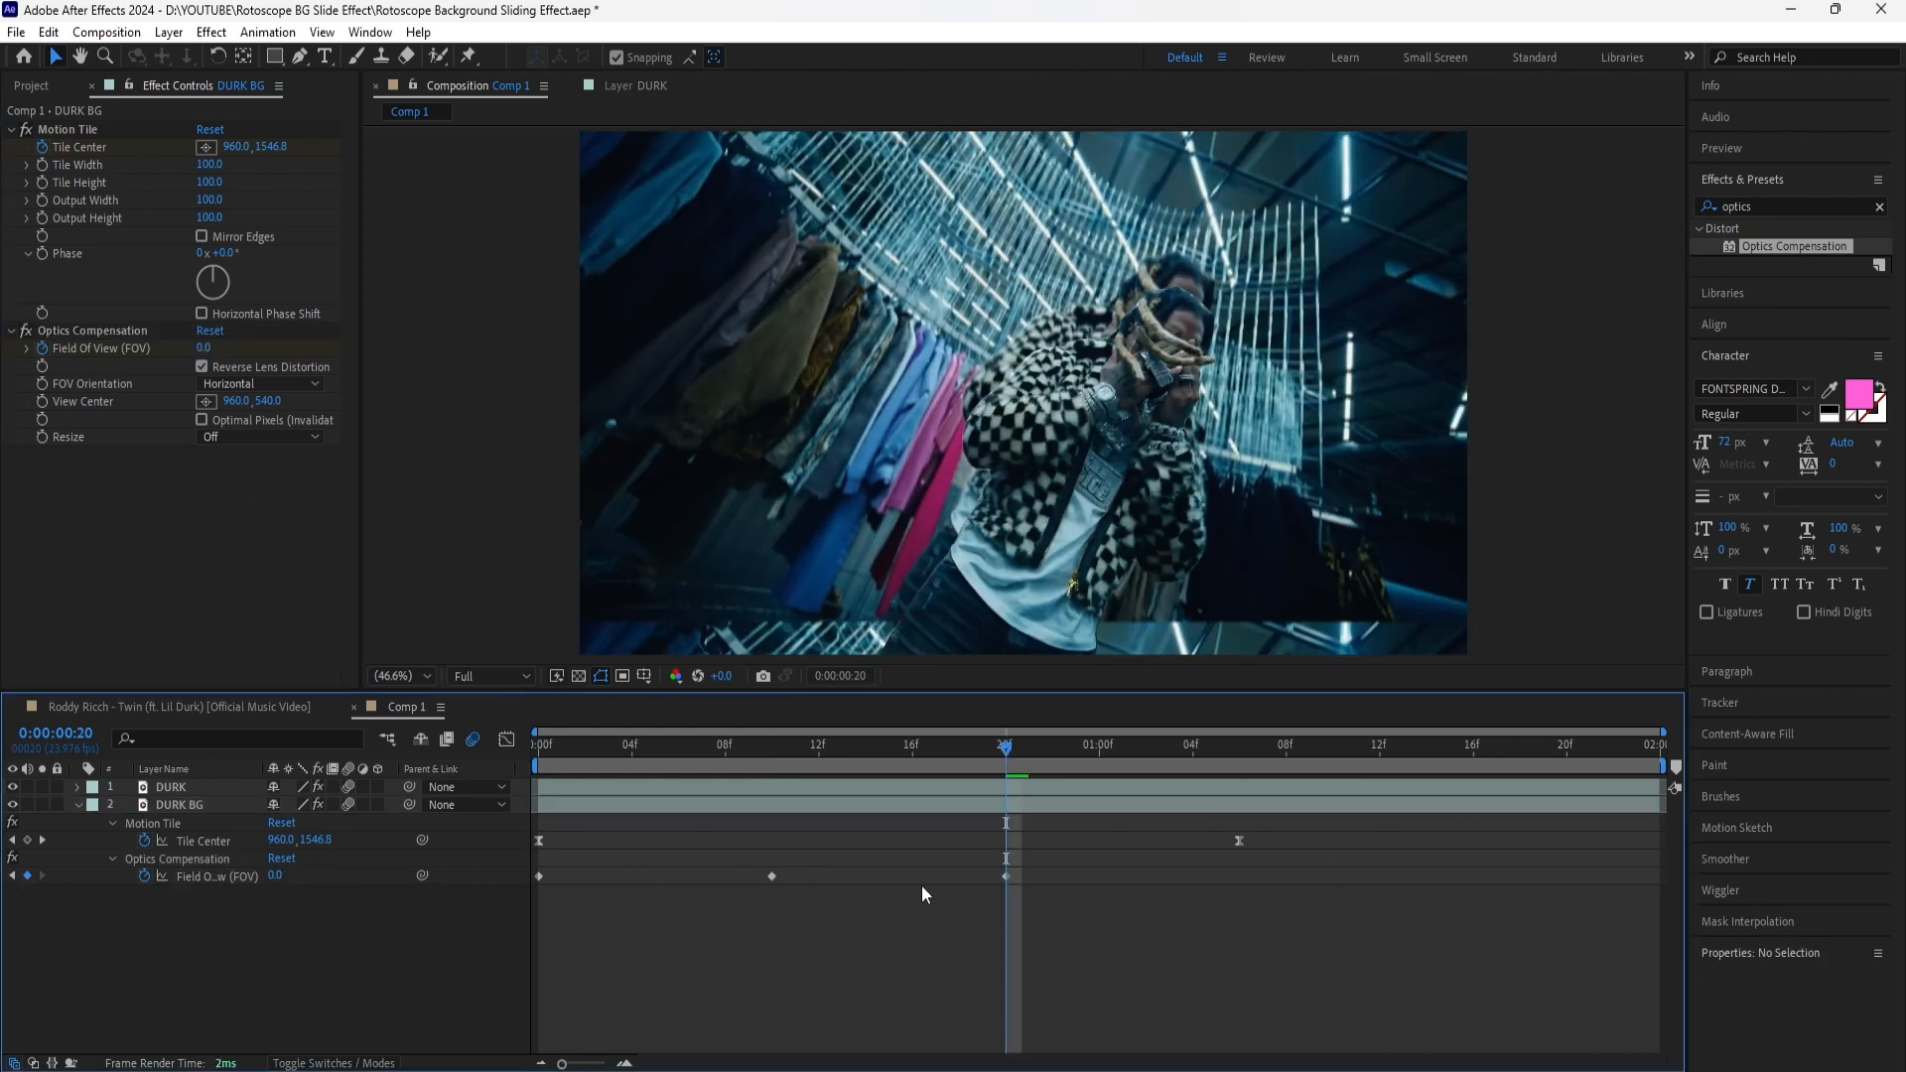
Step: Apply Easy Ease to all three Field Of View keyframes of the DURK BG layer
drag(1027, 864, 525, 901)
right_click(1007, 873)
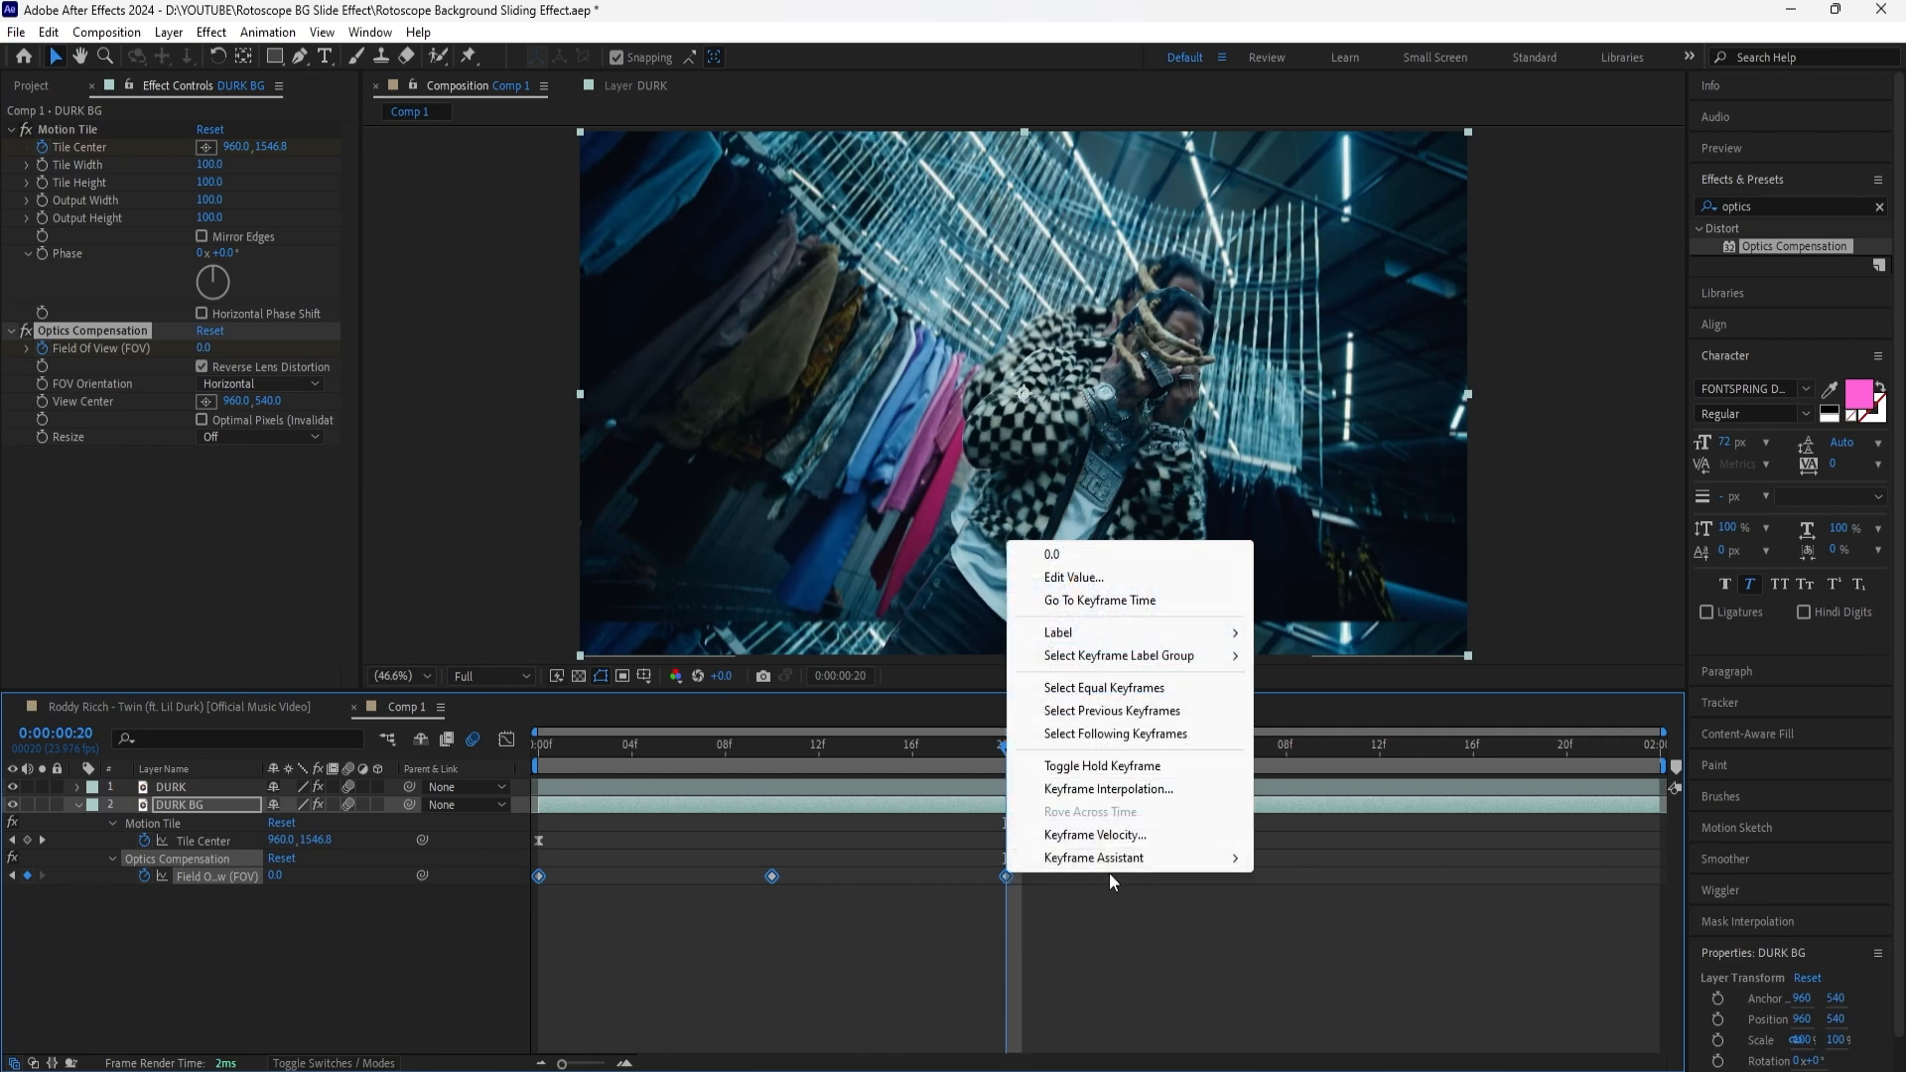
mouse_move(1141, 858)
click(1321, 904)
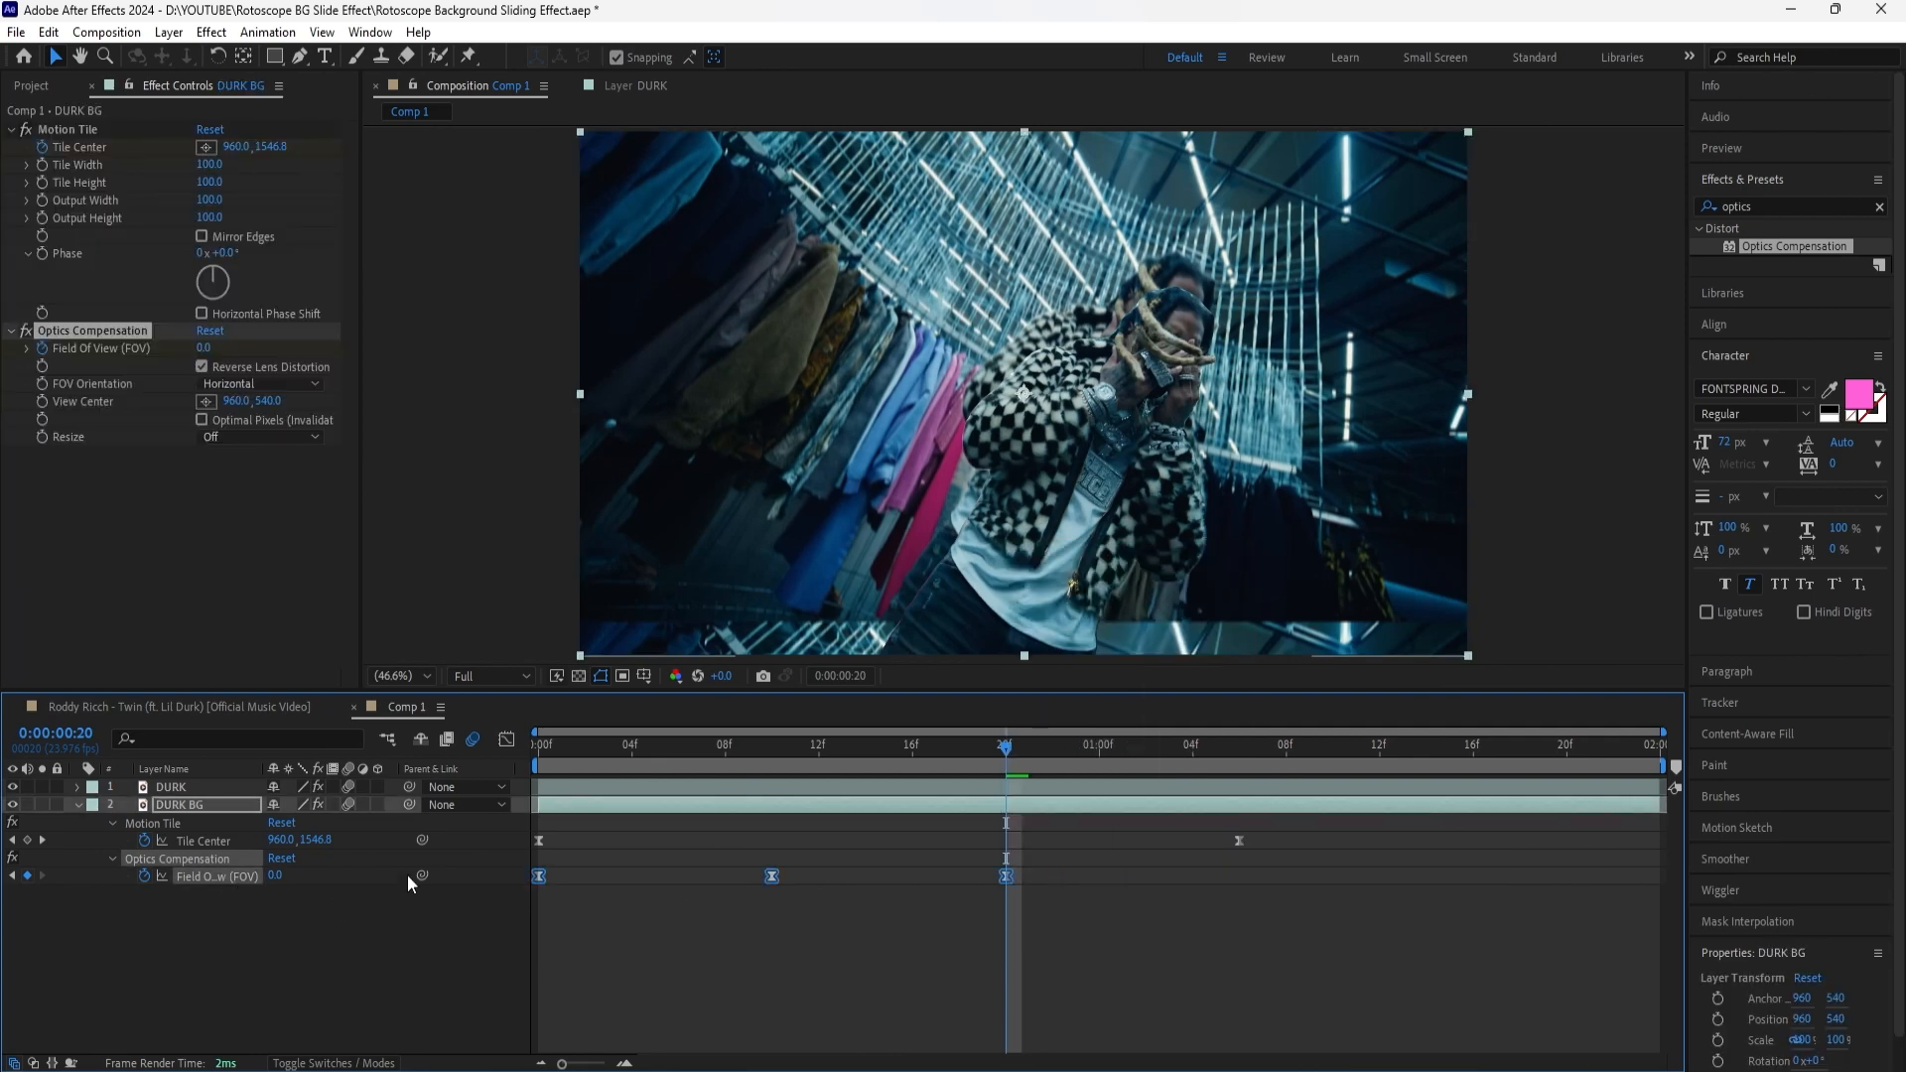
Step: Lengthen the incoming influence of the middle Field Of View keyframe in the speed graph so the distortion peaks early, and preview it
click(506, 738)
drag(799, 875, 717, 904)
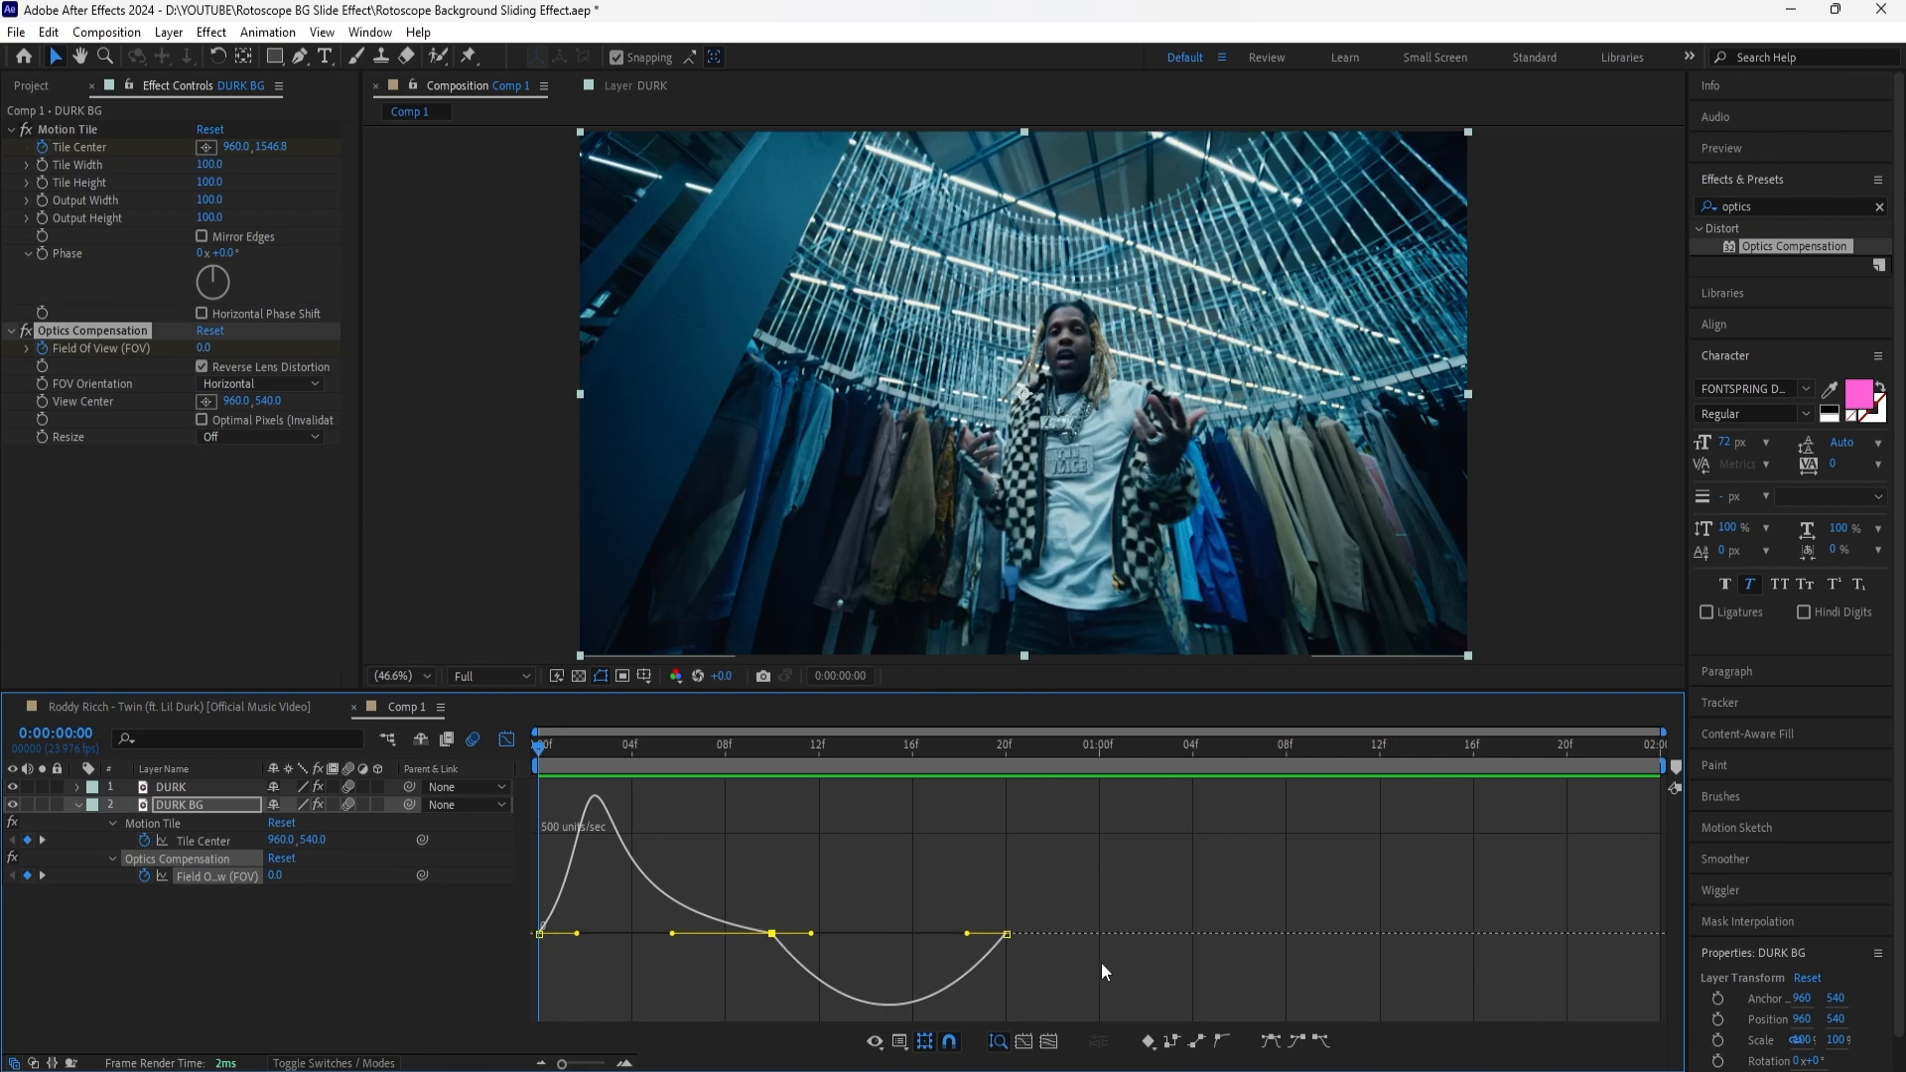
key(space)
key(space)
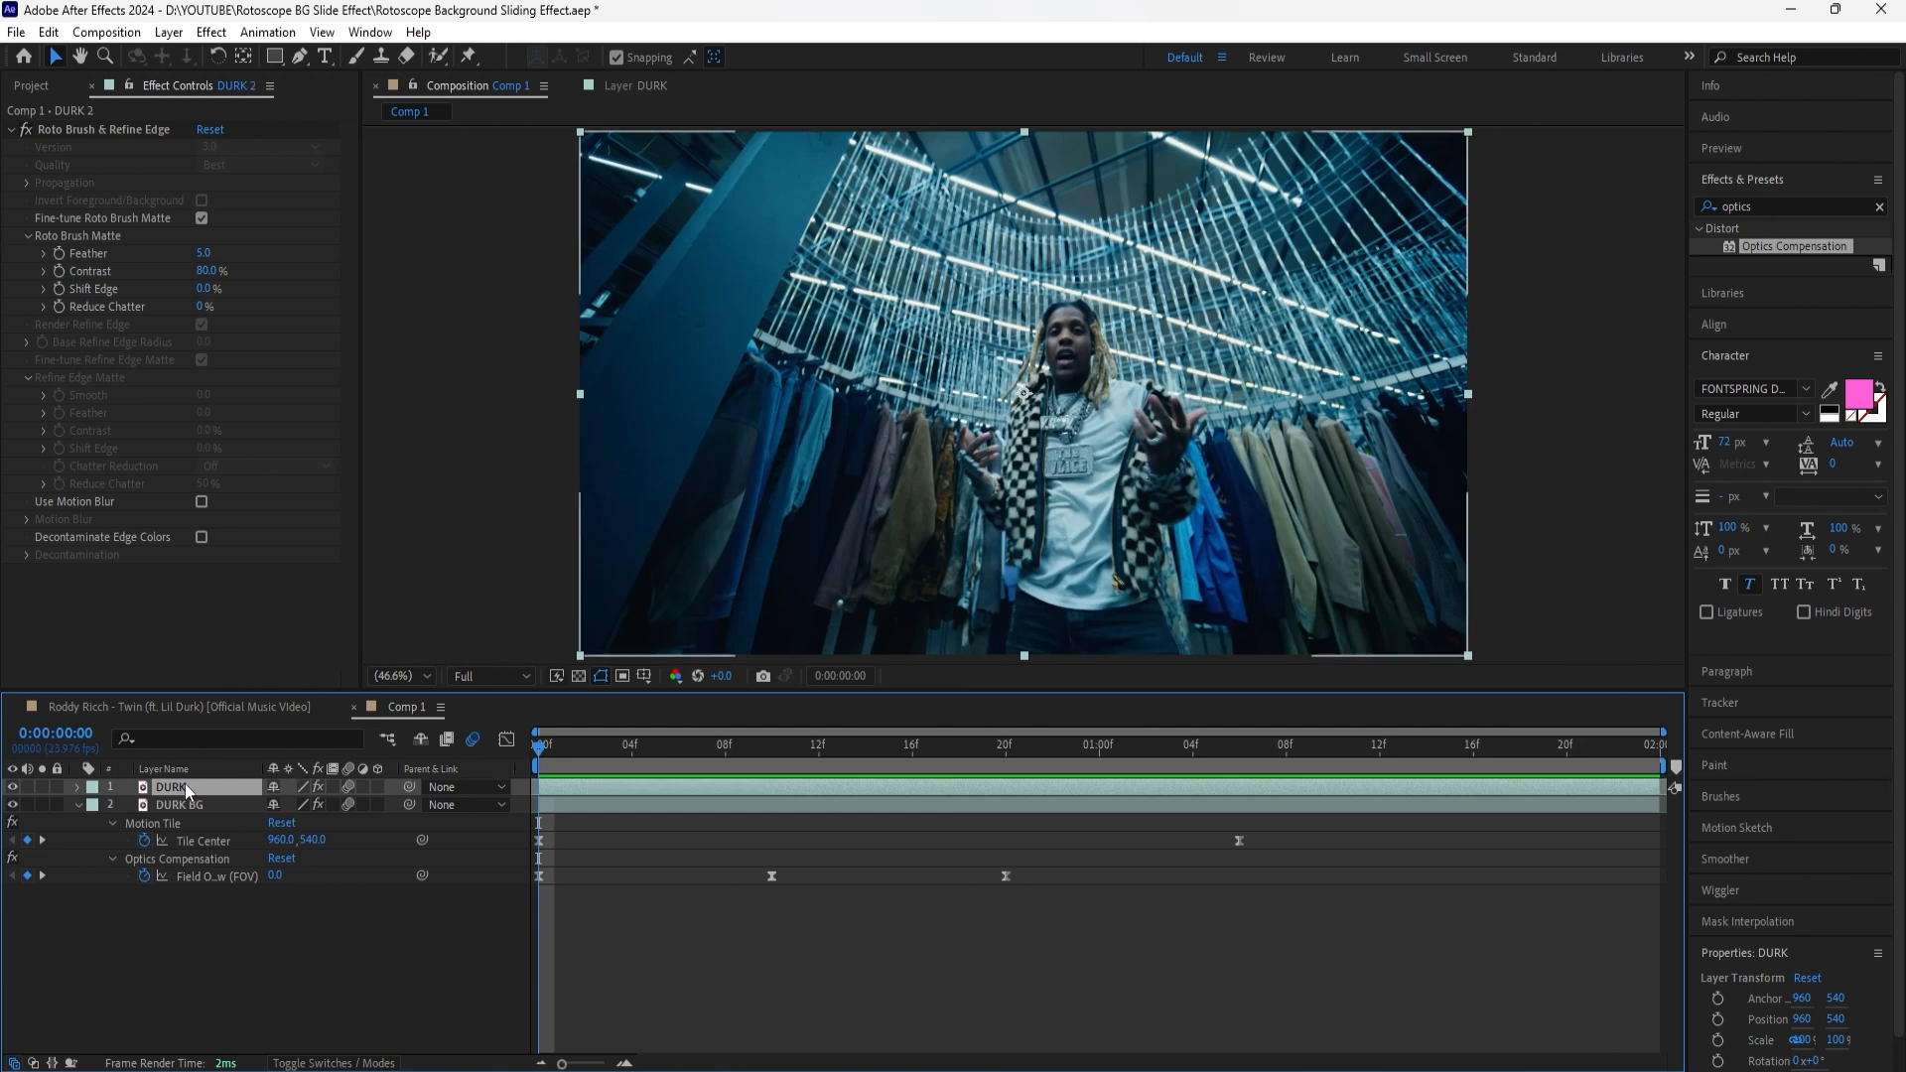
Step: Duplicate the DURK layer twice above DURK BG and reveal the Position property of the DURK and DURK 2 copies
key(ctrl+d)
key(ctrl+d)
shift+click(212, 800)
drag(205, 791, 210, 832)
click(281, 988)
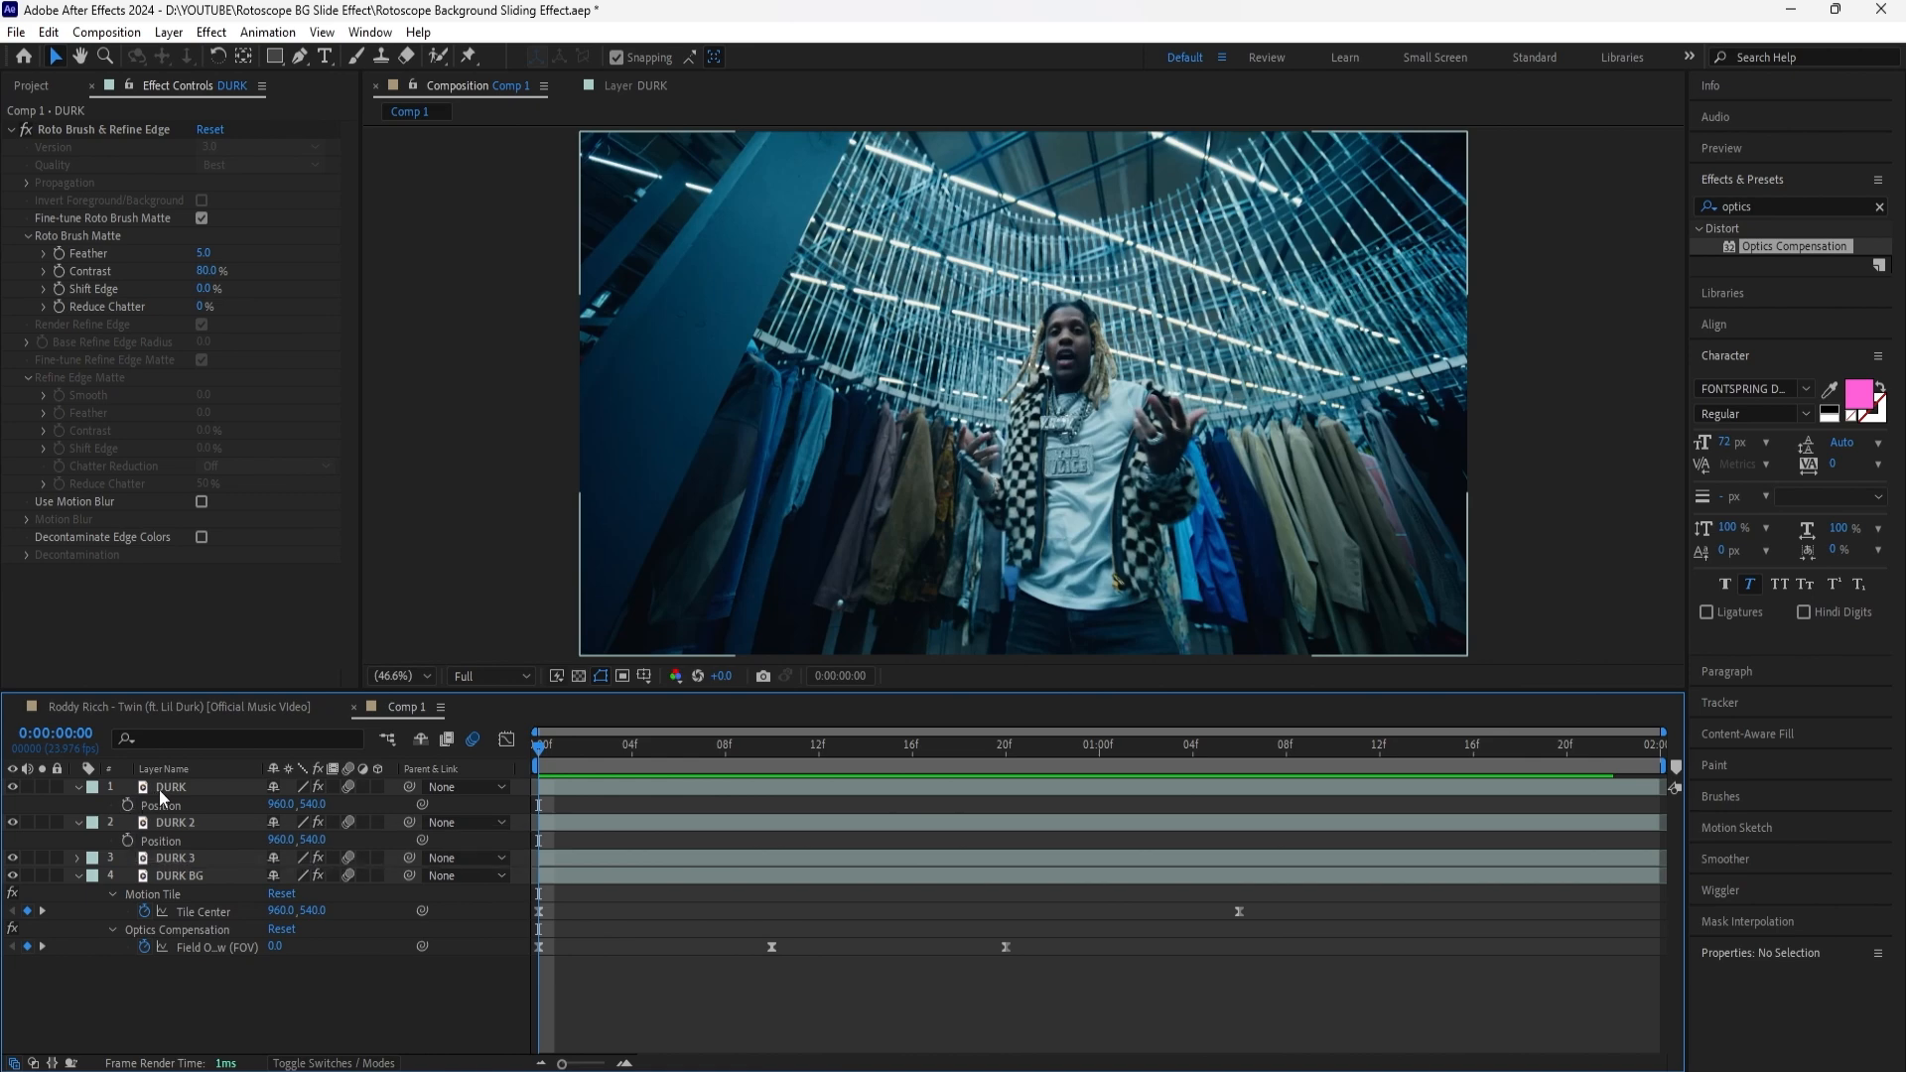
Step: Keyframe Position for DURK and DURK 2 at 0:00:00:00, and at 0:00:00:12 set them to 560, 540 and 760, 540
click(127, 807)
click(127, 842)
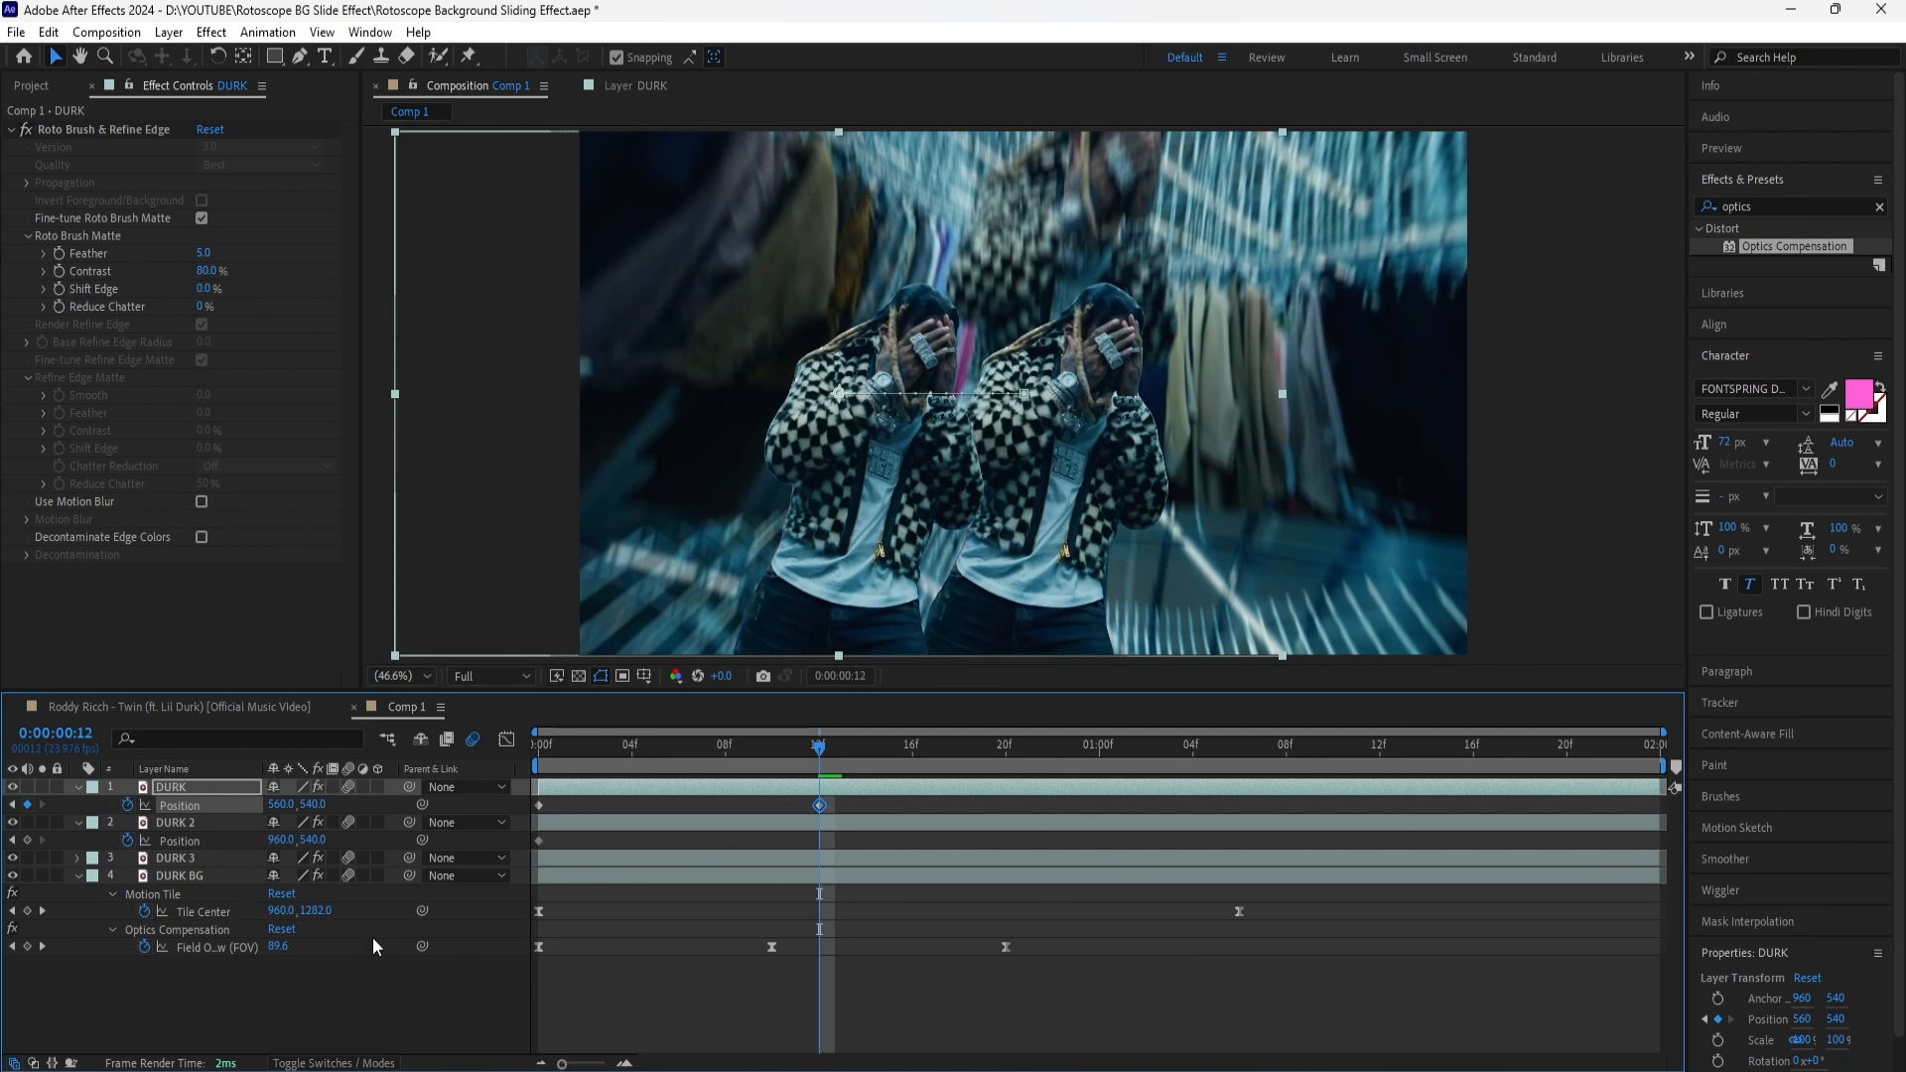
click(199, 824)
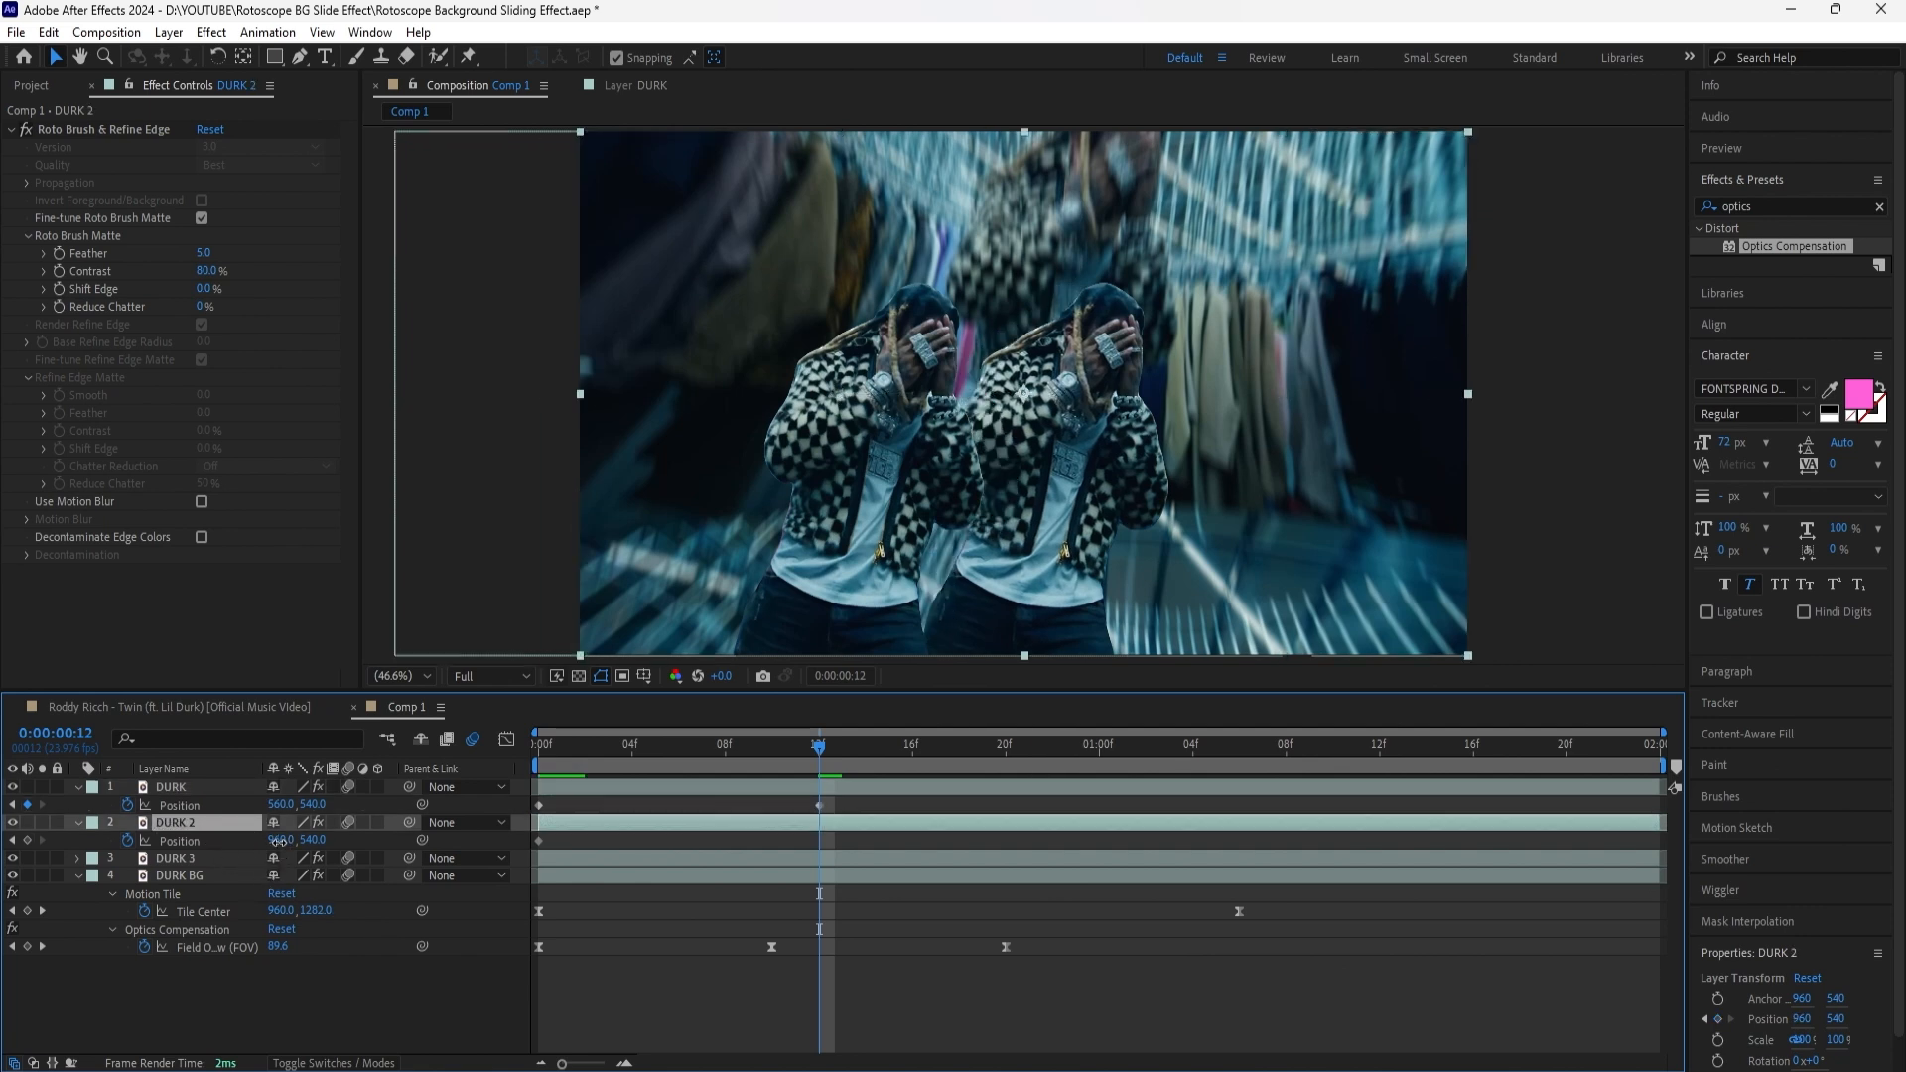
drag(283, 840, 87, 852)
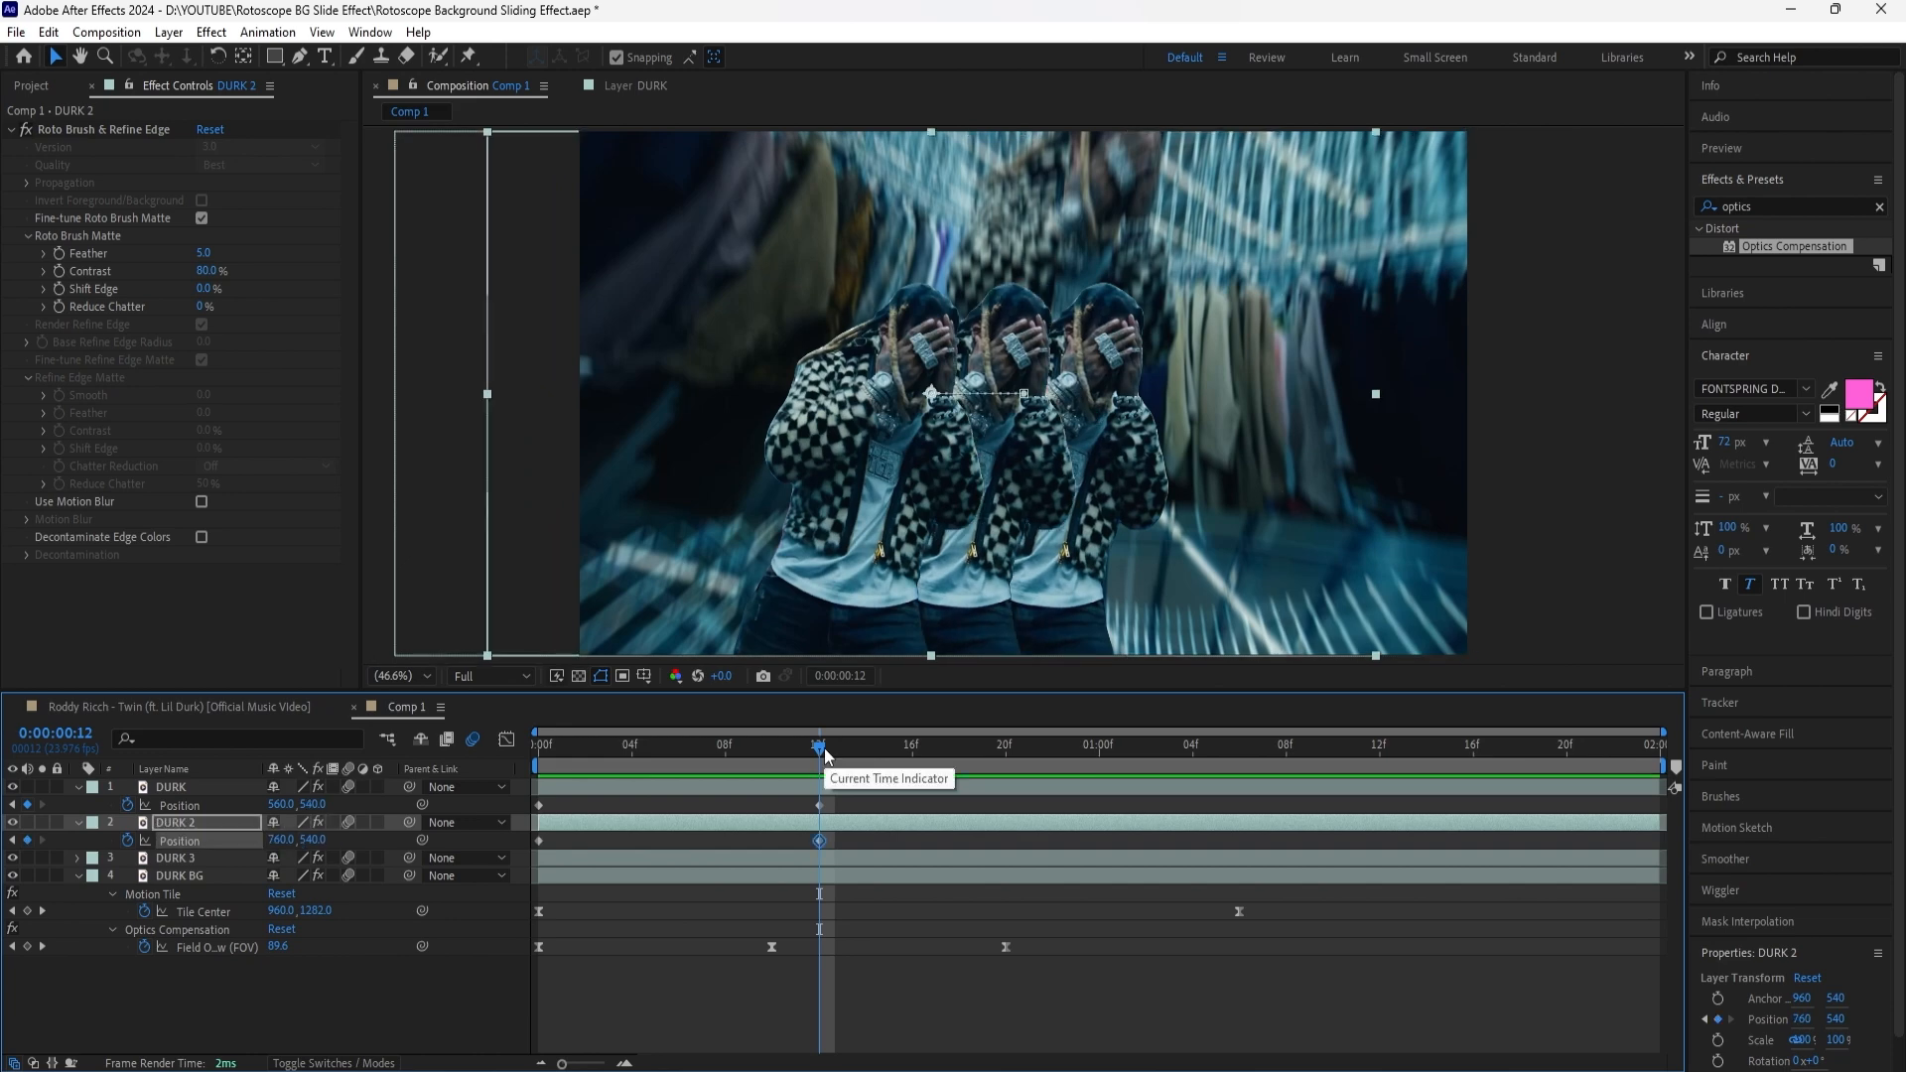
Step: Set the Position of both DURK and DURK 2 back to 960, 540 at 0:00:01:06
drag(959, 750, 1239, 808)
click(180, 805)
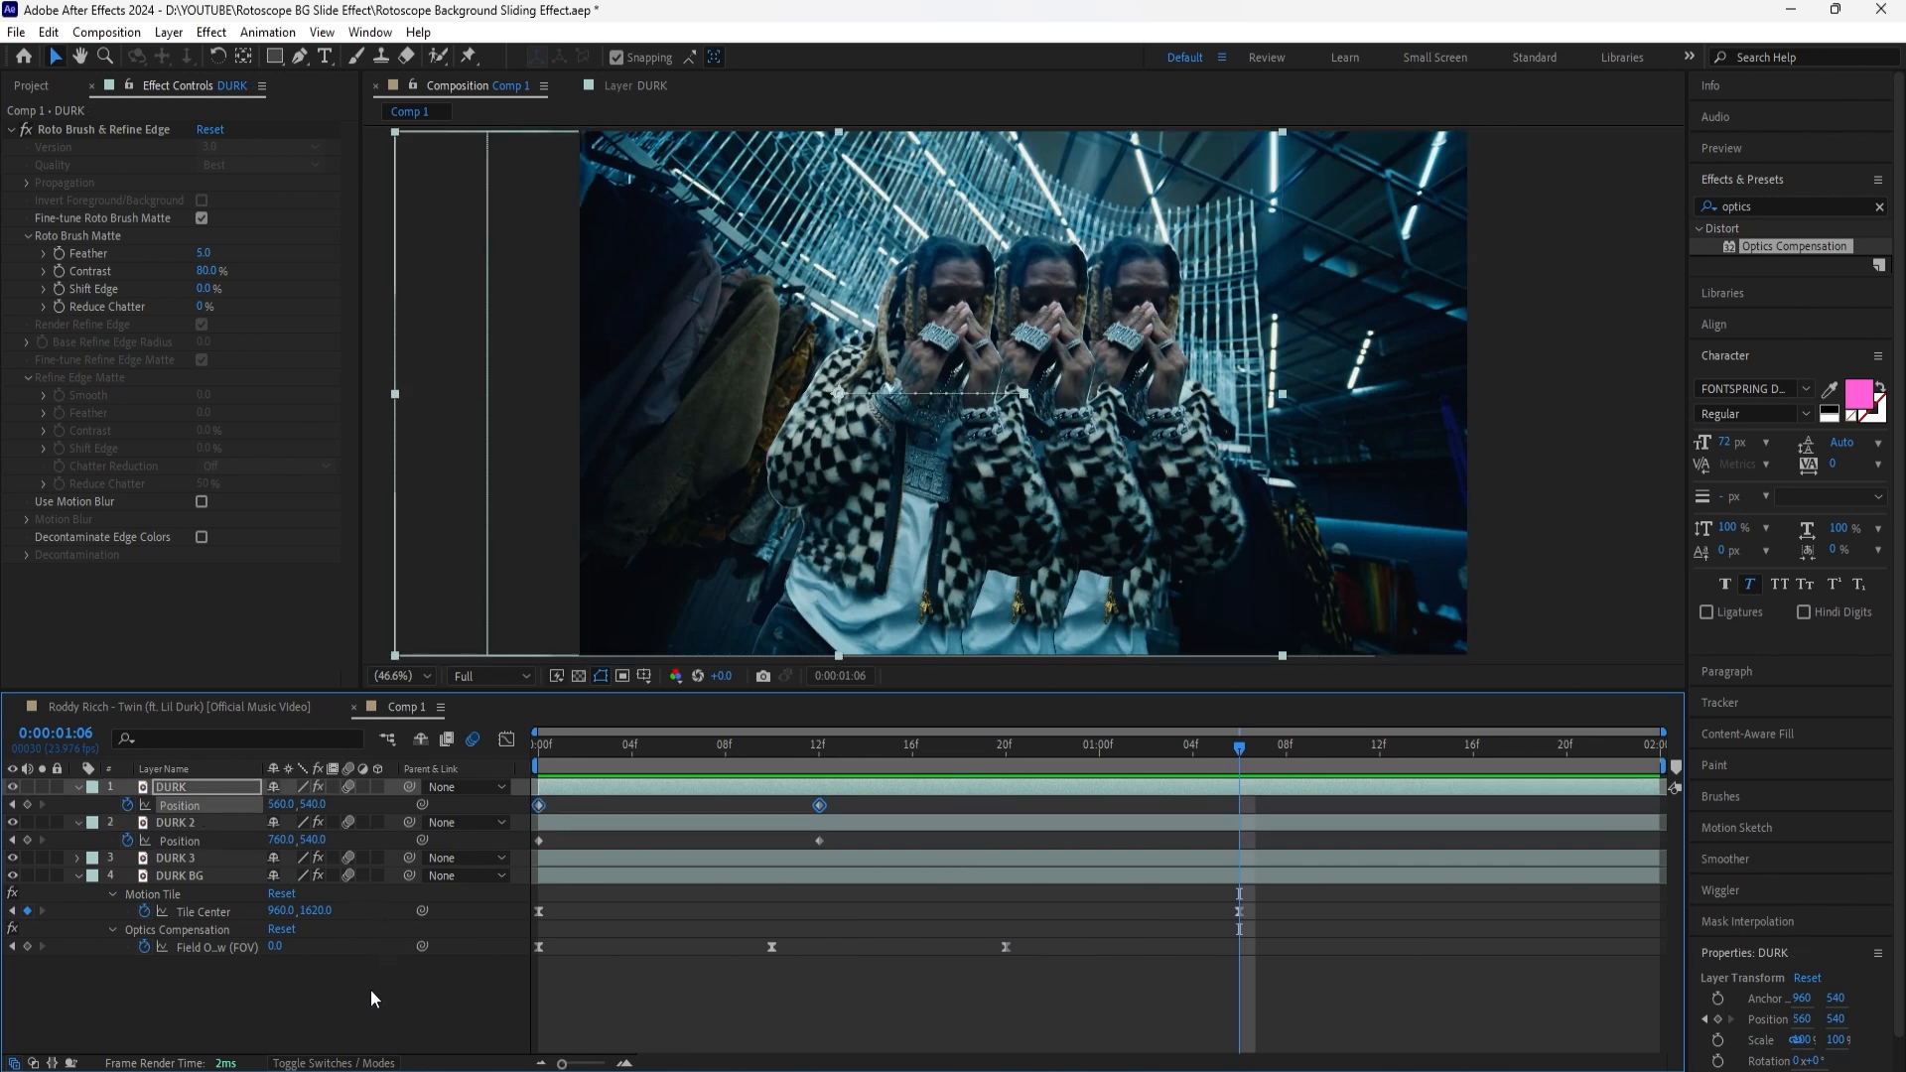
click(282, 804)
text(960)
key(Return)
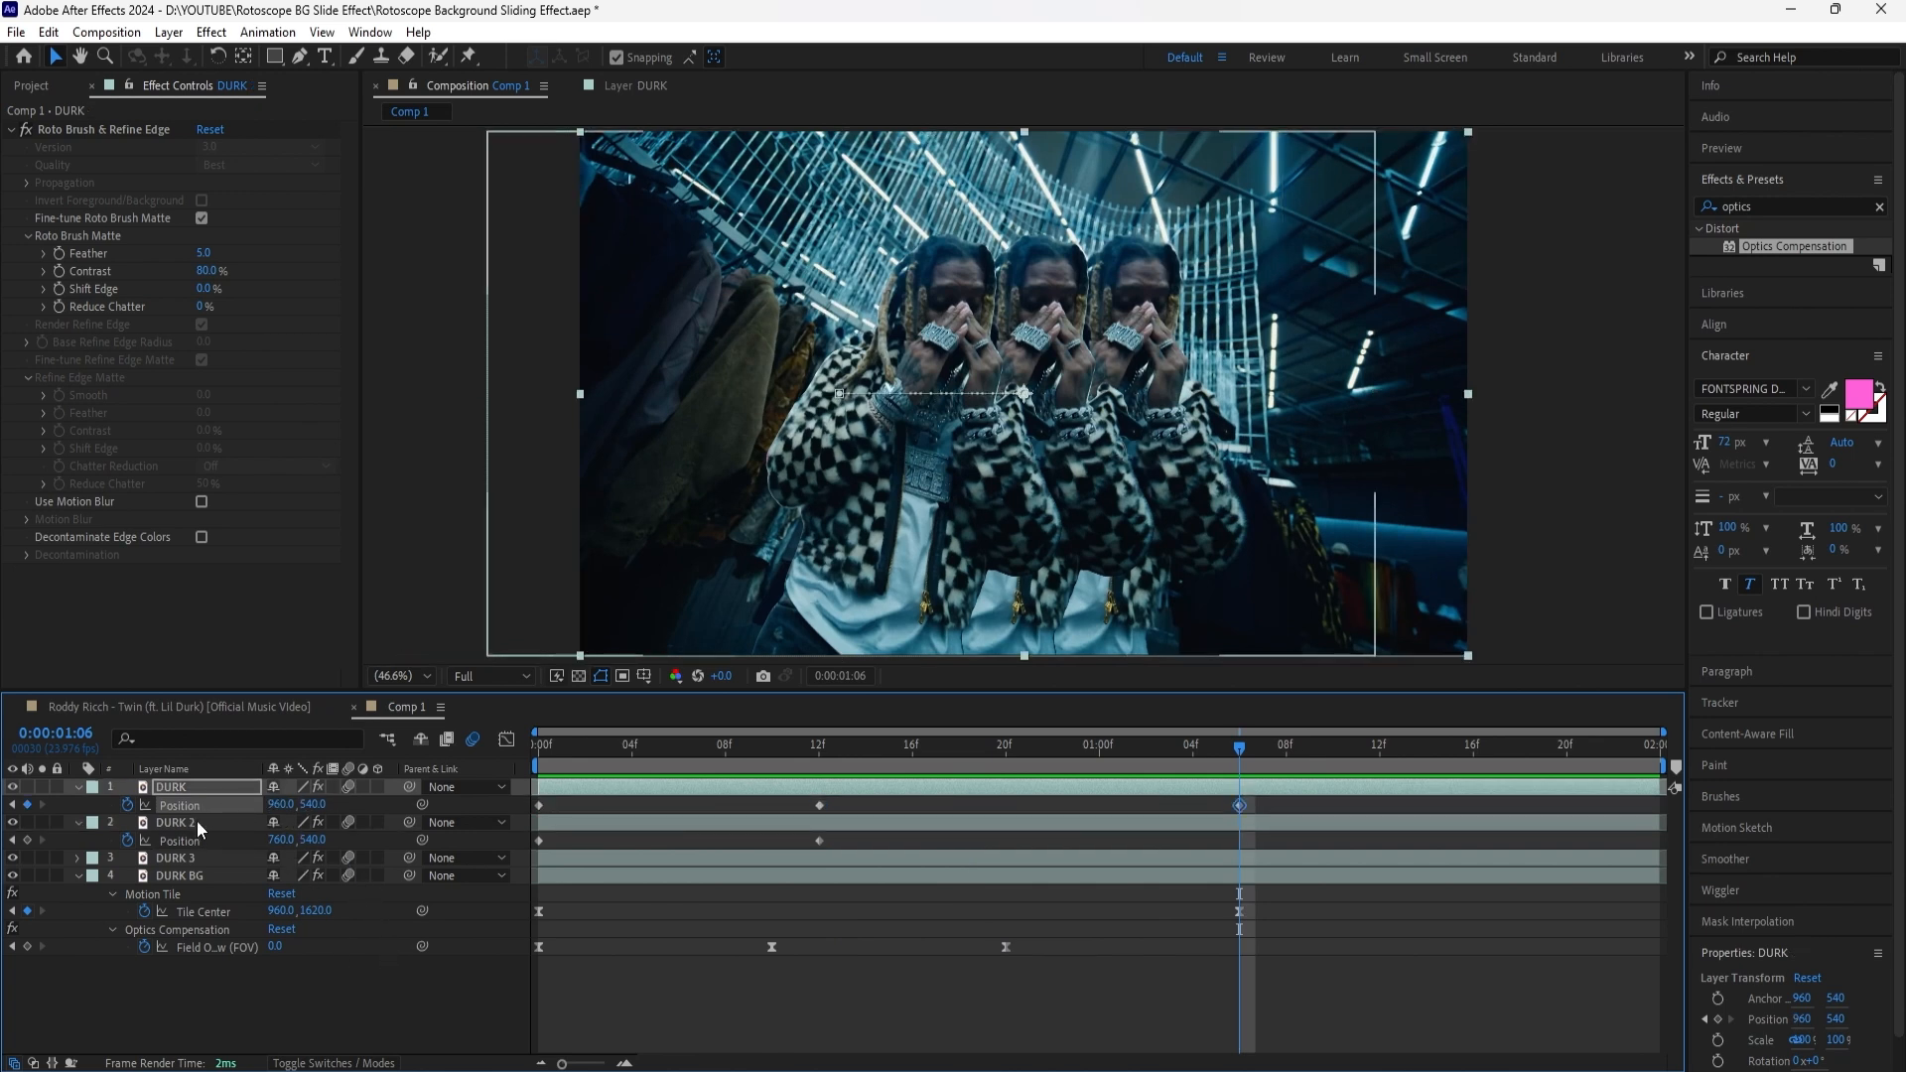
click(282, 840)
text(960)
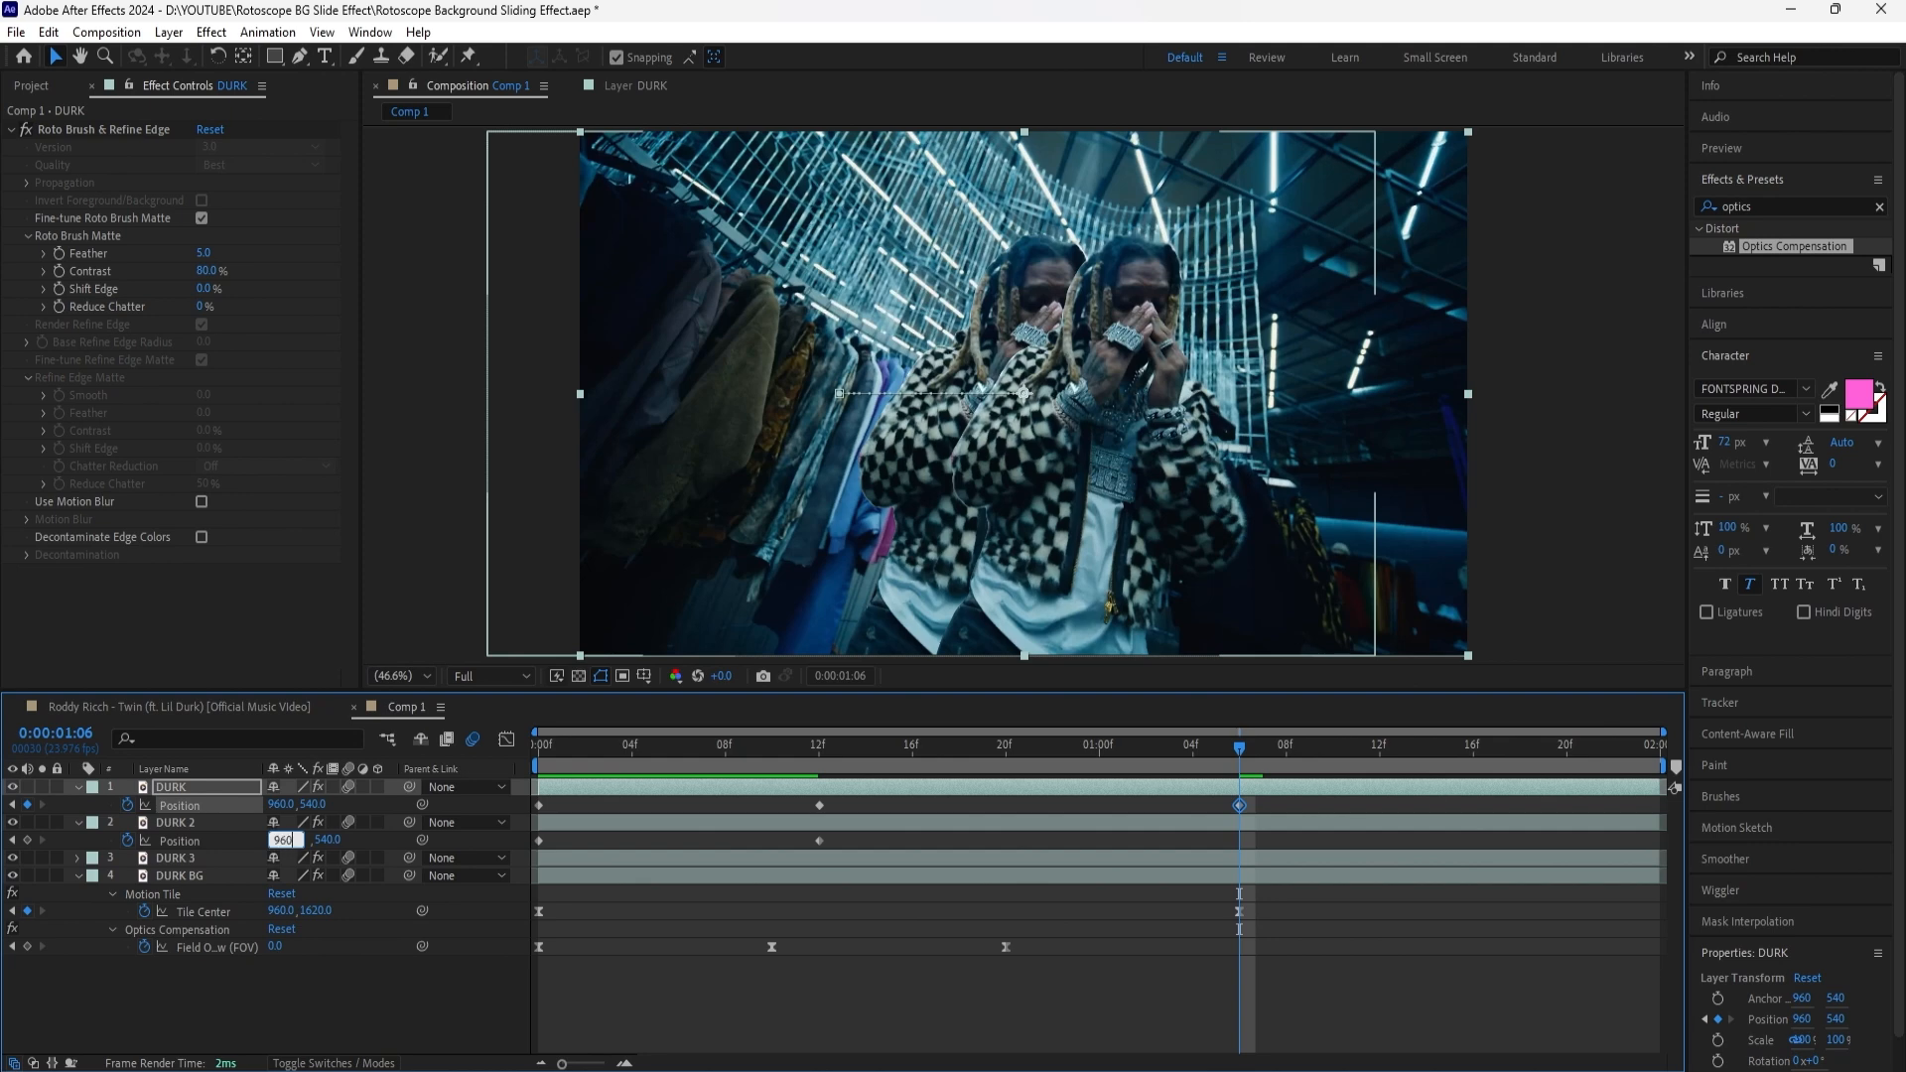
key(Return)
Step: Apply Easy Ease to all Position keyframes of the DURK and DURK 2 layers
drag(1282, 804, 534, 856)
right_click(1238, 828)
mouse_move(1340, 794)
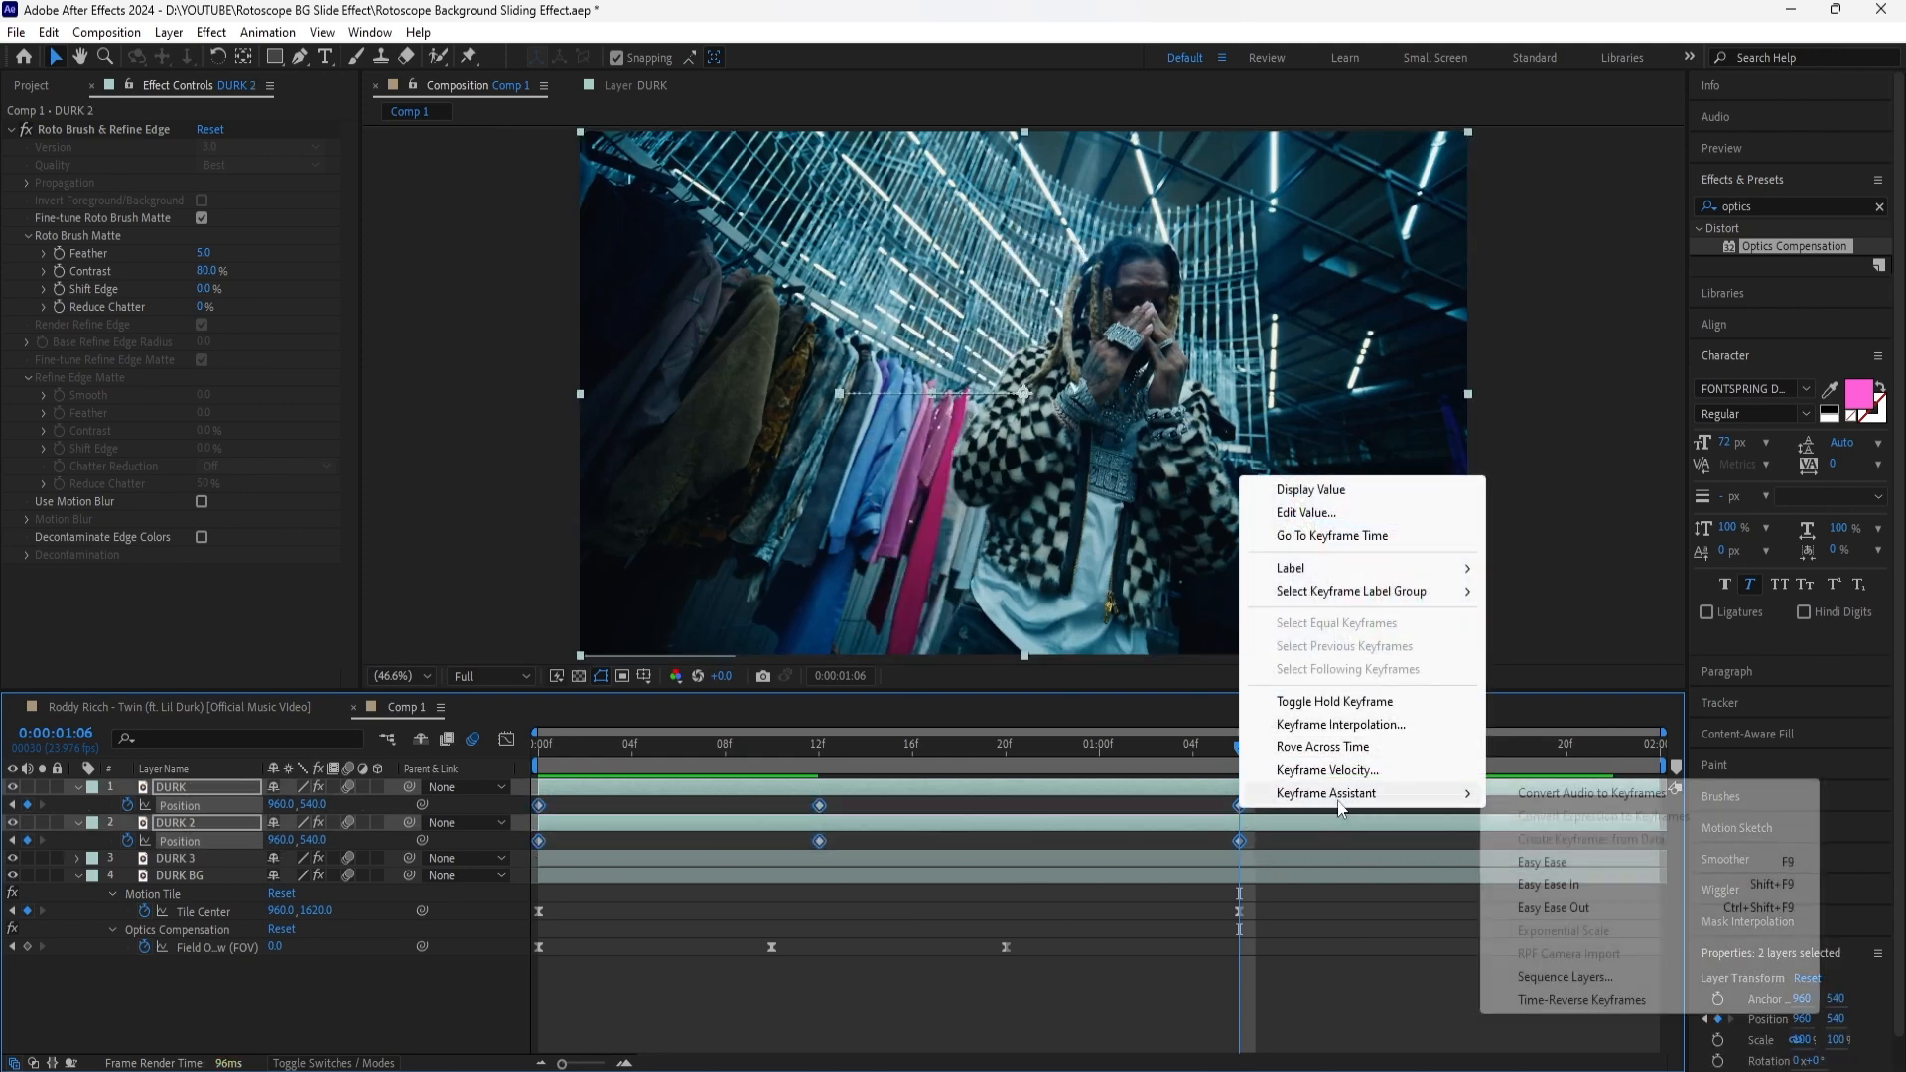
click(1539, 849)
Step: Lengthen the speed handles on both sides of DURK's 0:00:00:12 Position keyframe so motion peaks early going out and late returning
key(Home)
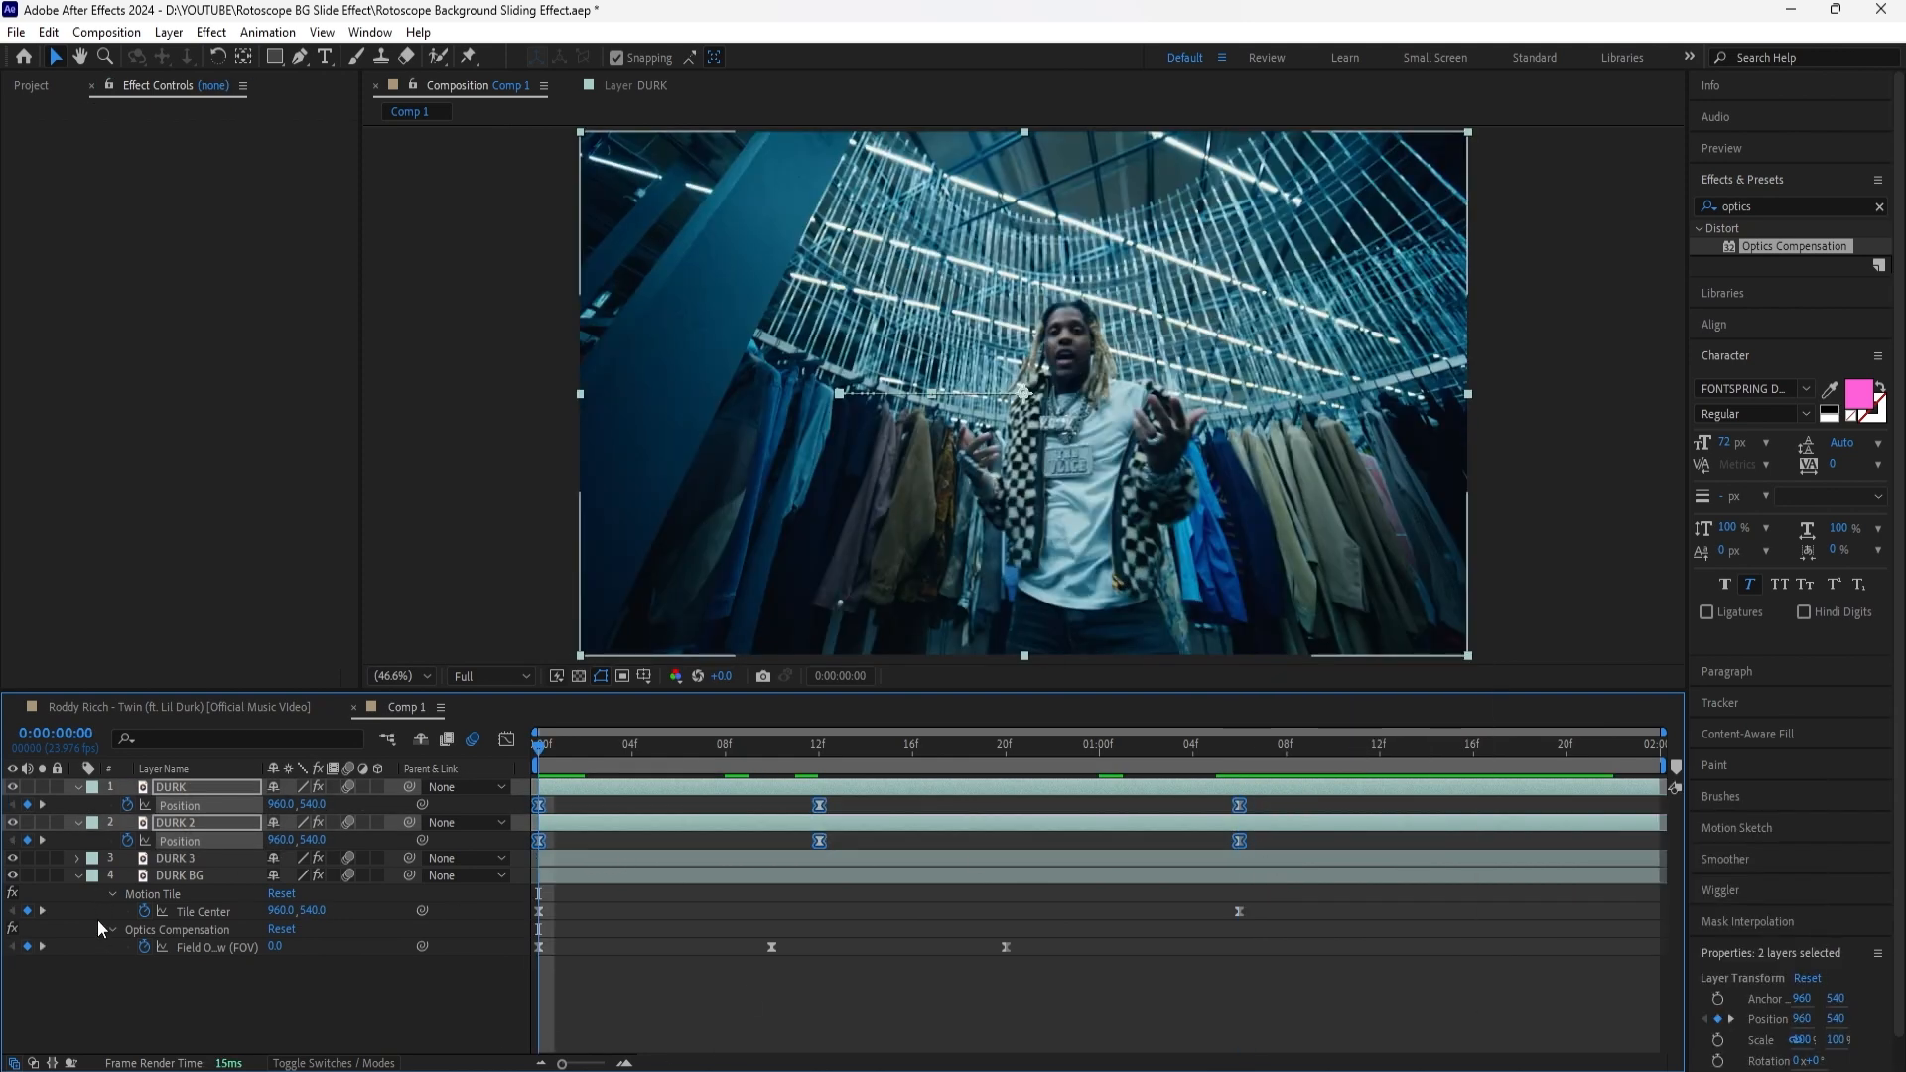
click(194, 787)
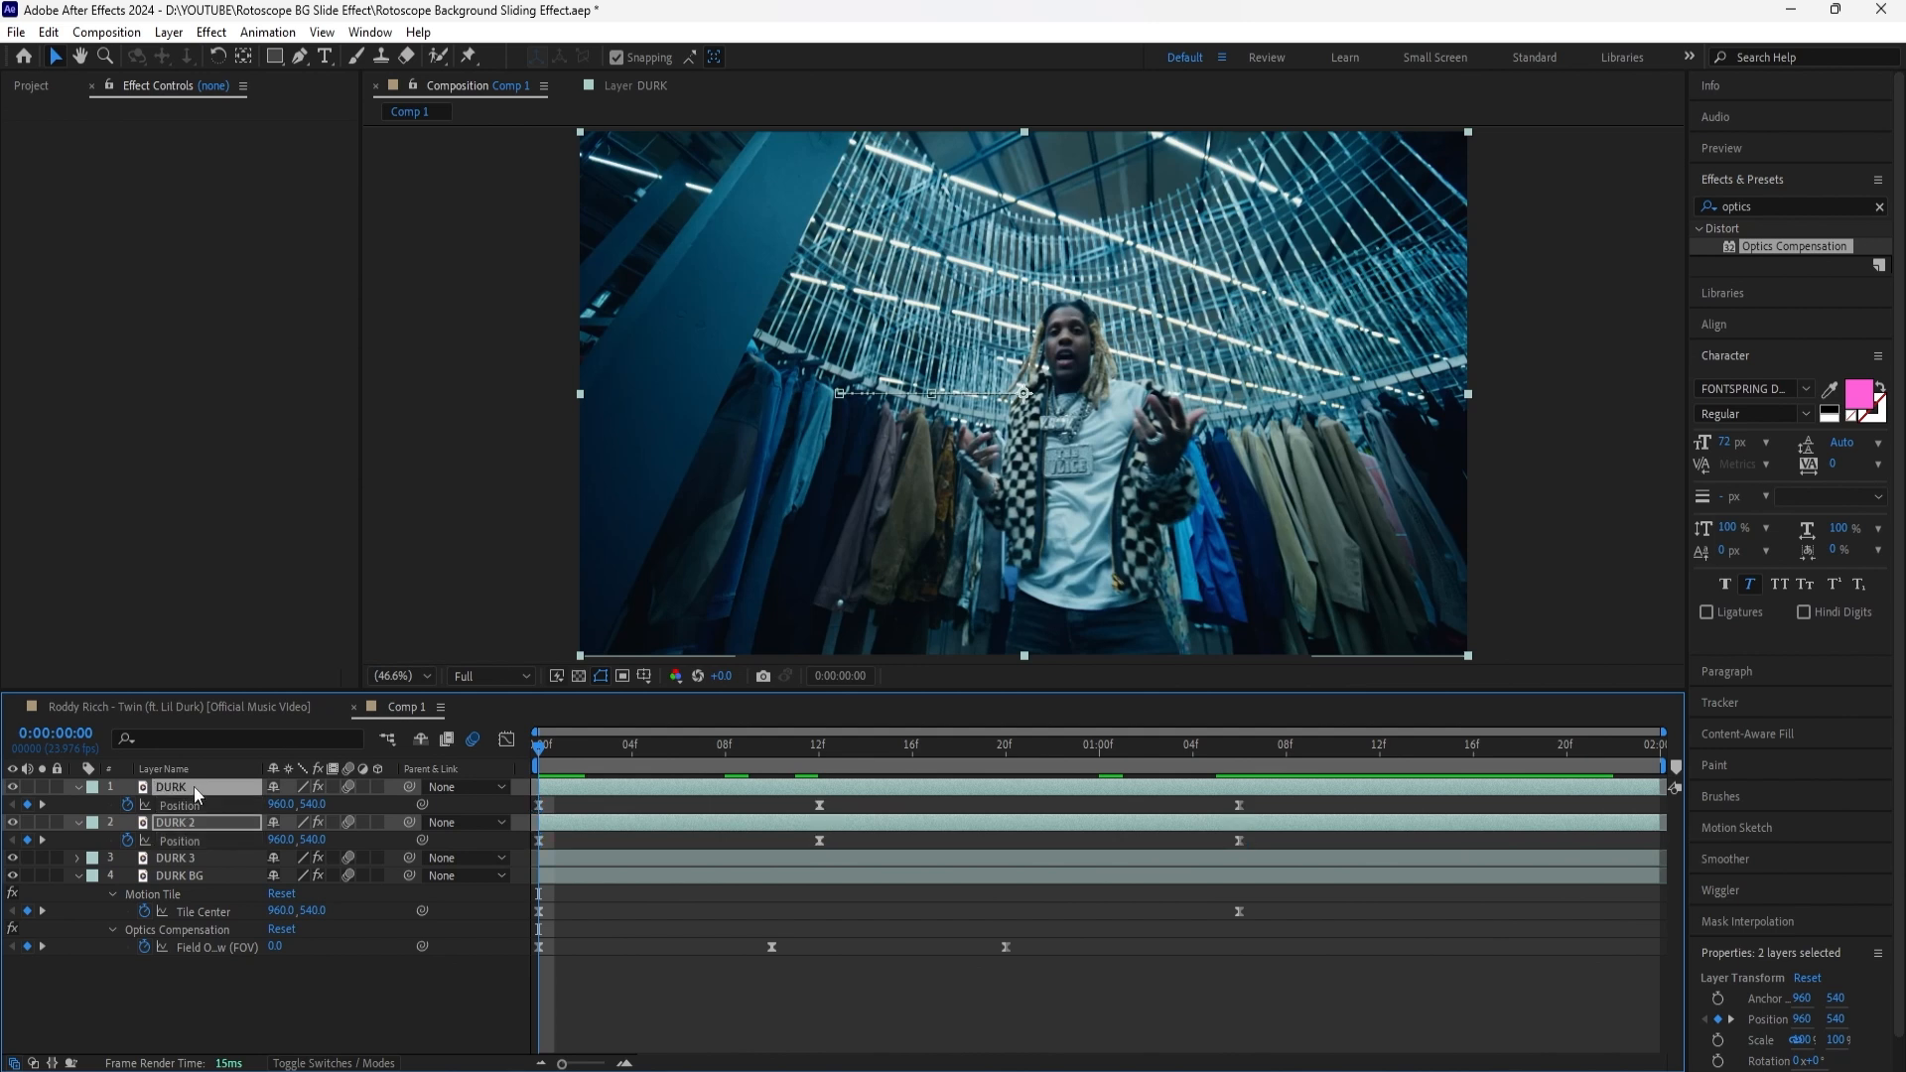
key(shift+F3)
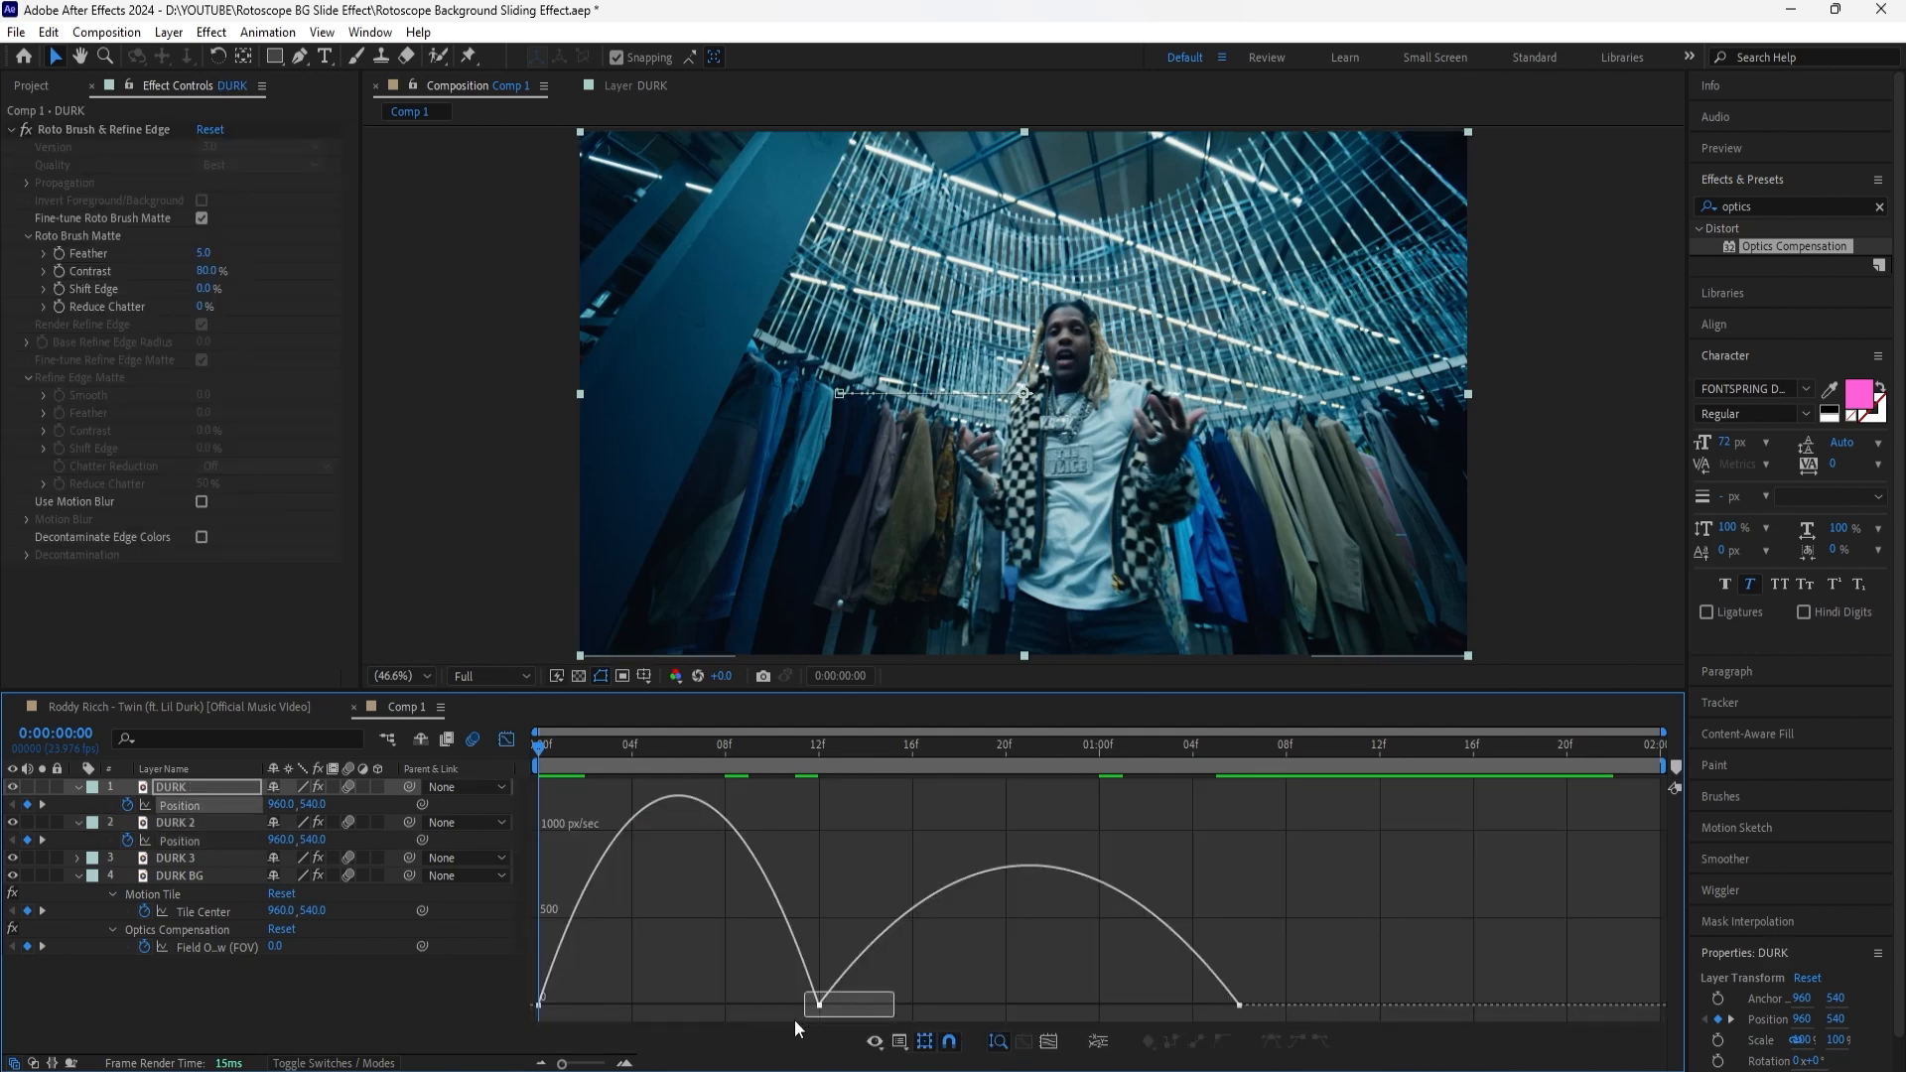
drag(772, 1005, 697, 1006)
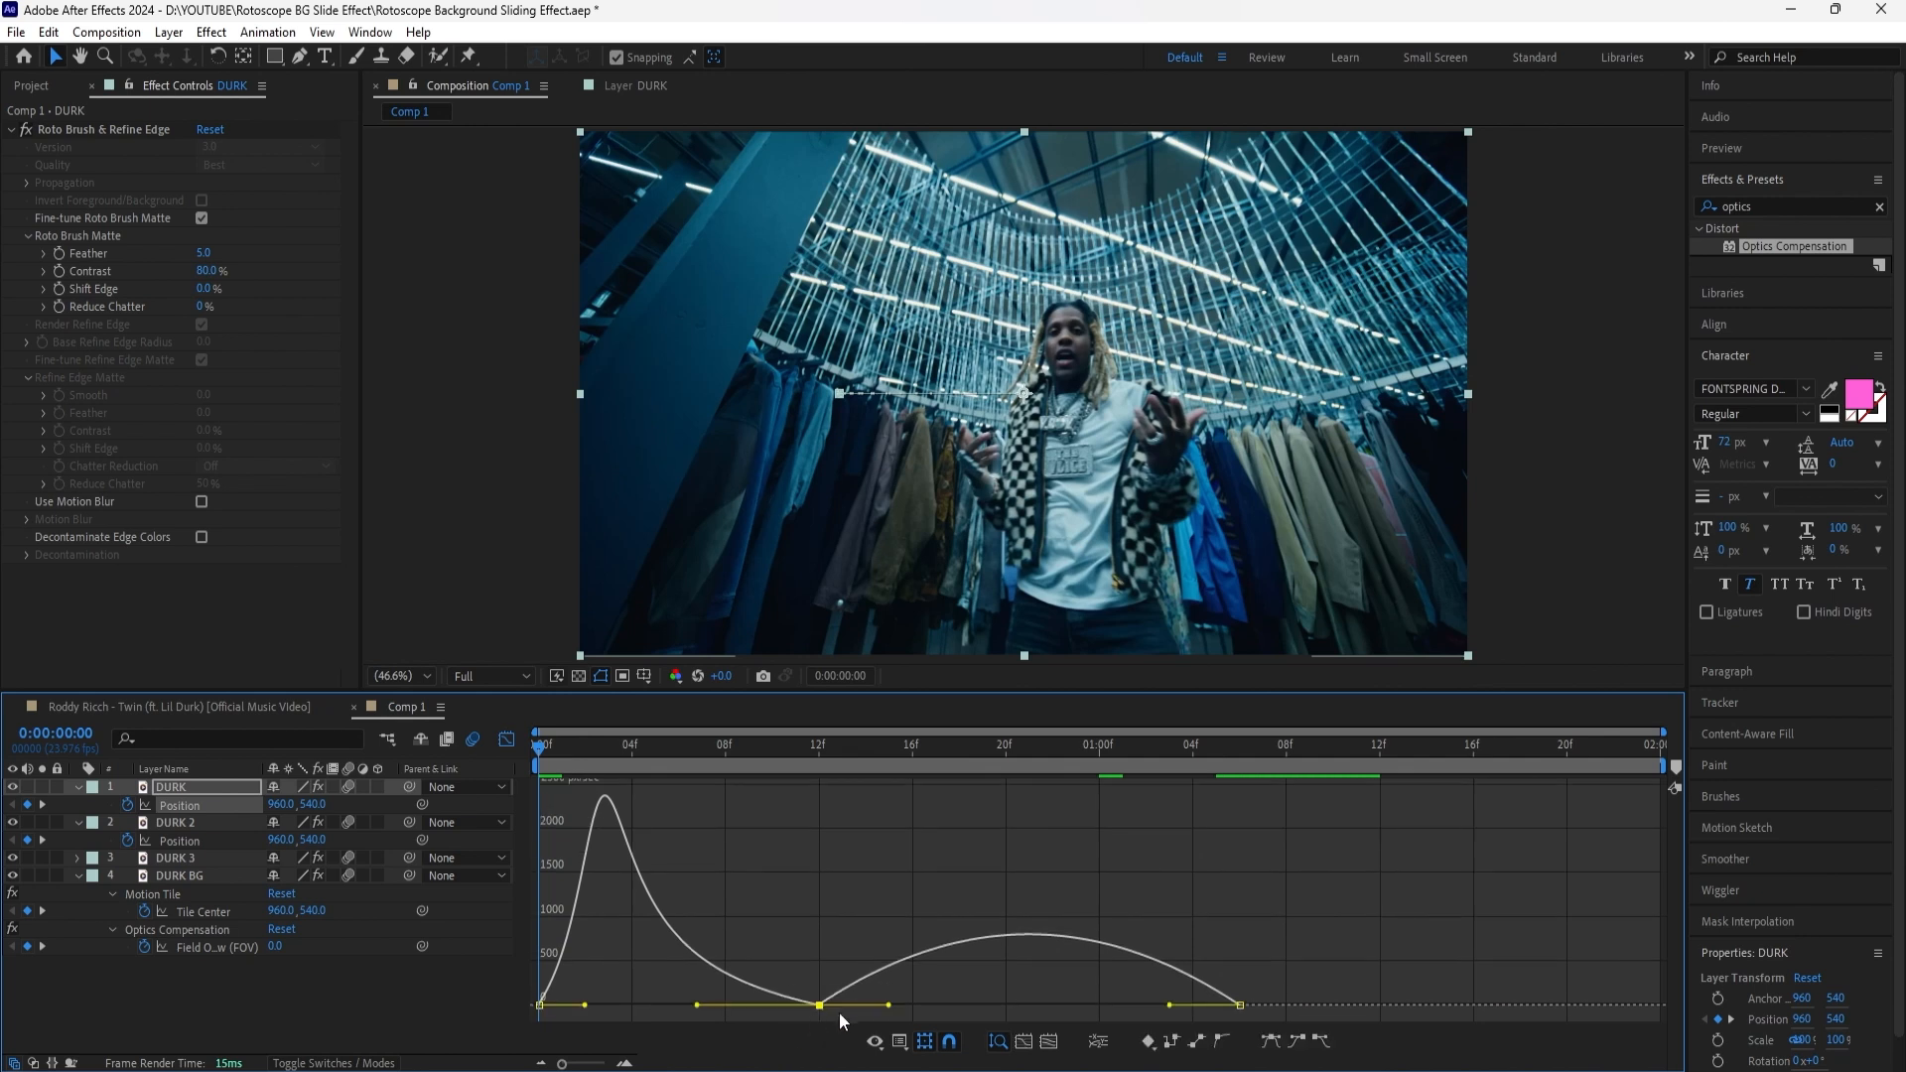
drag(888, 1006, 997, 1006)
click(506, 739)
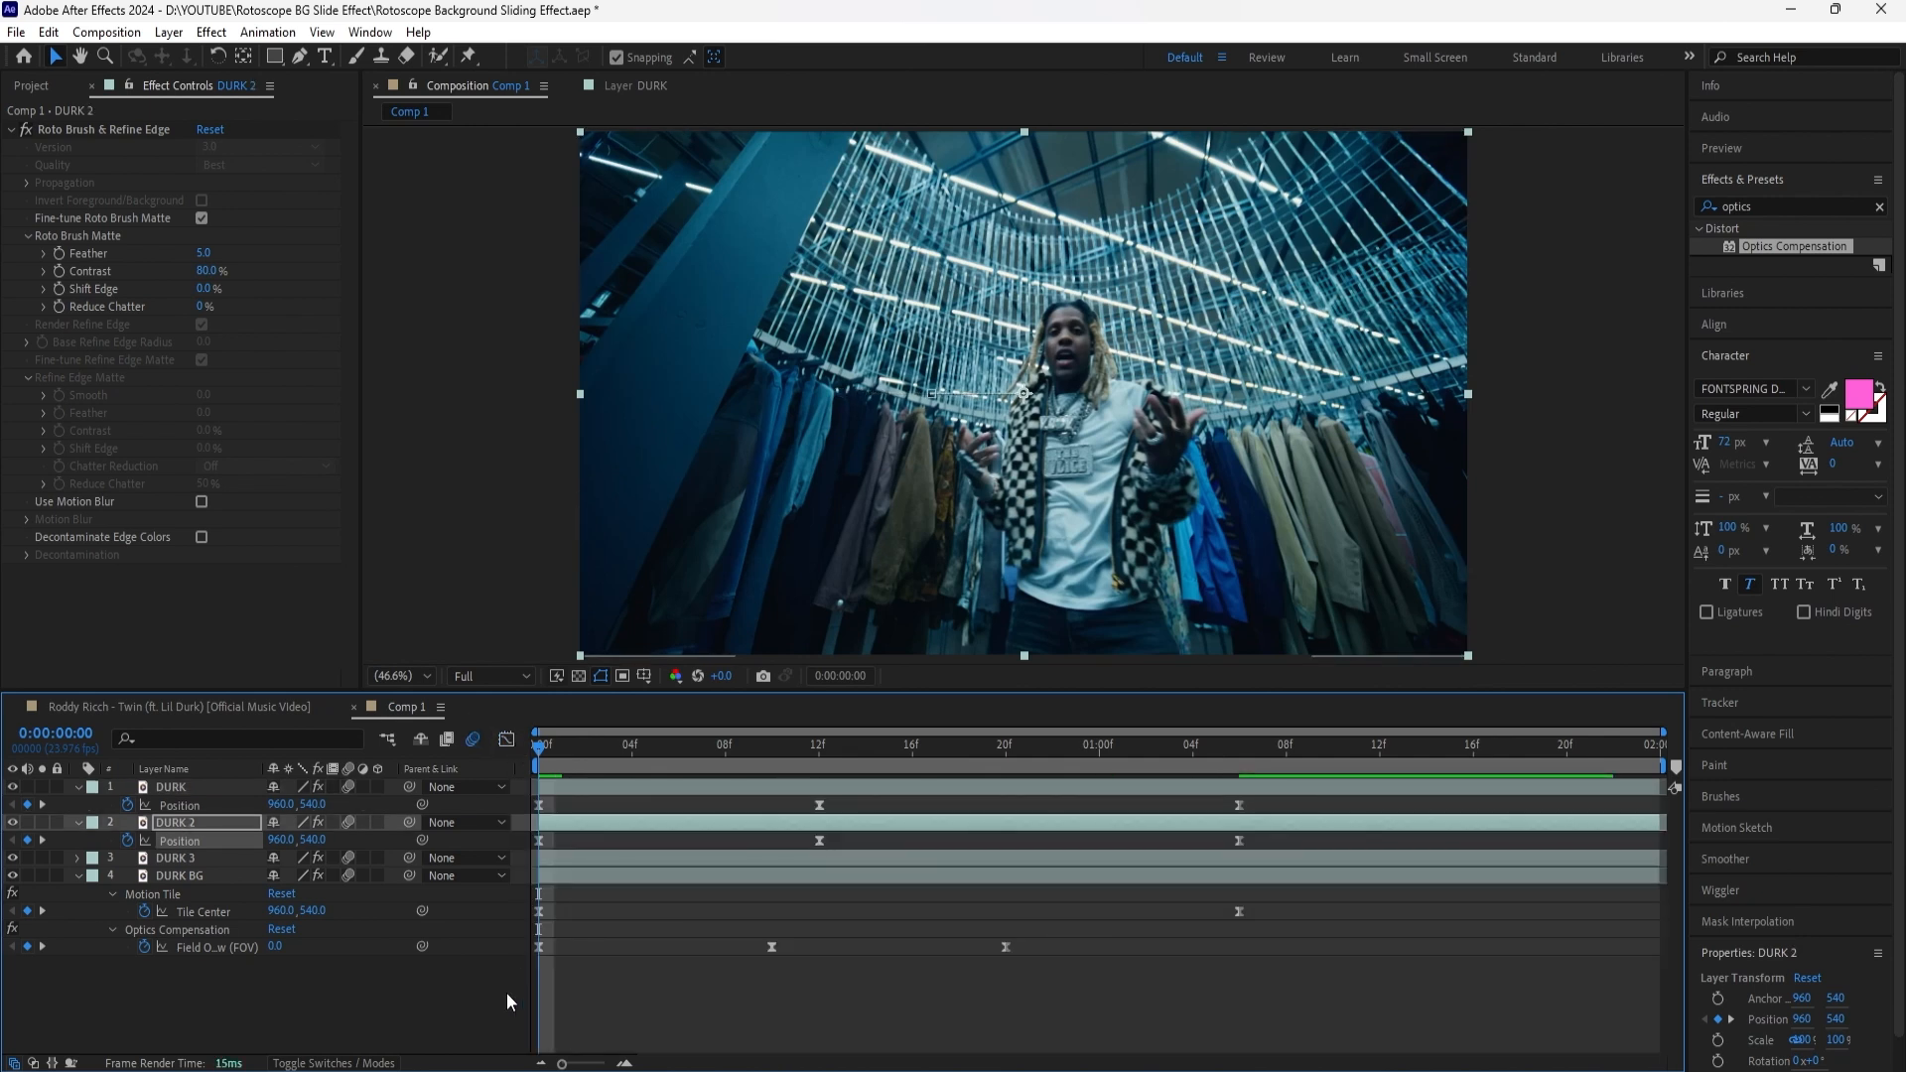
Step: Give DURK 2's Position speed curve the same early and late peaks around its 0:00:00:12 keyframe, and preview the composition
click(199, 839)
click(506, 739)
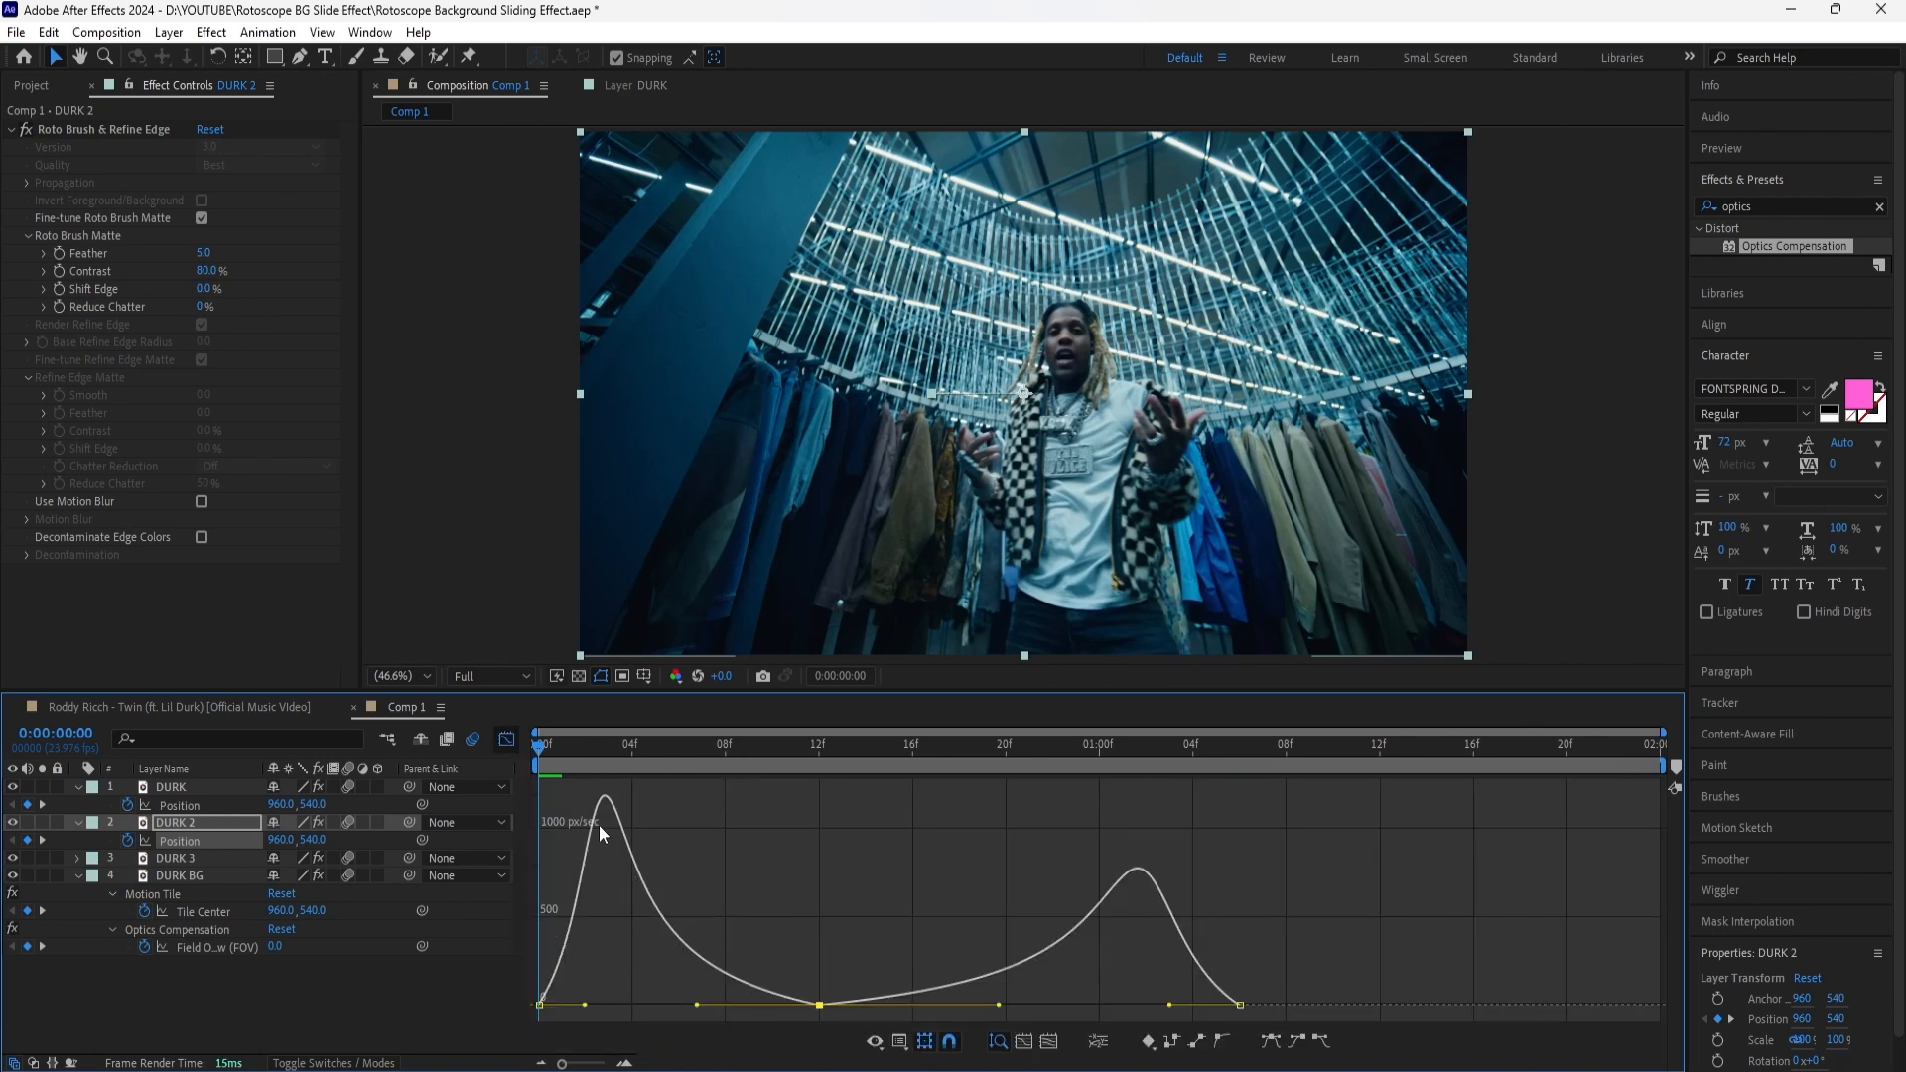
mouse_move(601, 807)
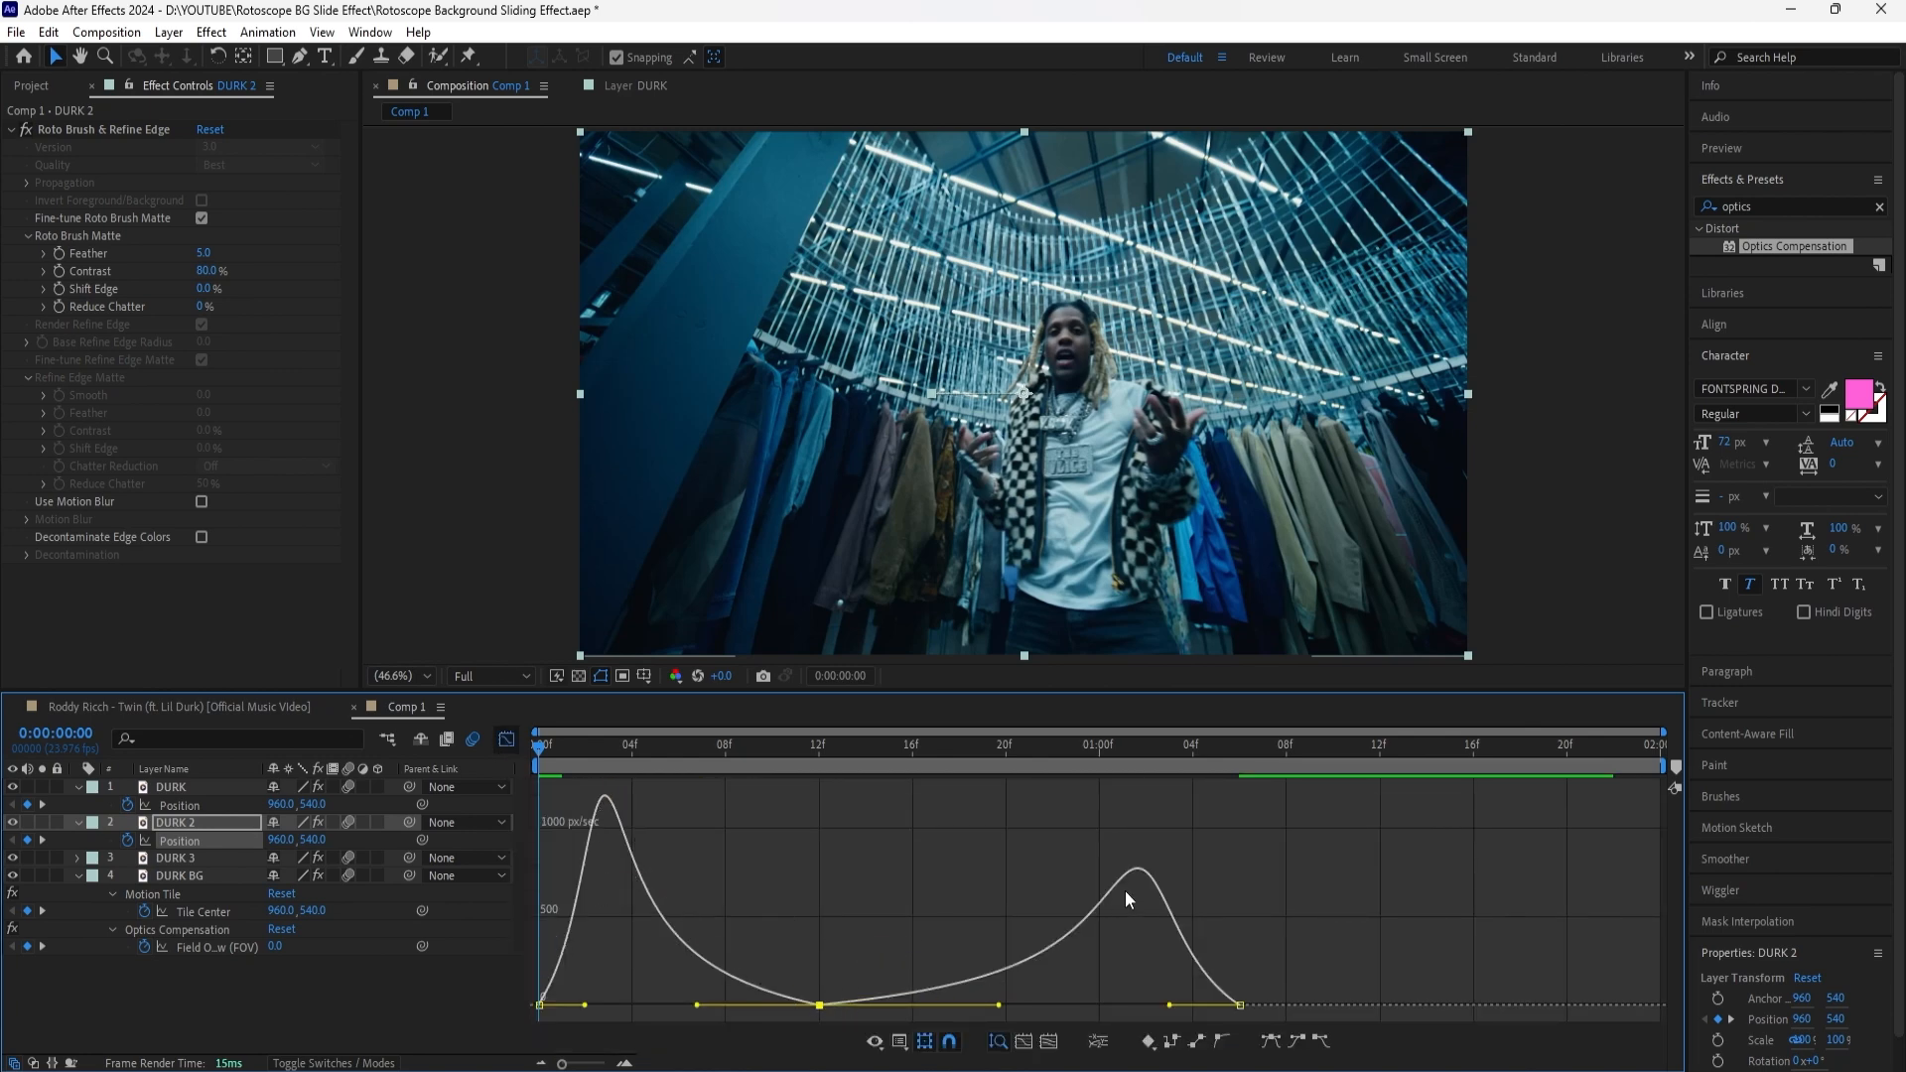
click(506, 739)
key(space)
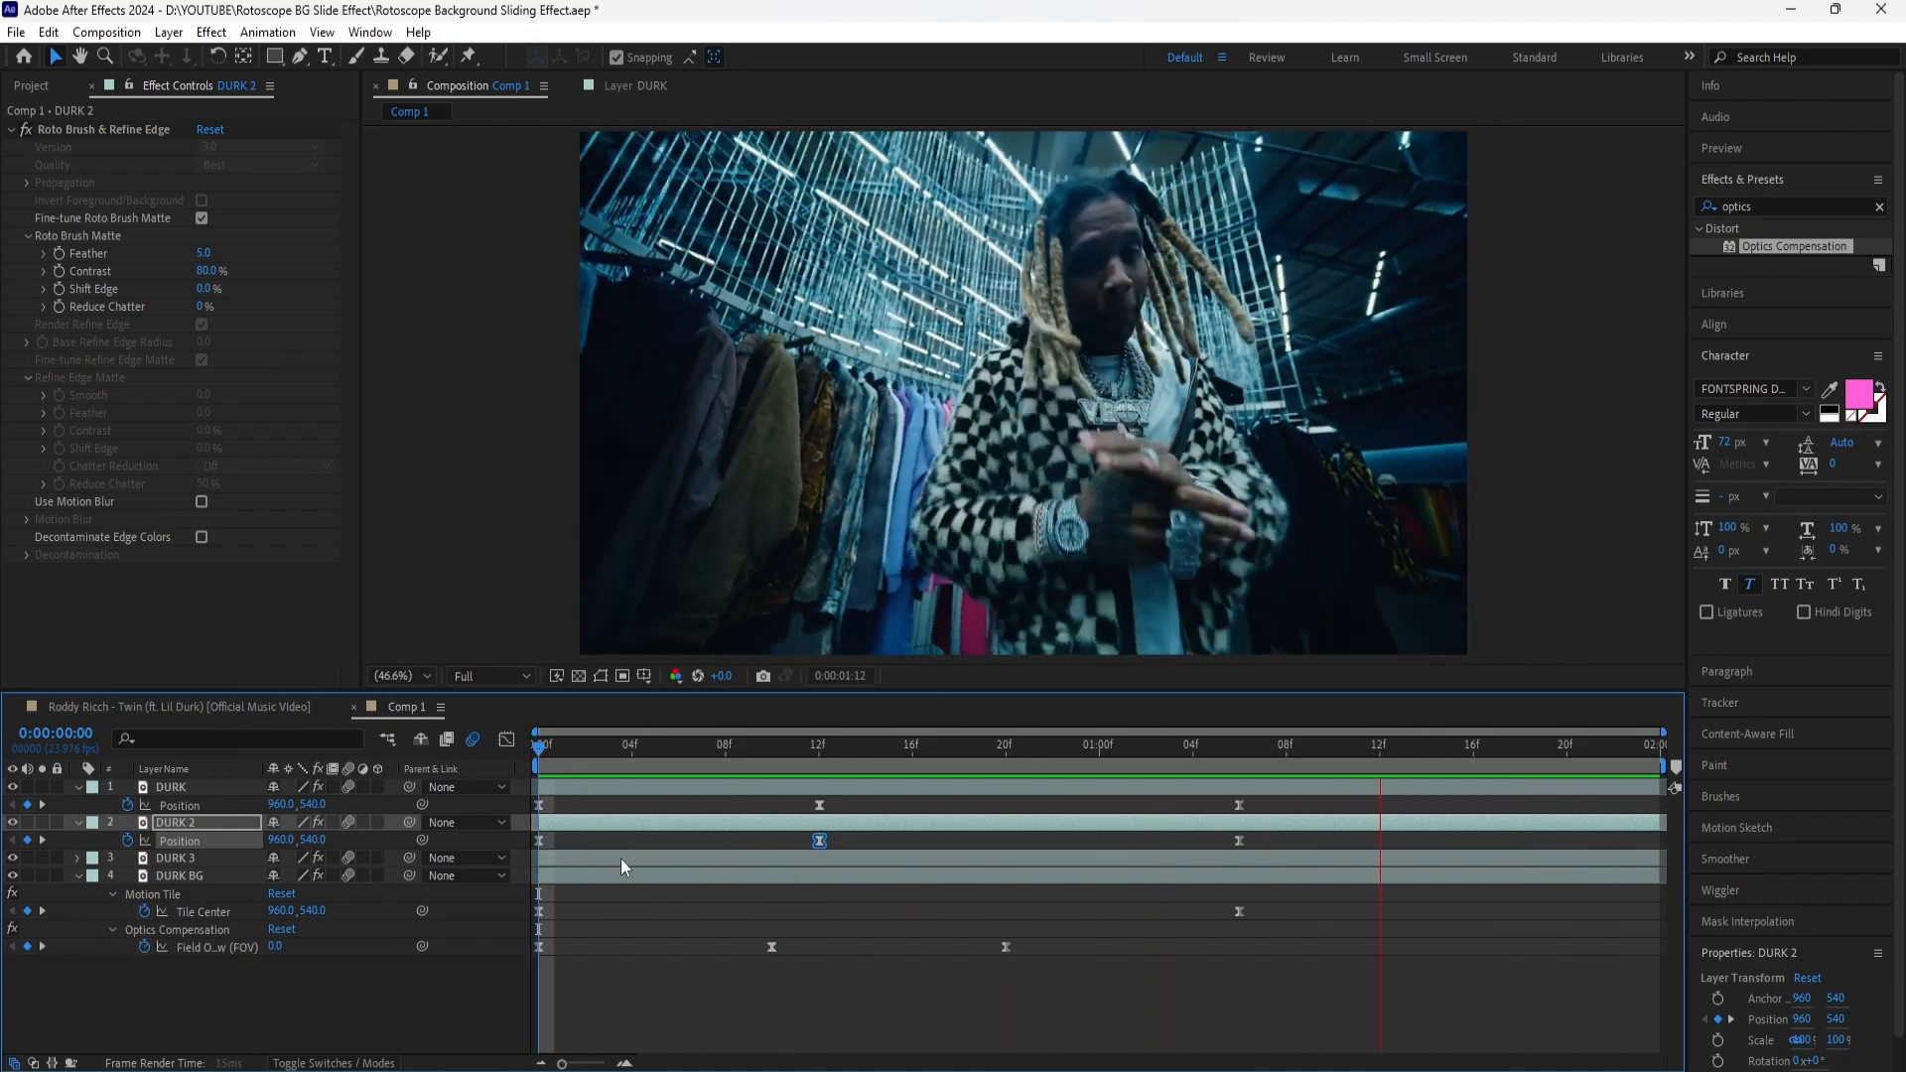
Step: Play back and scrub the composition from the start to examine the subject layers' slide against the distorted background
key(space)
key(Home)
key(space)
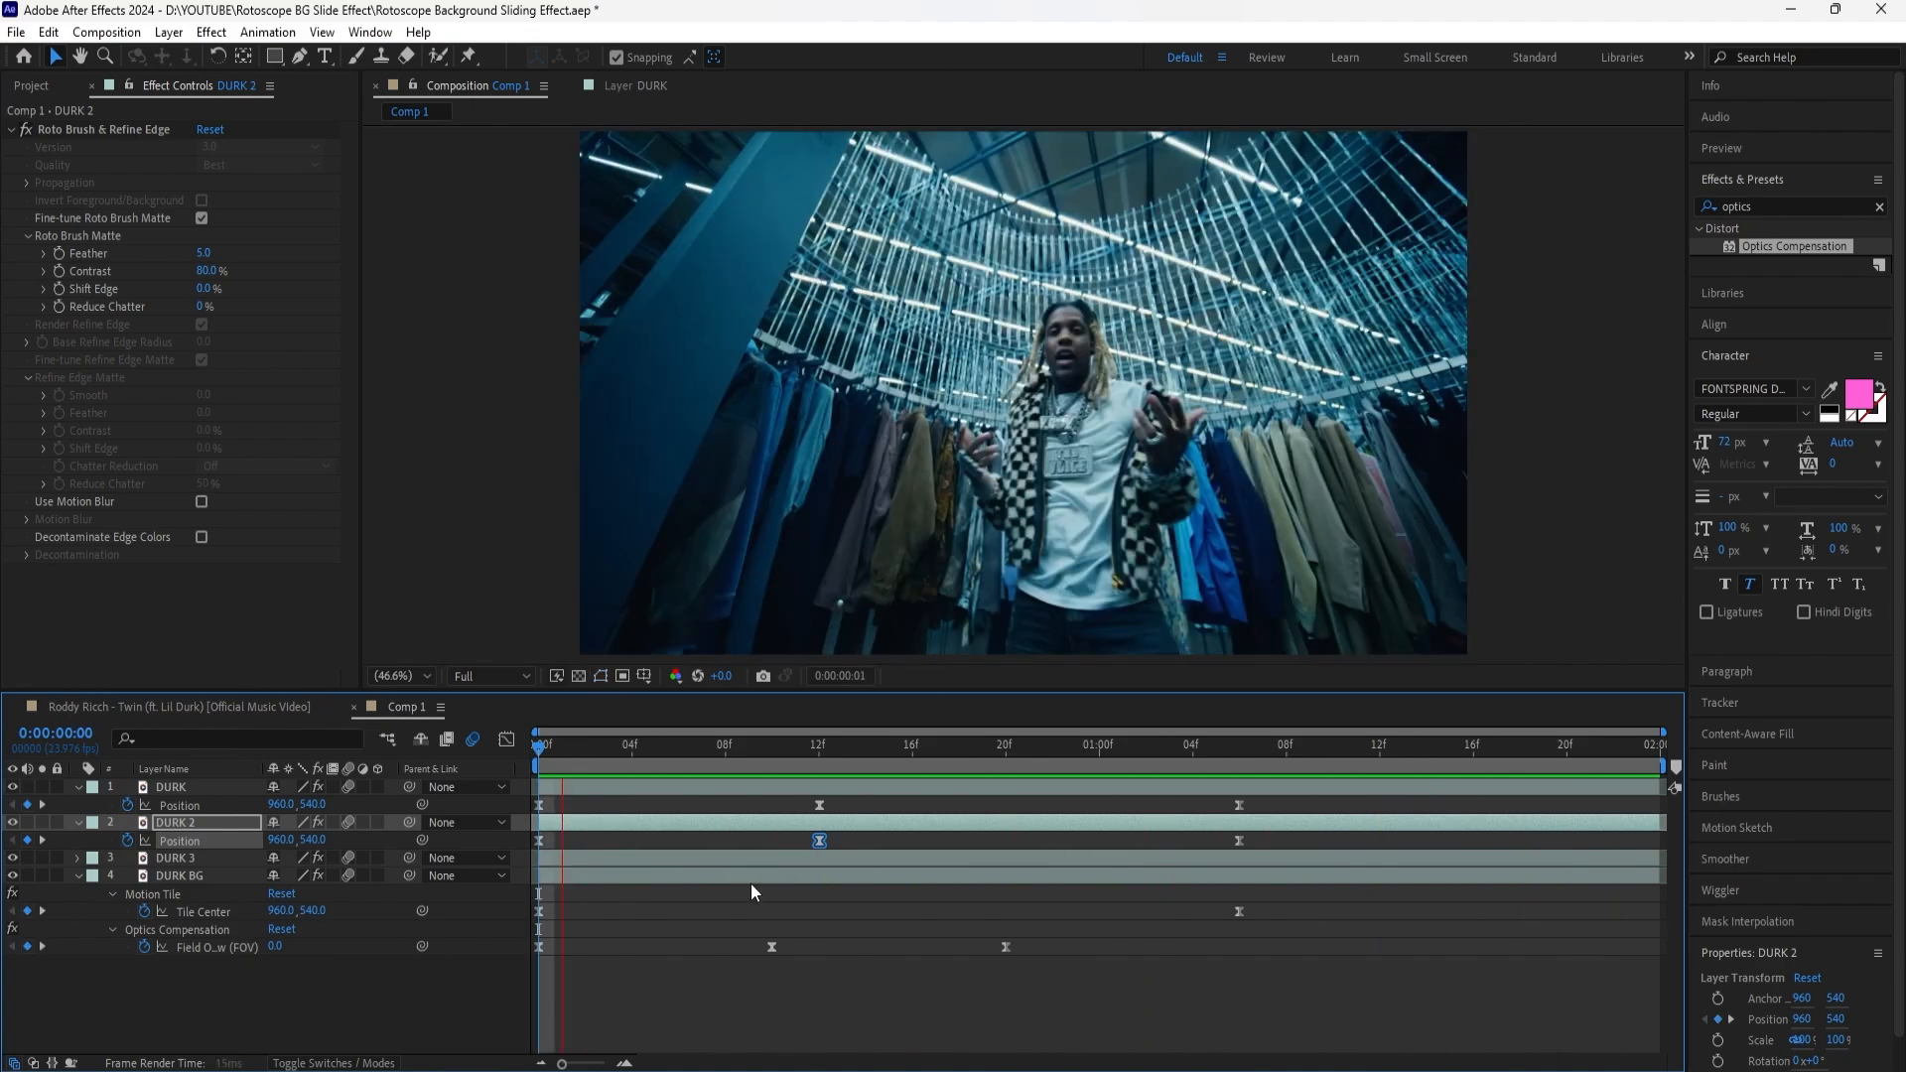
key(space)
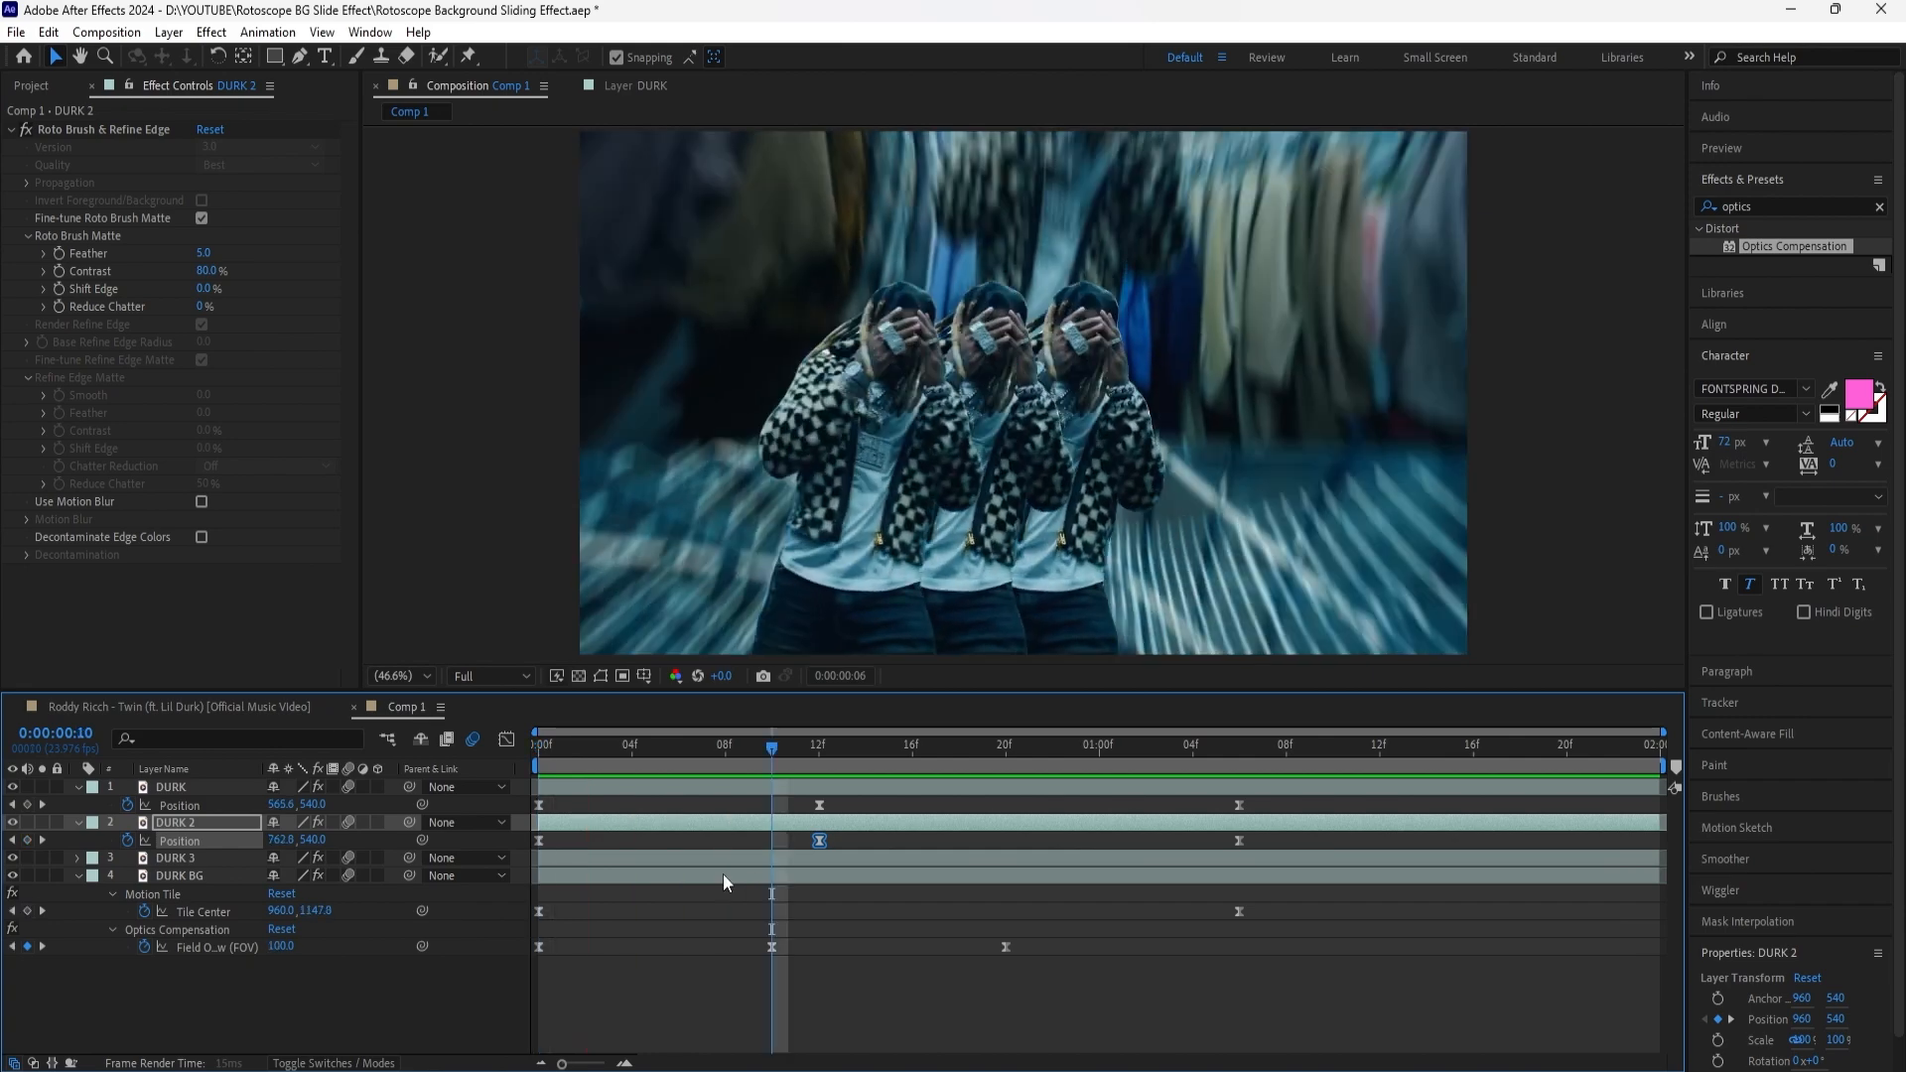
drag(771, 752, 526, 865)
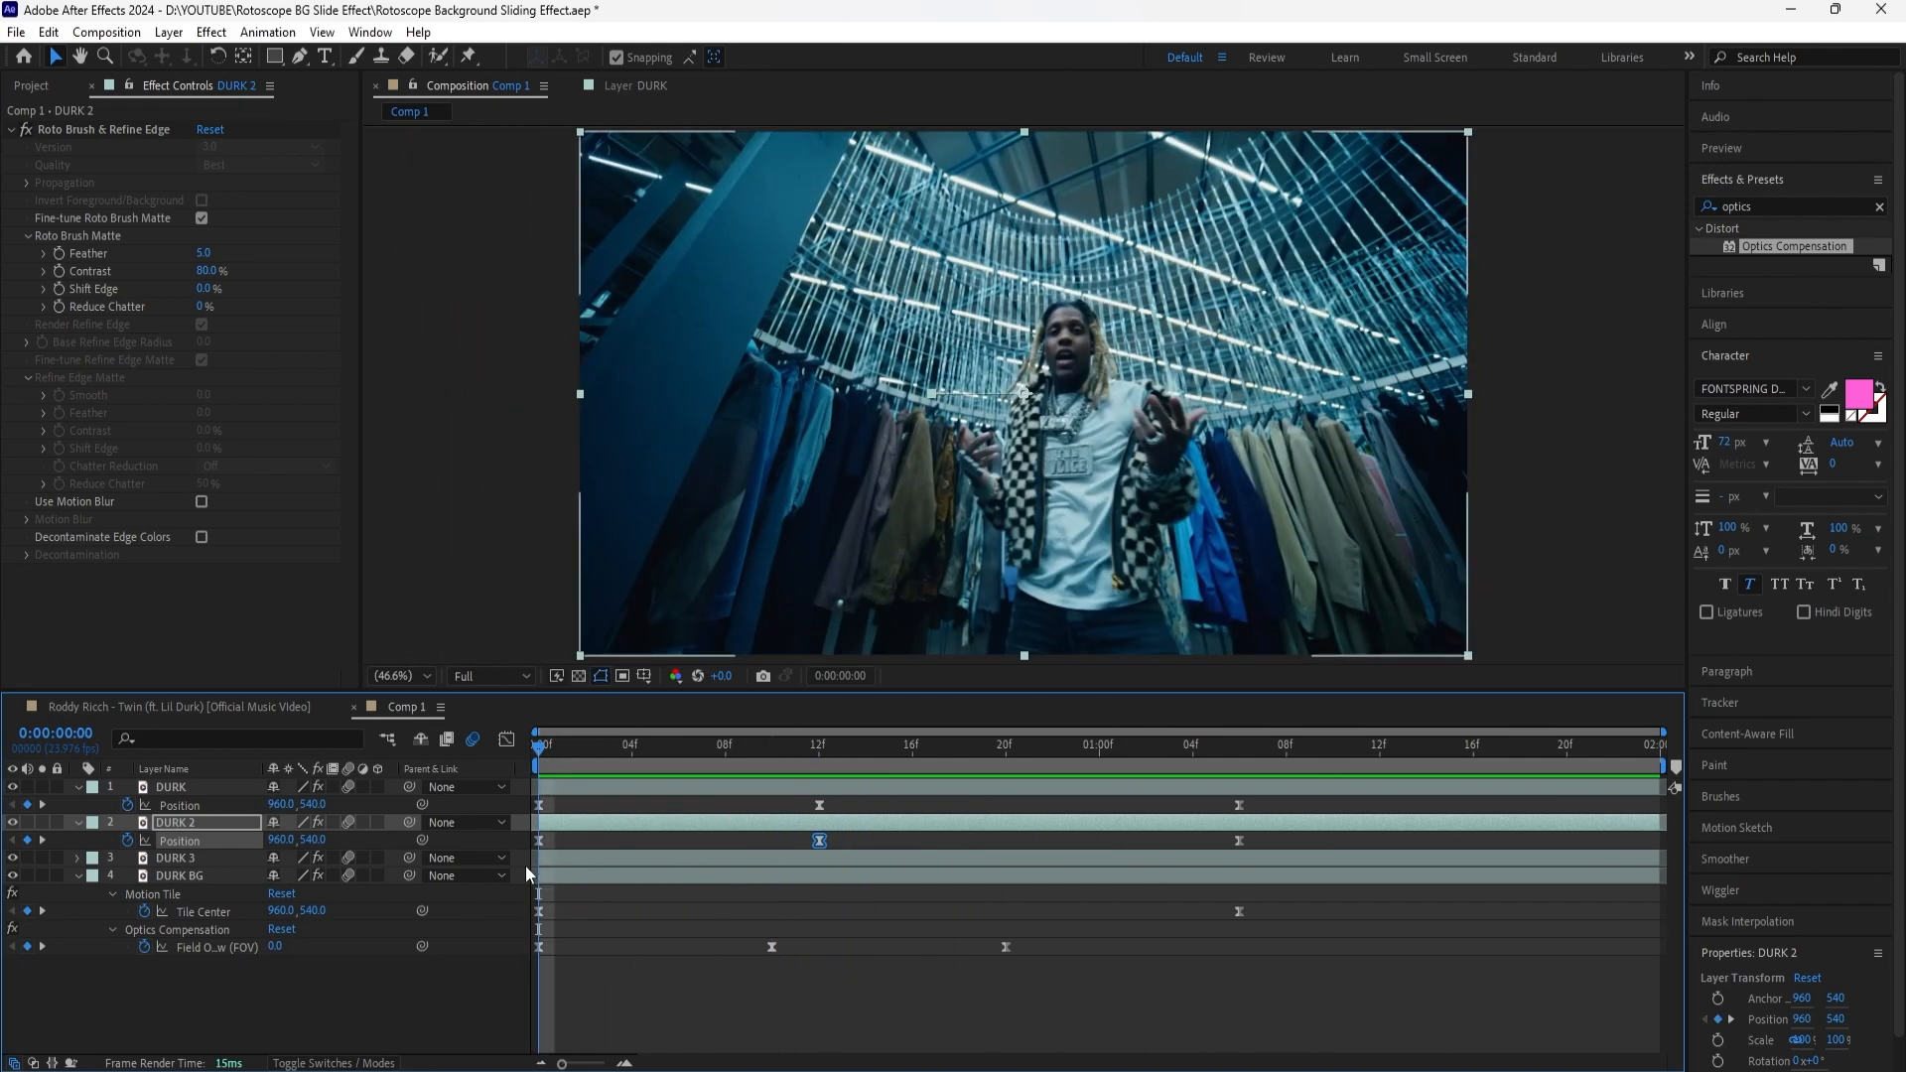
key(space)
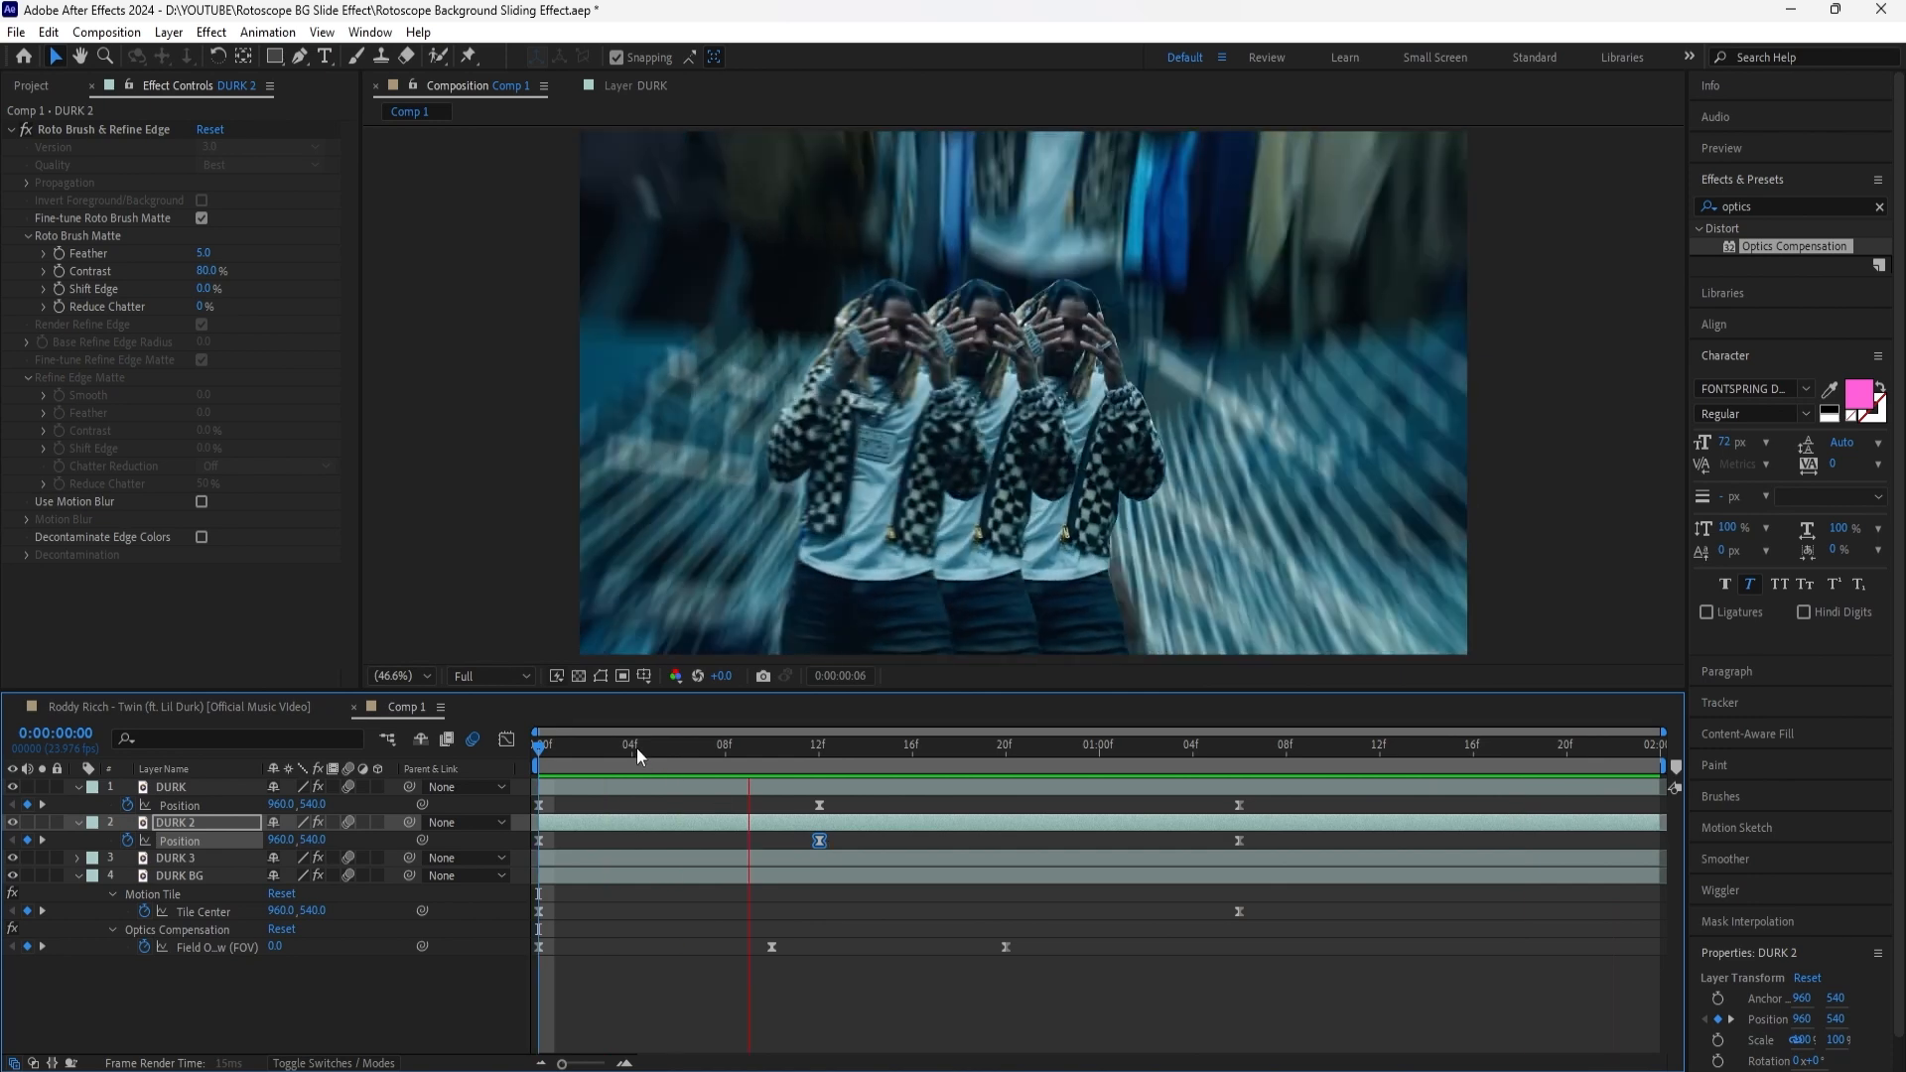
key(space)
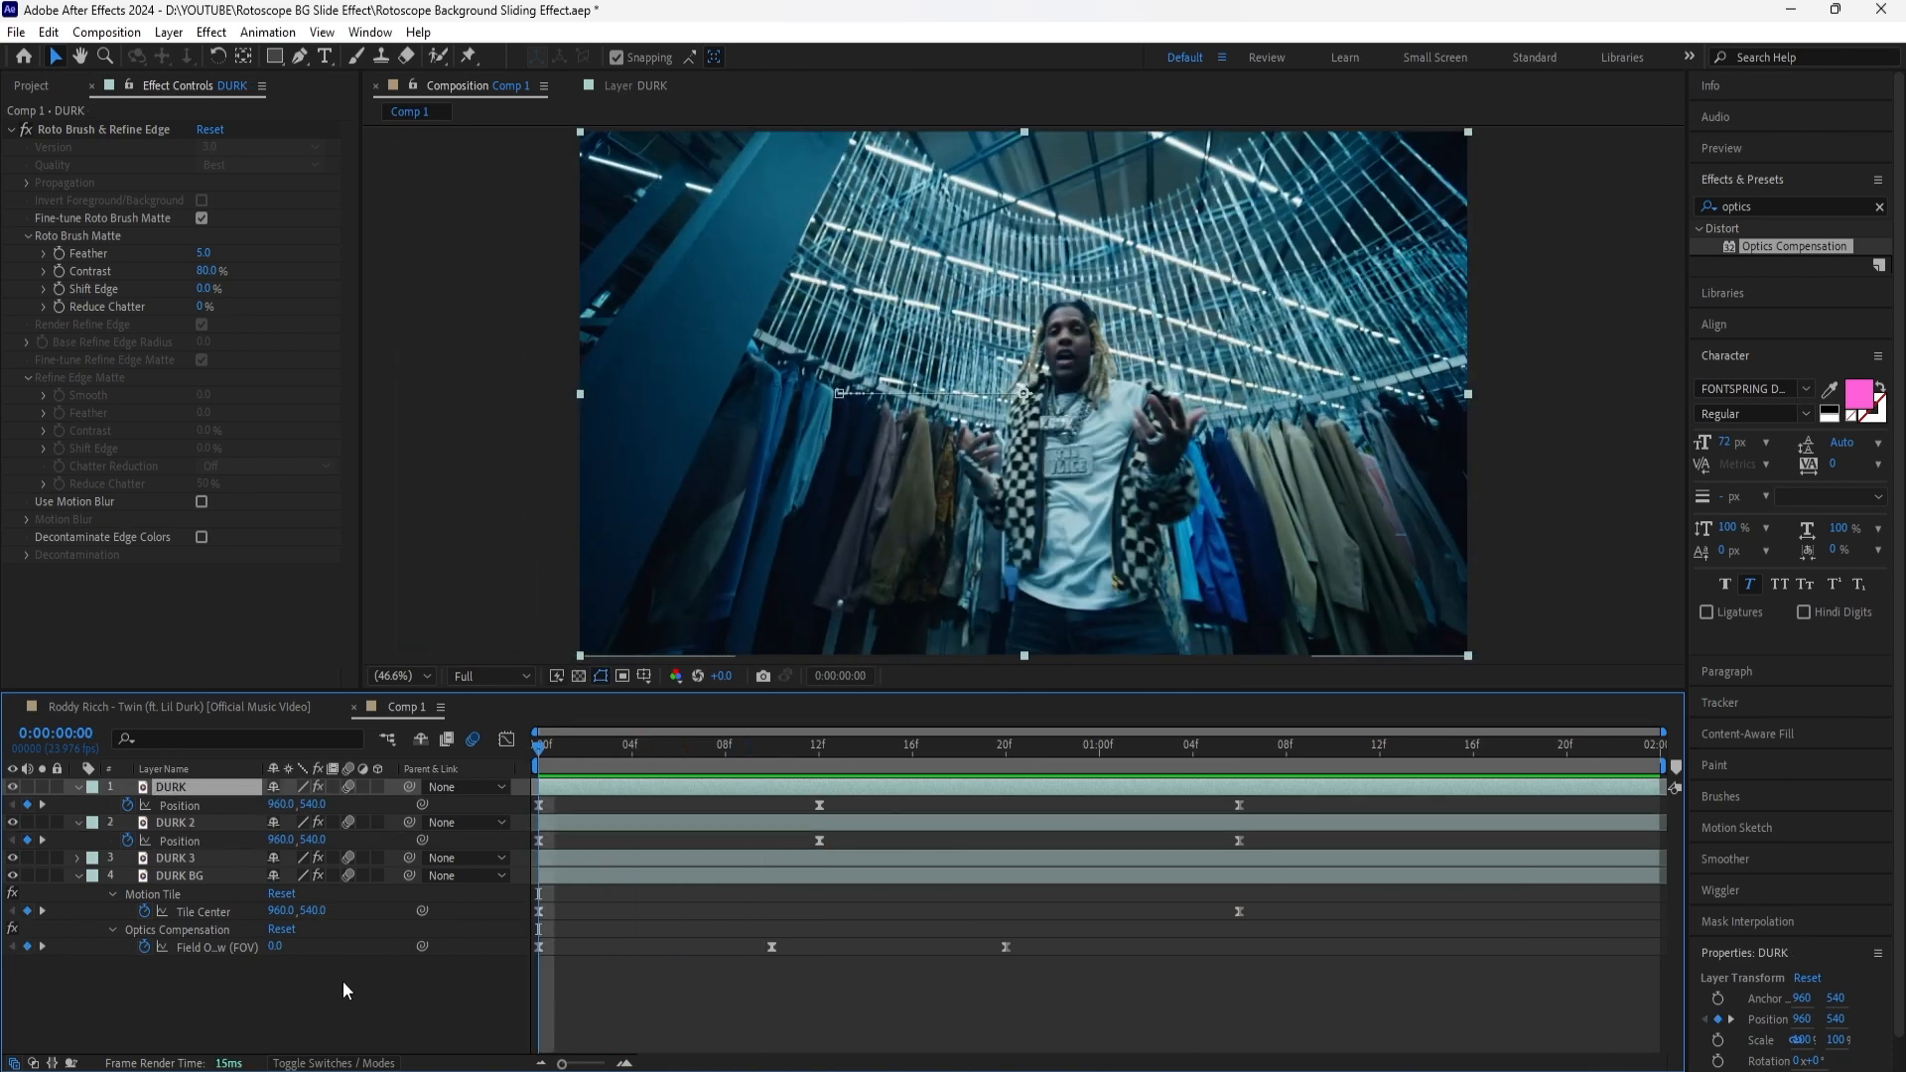
Step: Add an adjustment layer above all layers and apply the Distort Transform effect to it
right_click(290, 995)
click(745, 753)
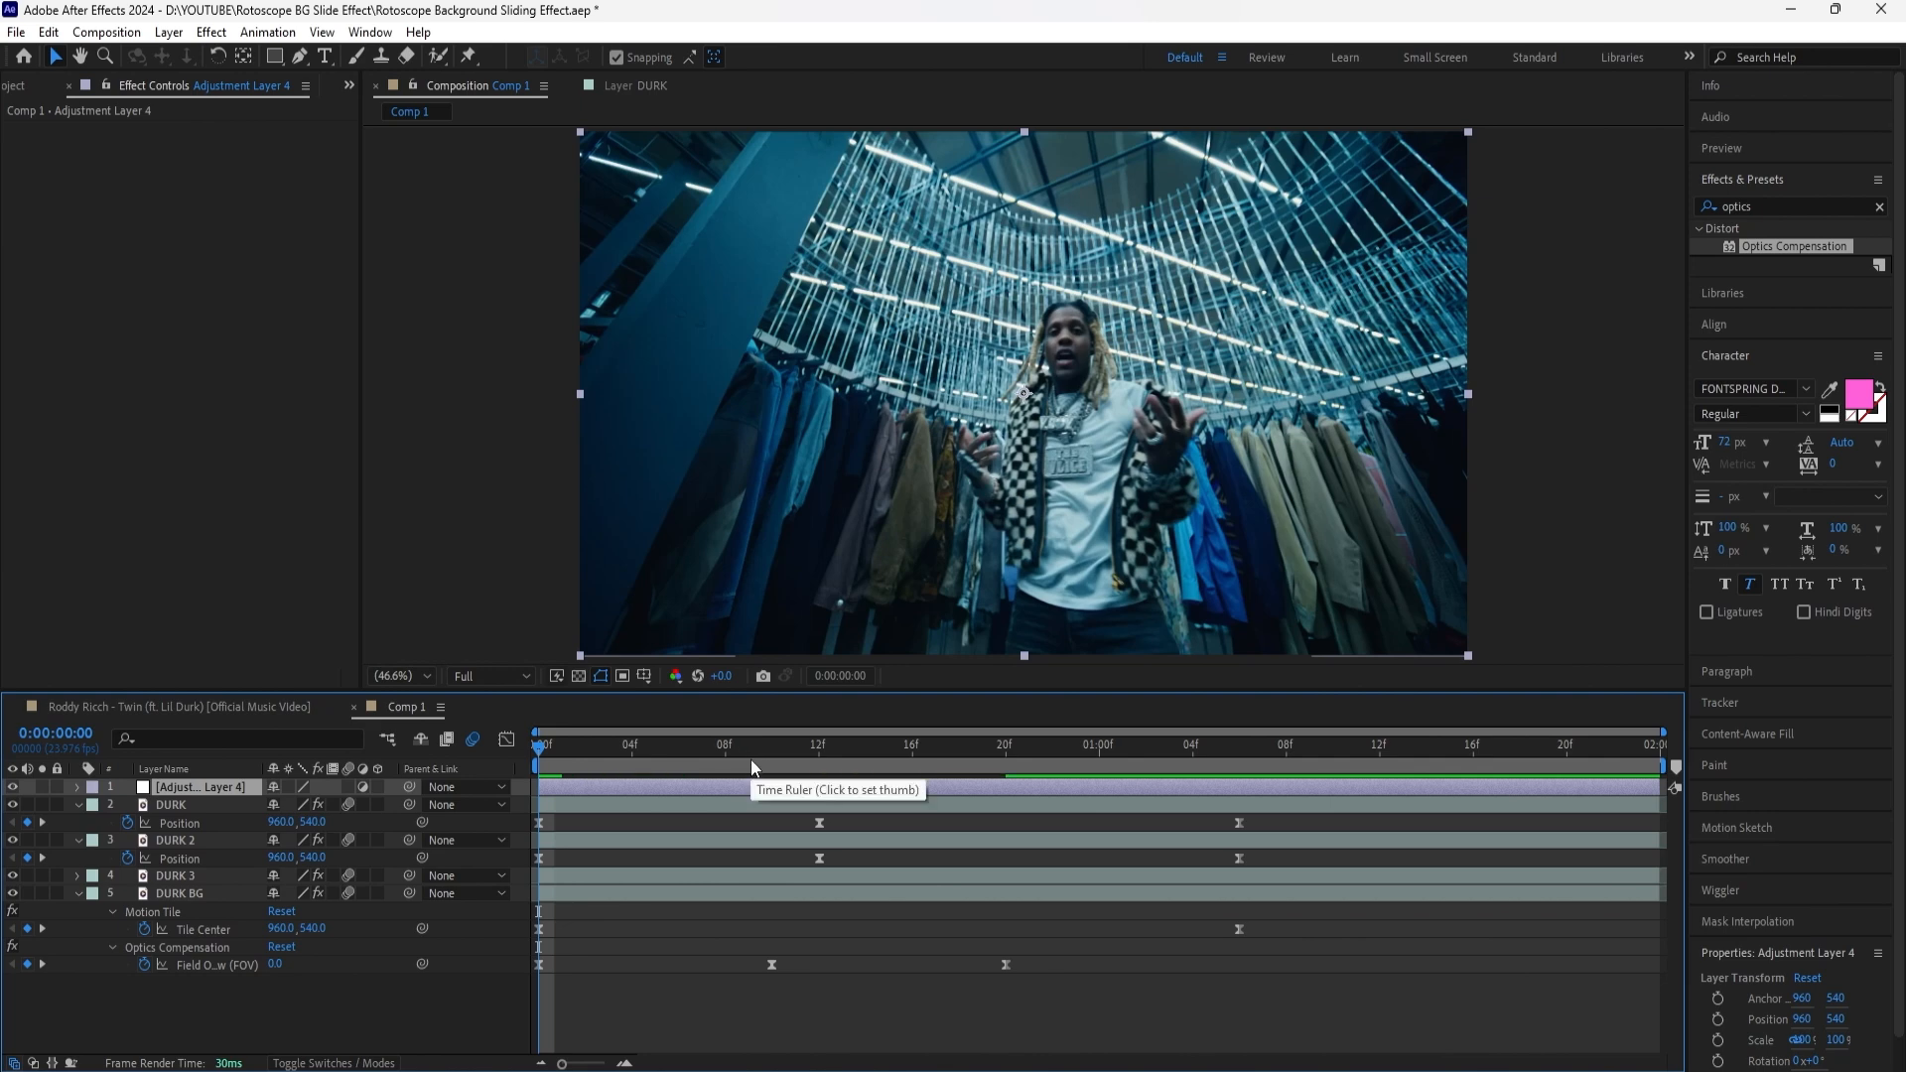
click(1878, 206)
text(transform)
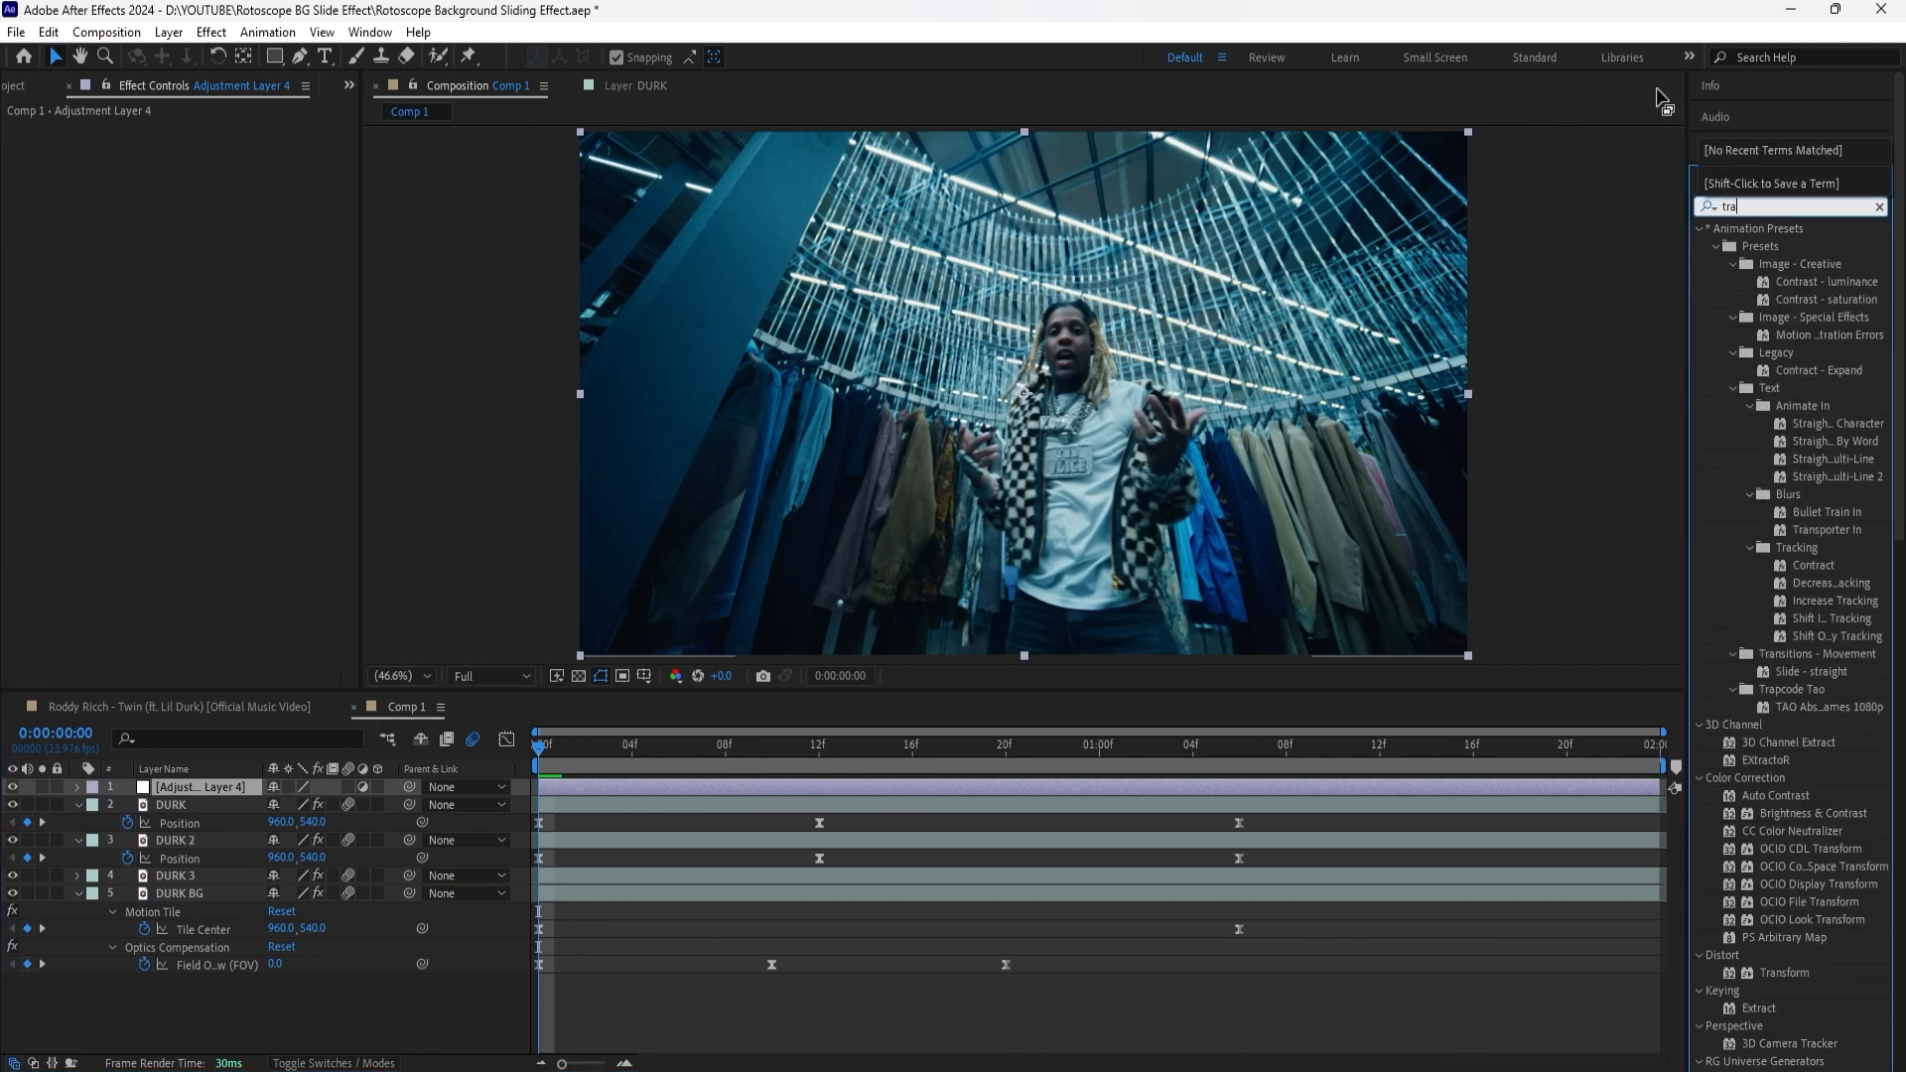
double_click(1784, 352)
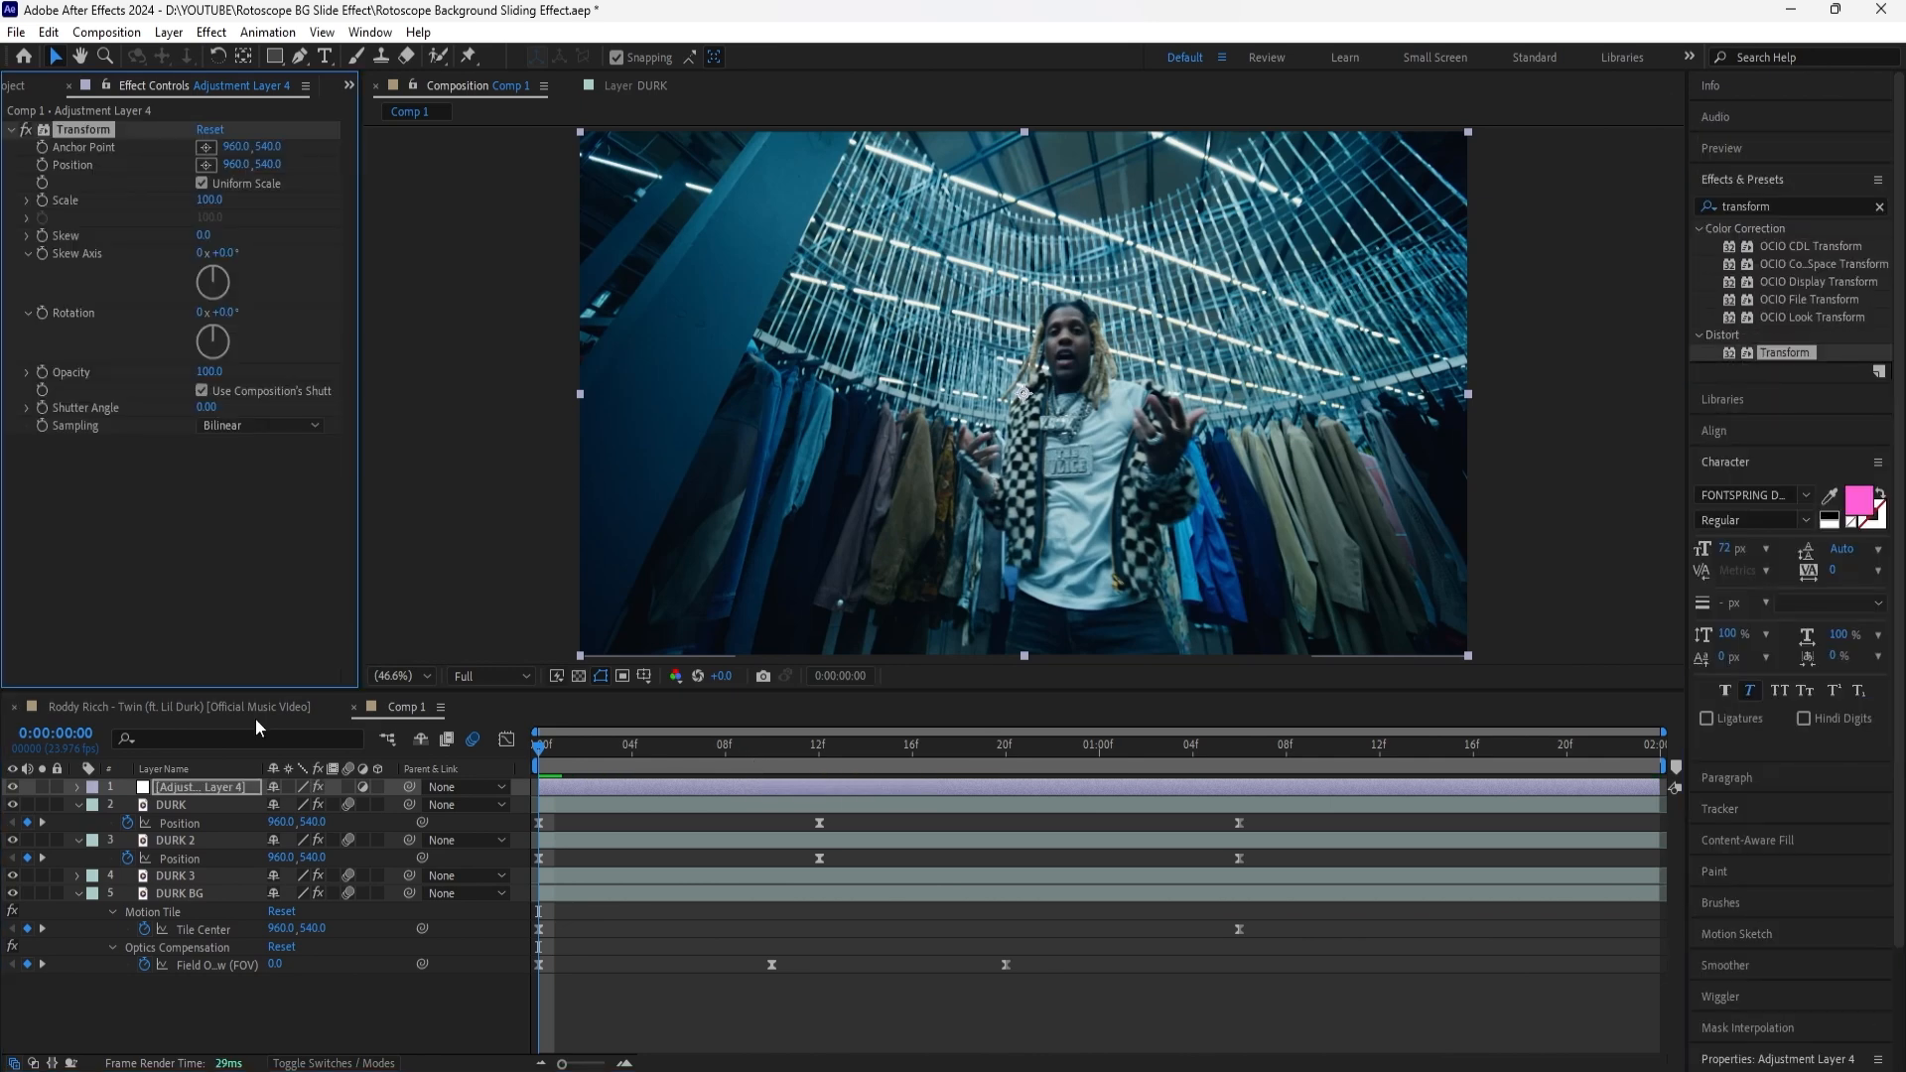
Step: Keyframe the adjustment layer's Transform Scale at 100 at 0:00:00:00 and 150 at 0:00:00:12
key(e)
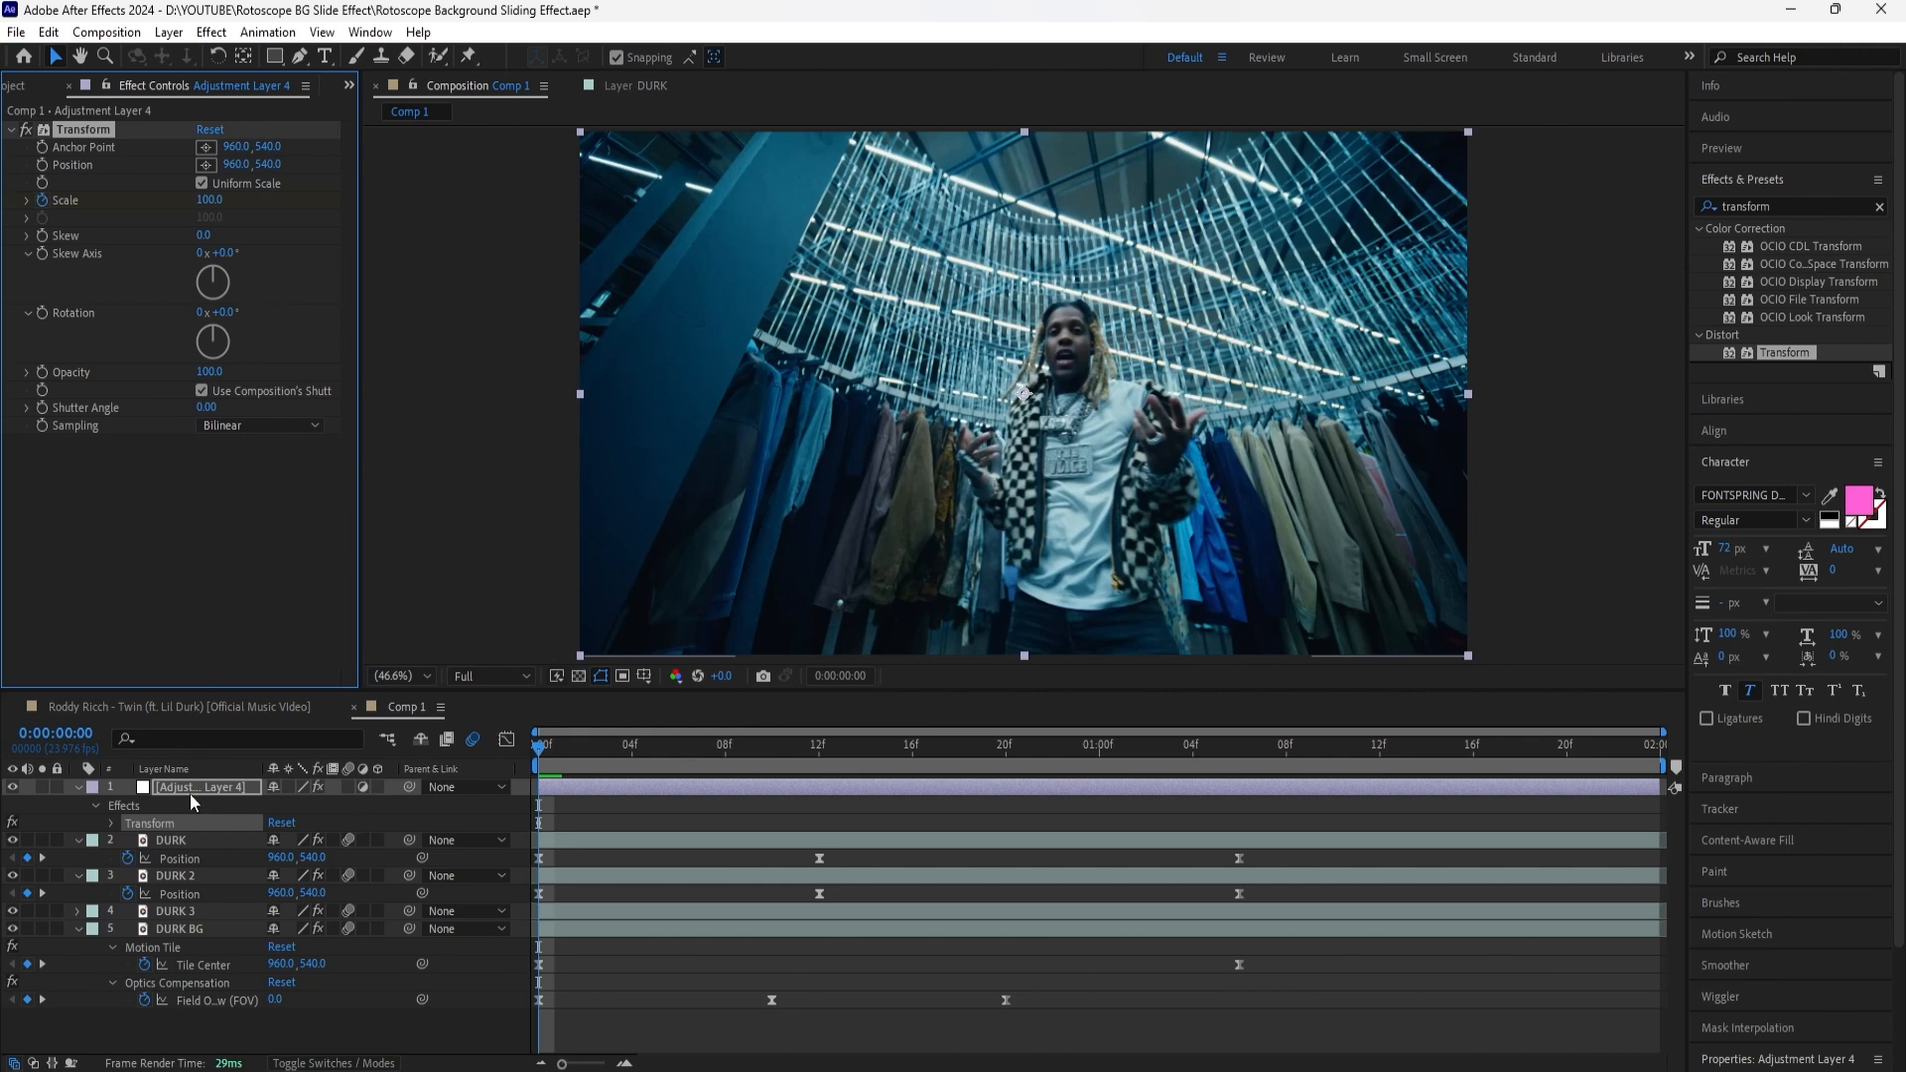
click(195, 788)
key(u)
drag(541, 748, 812, 770)
click(214, 202)
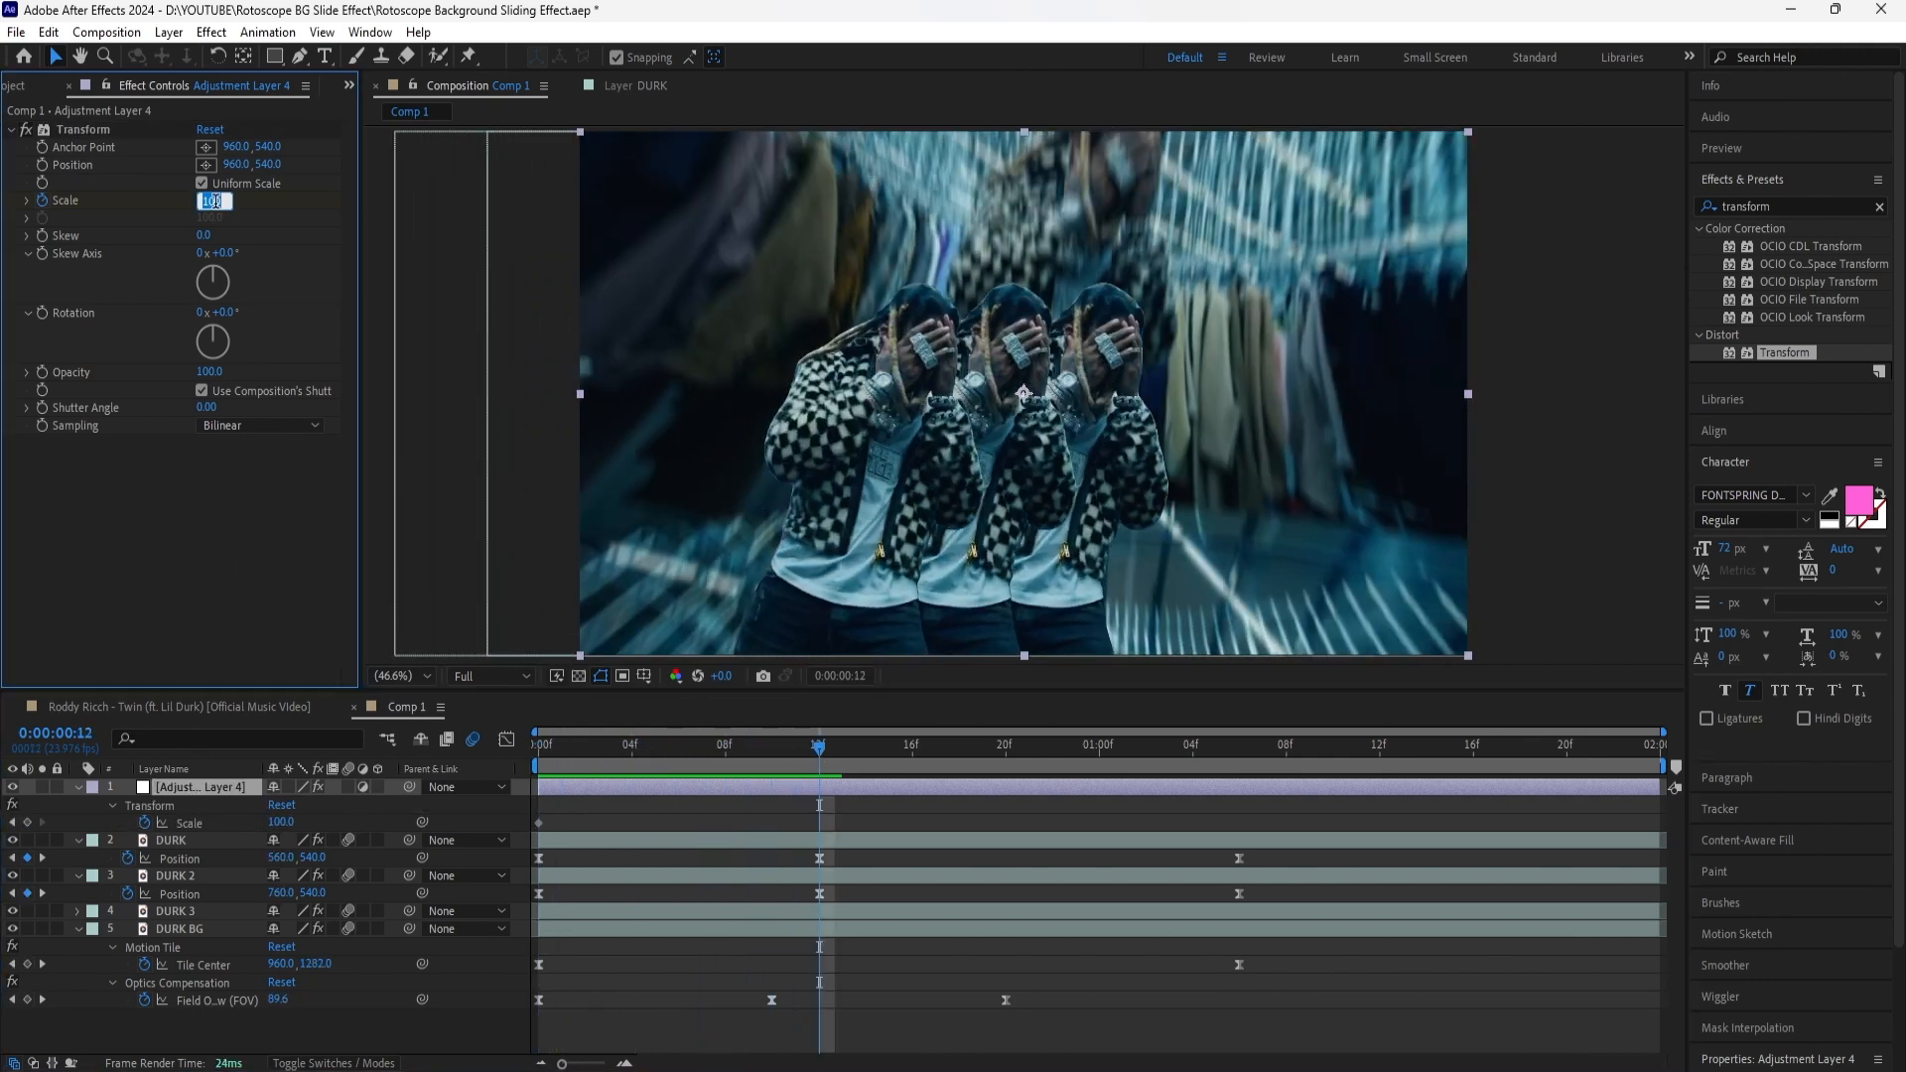
key(Return)
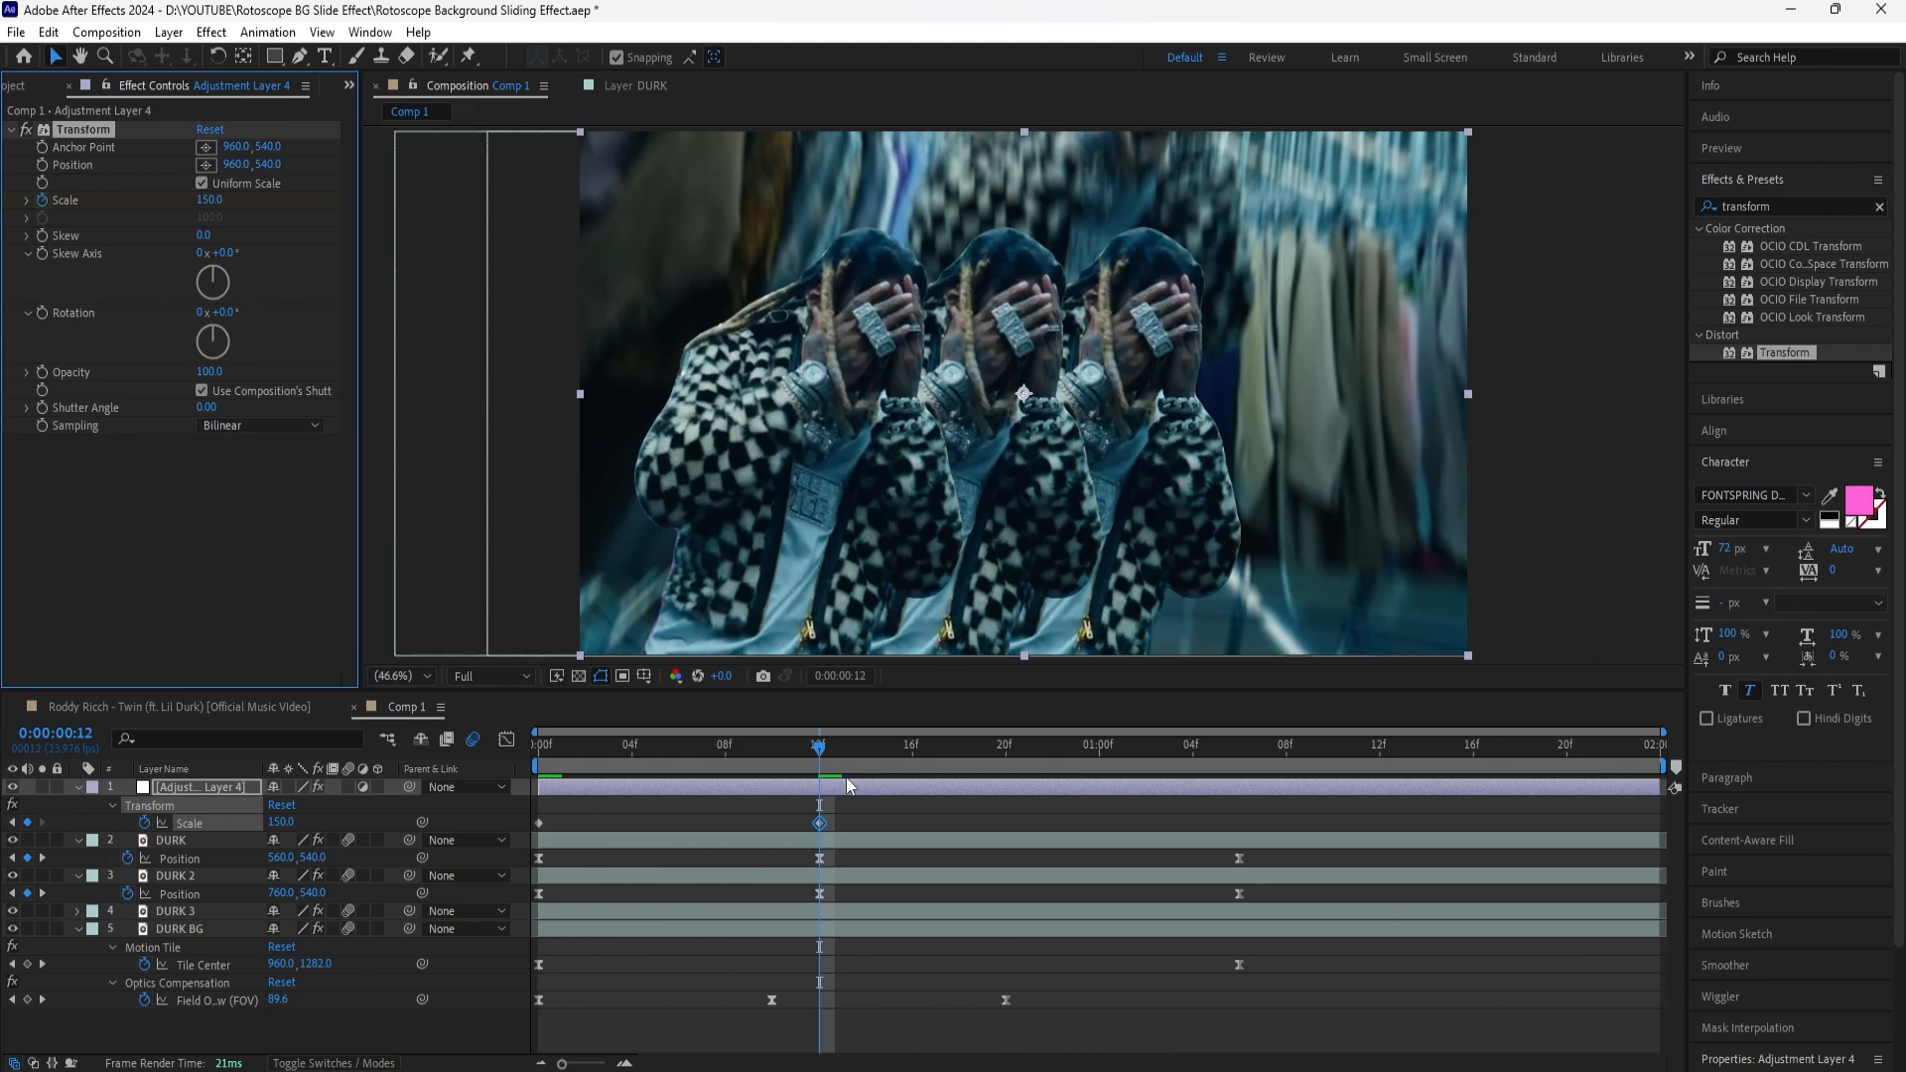
Step: Set the adjustment layer's Transform Scale back to 100 at 0:00:01:06
drag(846, 777, 1242, 795)
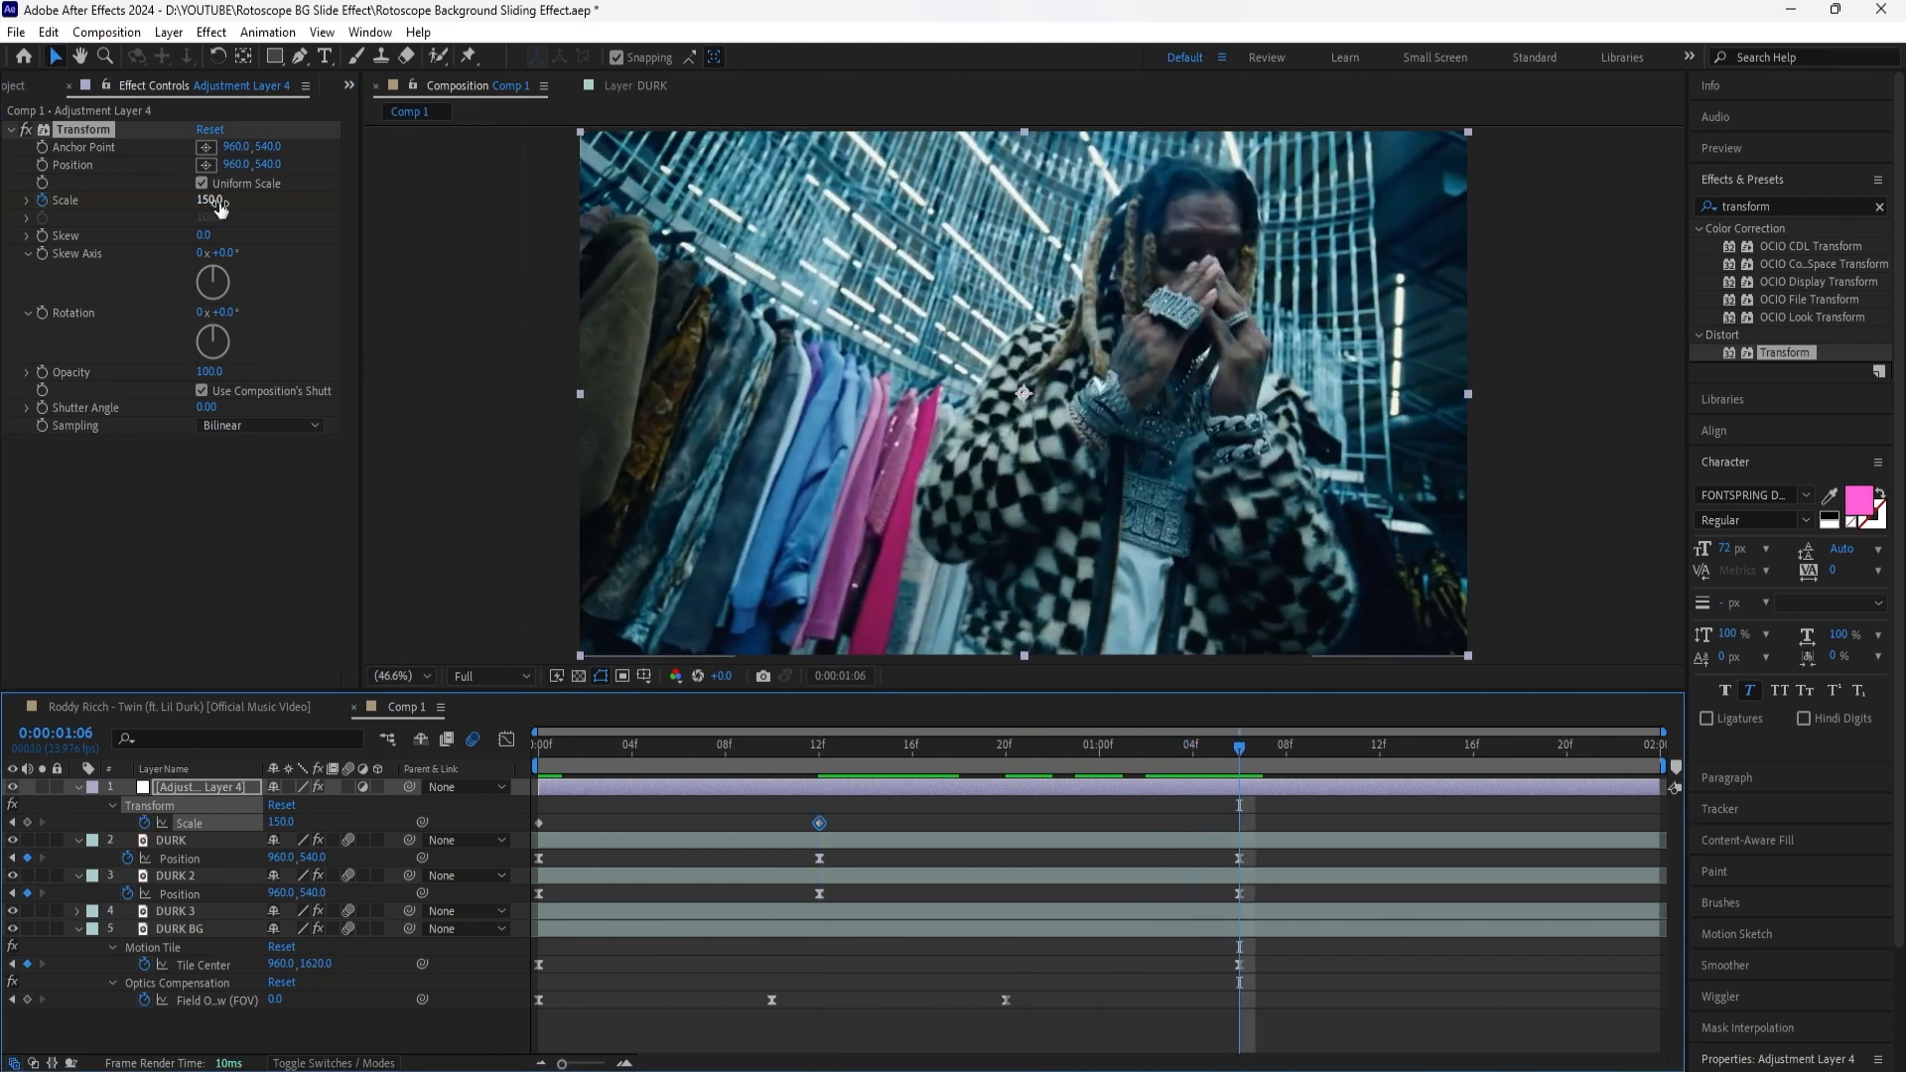
click(210, 200)
text(100)
key(Return)
Step: Apply Easy Ease to all three Scale keyframes of the adjustment layer's Transform effect
drag(1279, 815, 537, 824)
right_click(1241, 825)
mouse_move(1346, 807)
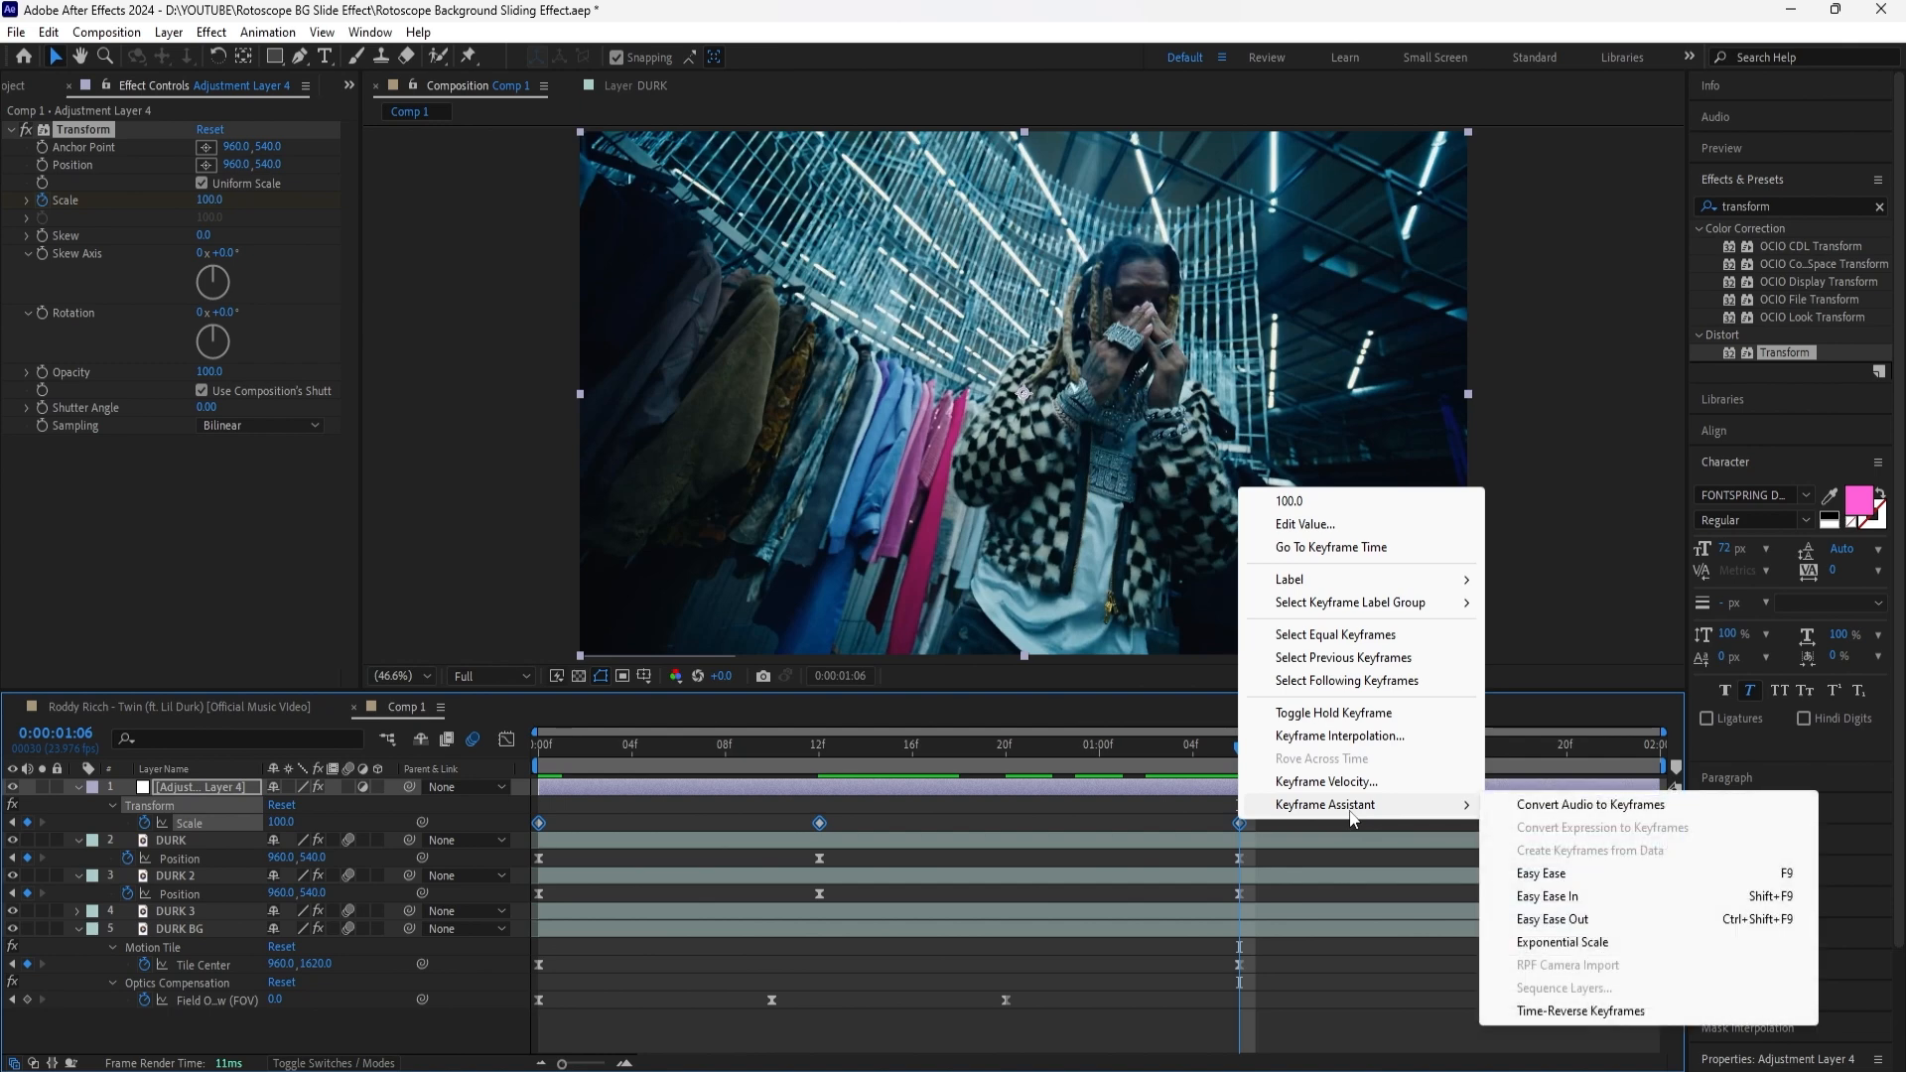
click(1544, 873)
Step: Lengthen the speed handles on both sides of the adjustment layer's 0:00:00:12 Scale keyframe, and preview the composition from the start
drag(1238, 747, 472, 820)
click(506, 741)
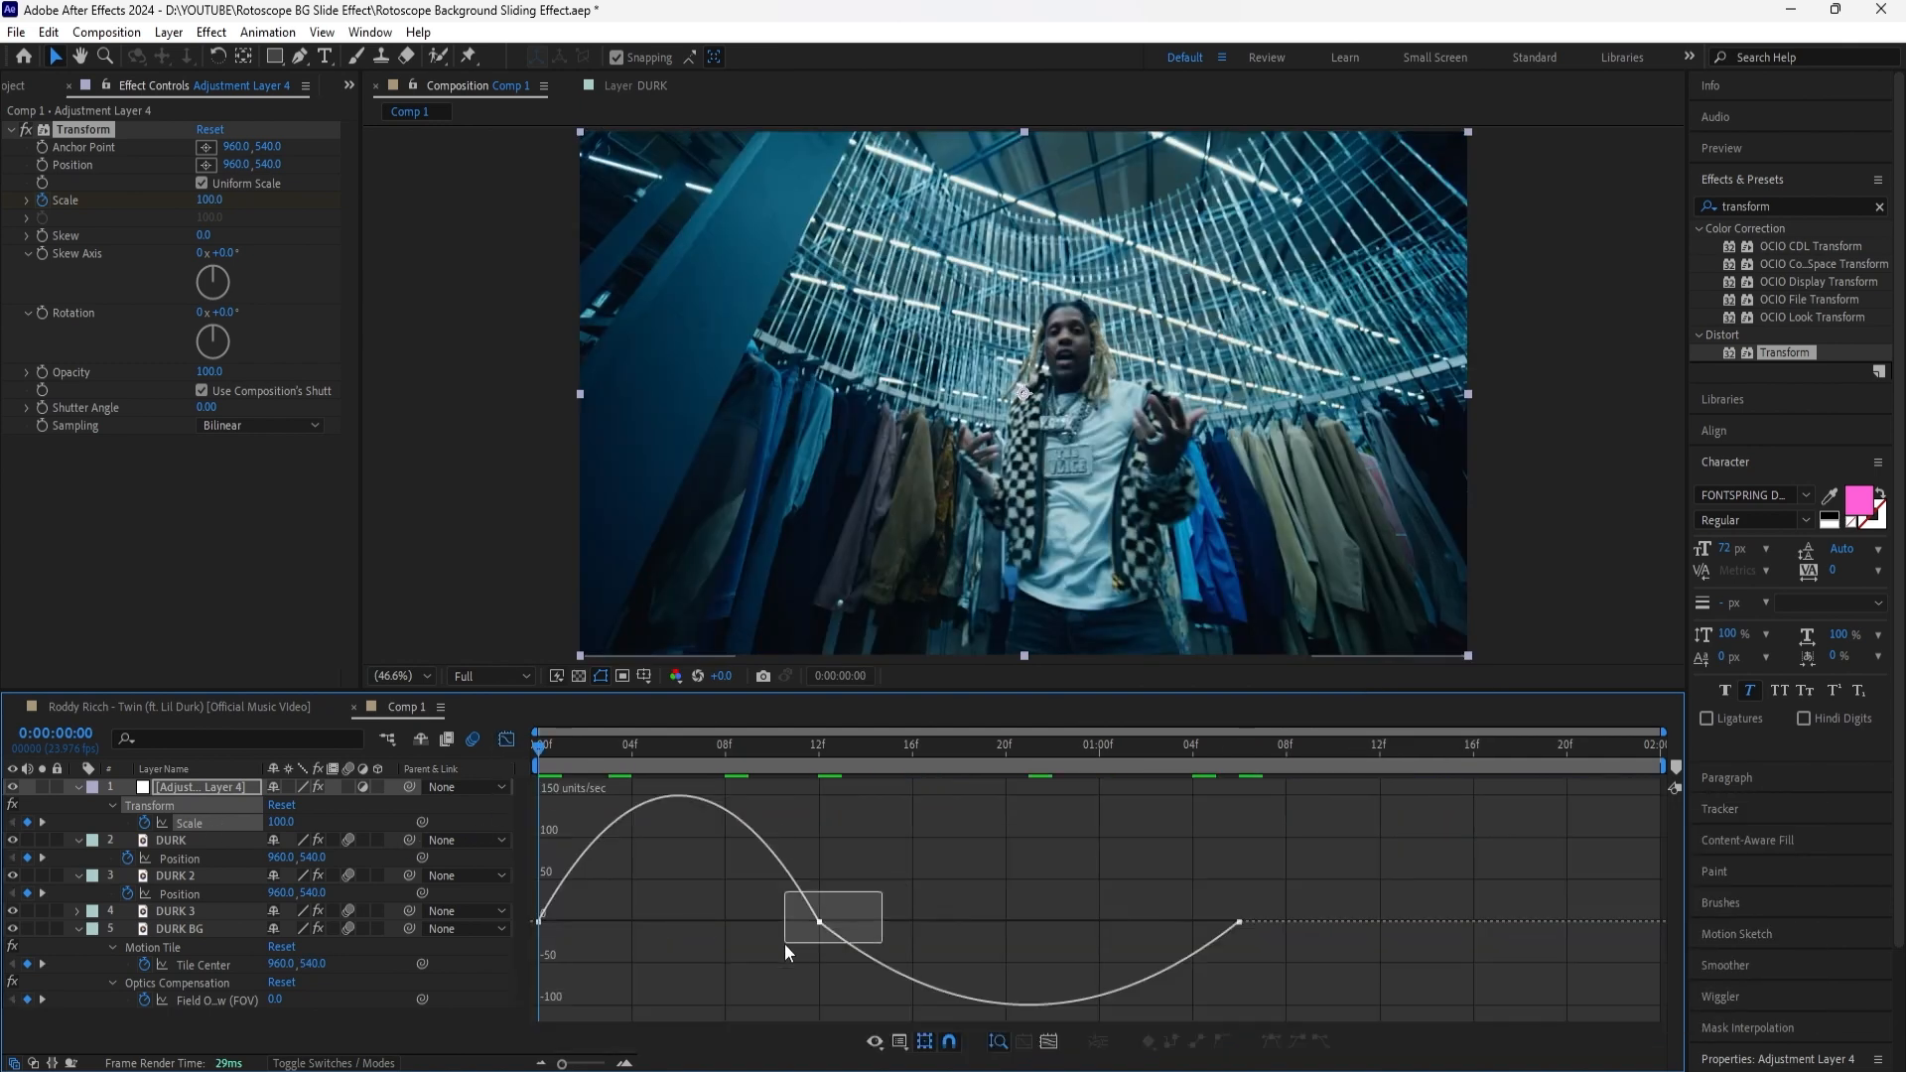
drag(784, 943, 699, 921)
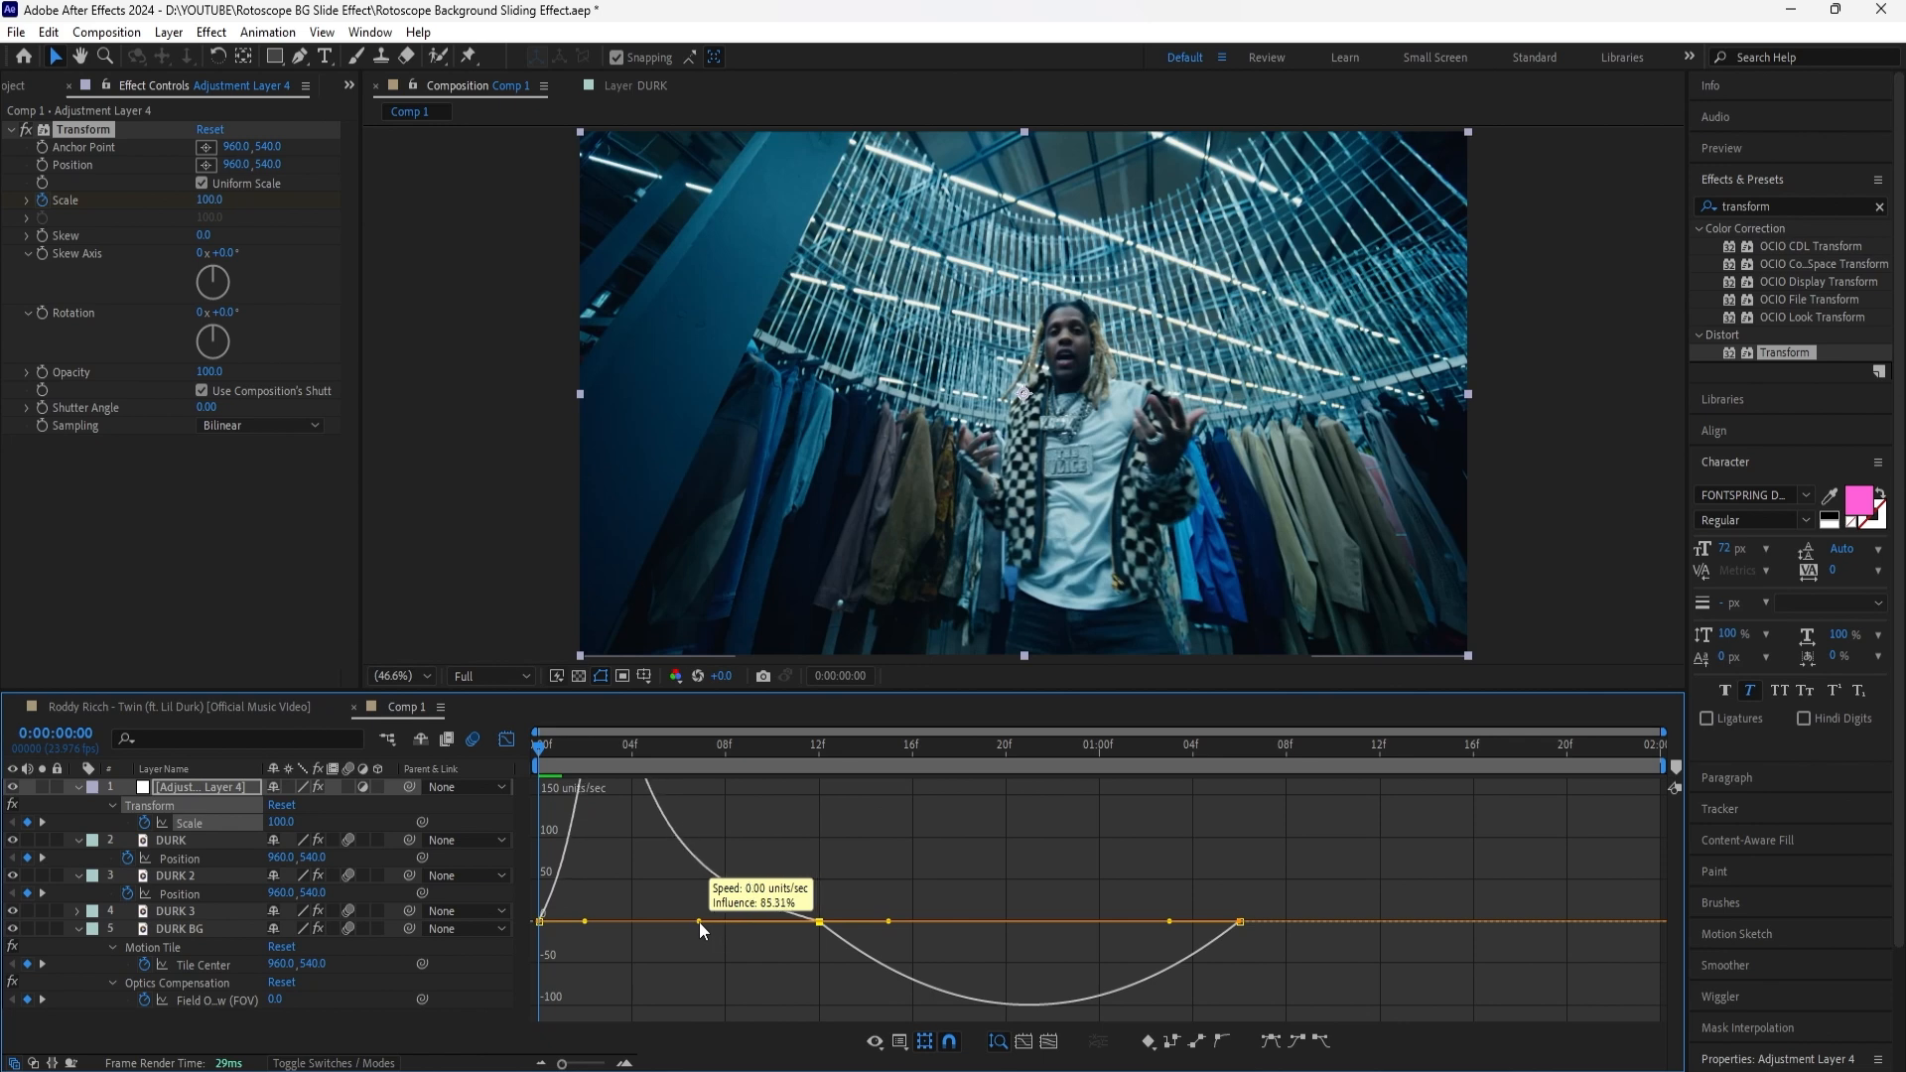
drag(887, 952, 999, 949)
click(507, 740)
click(475, 1038)
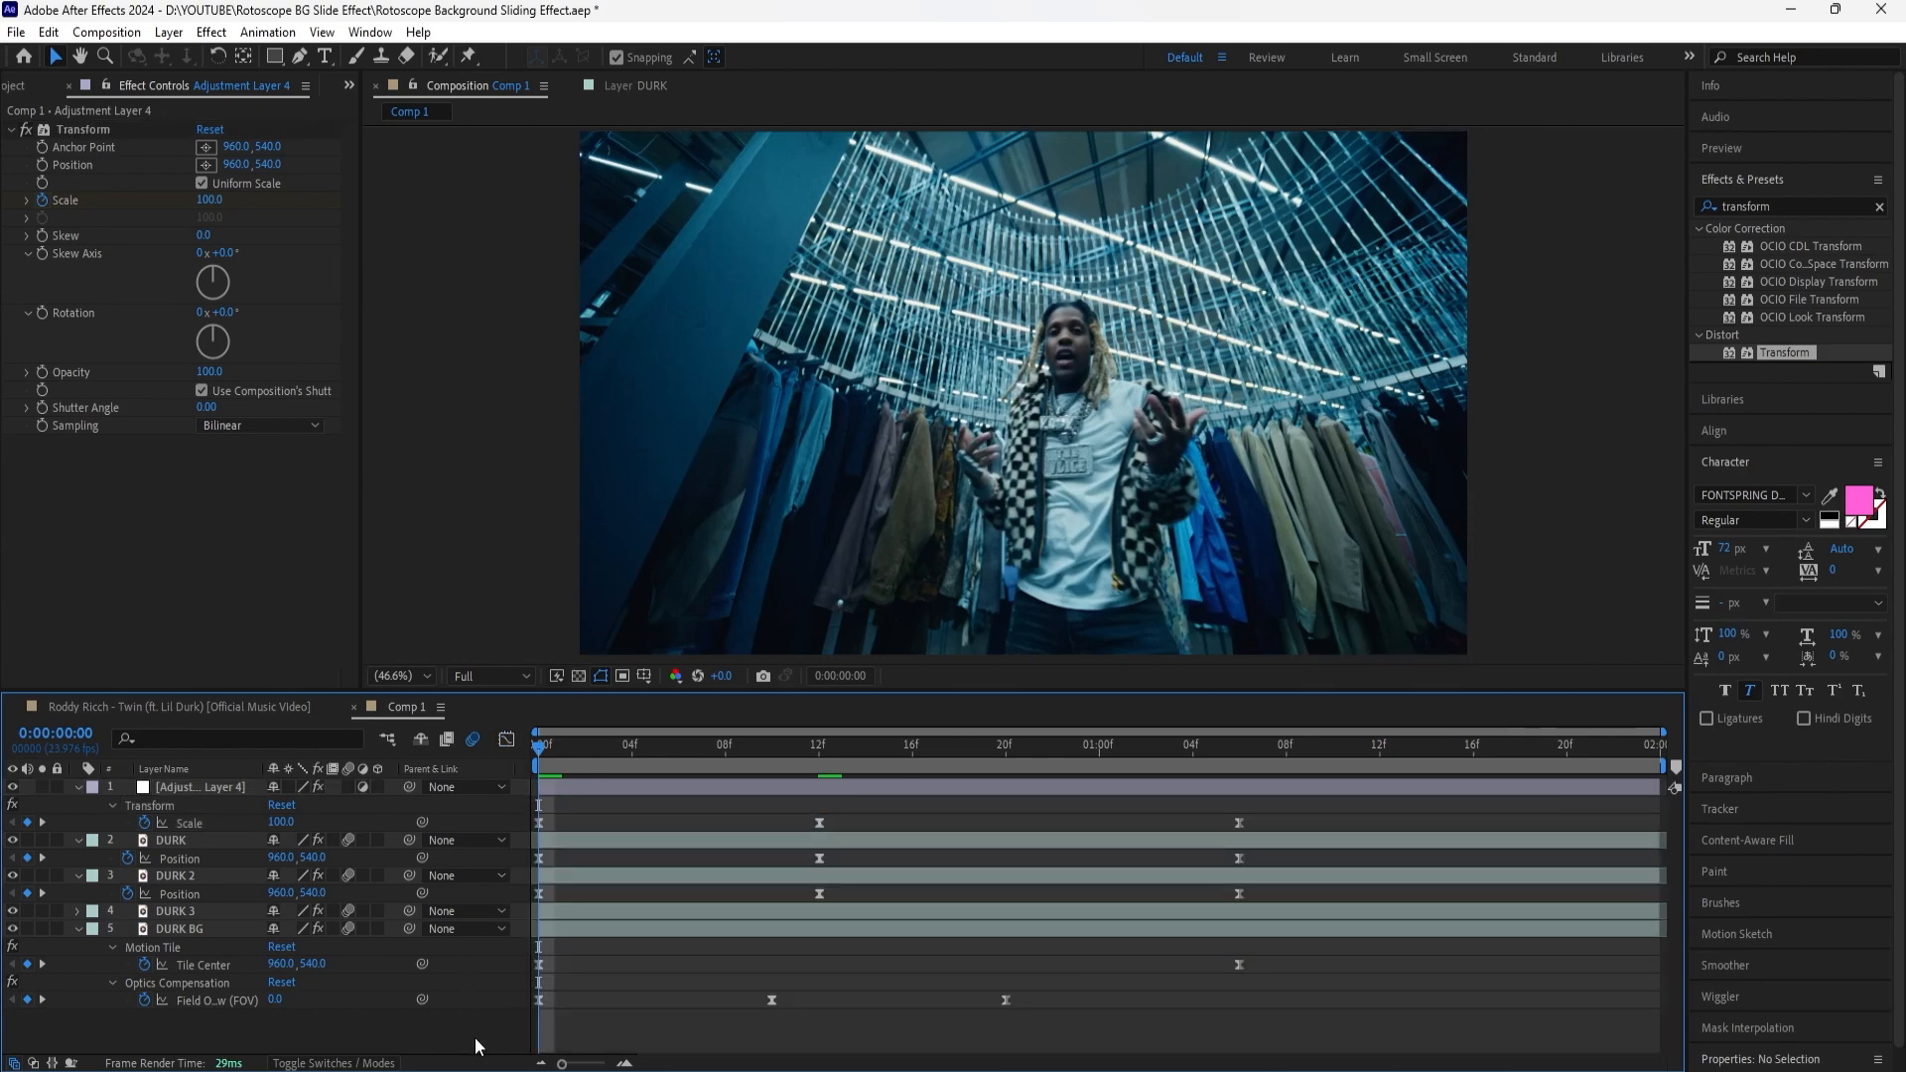
key(space)
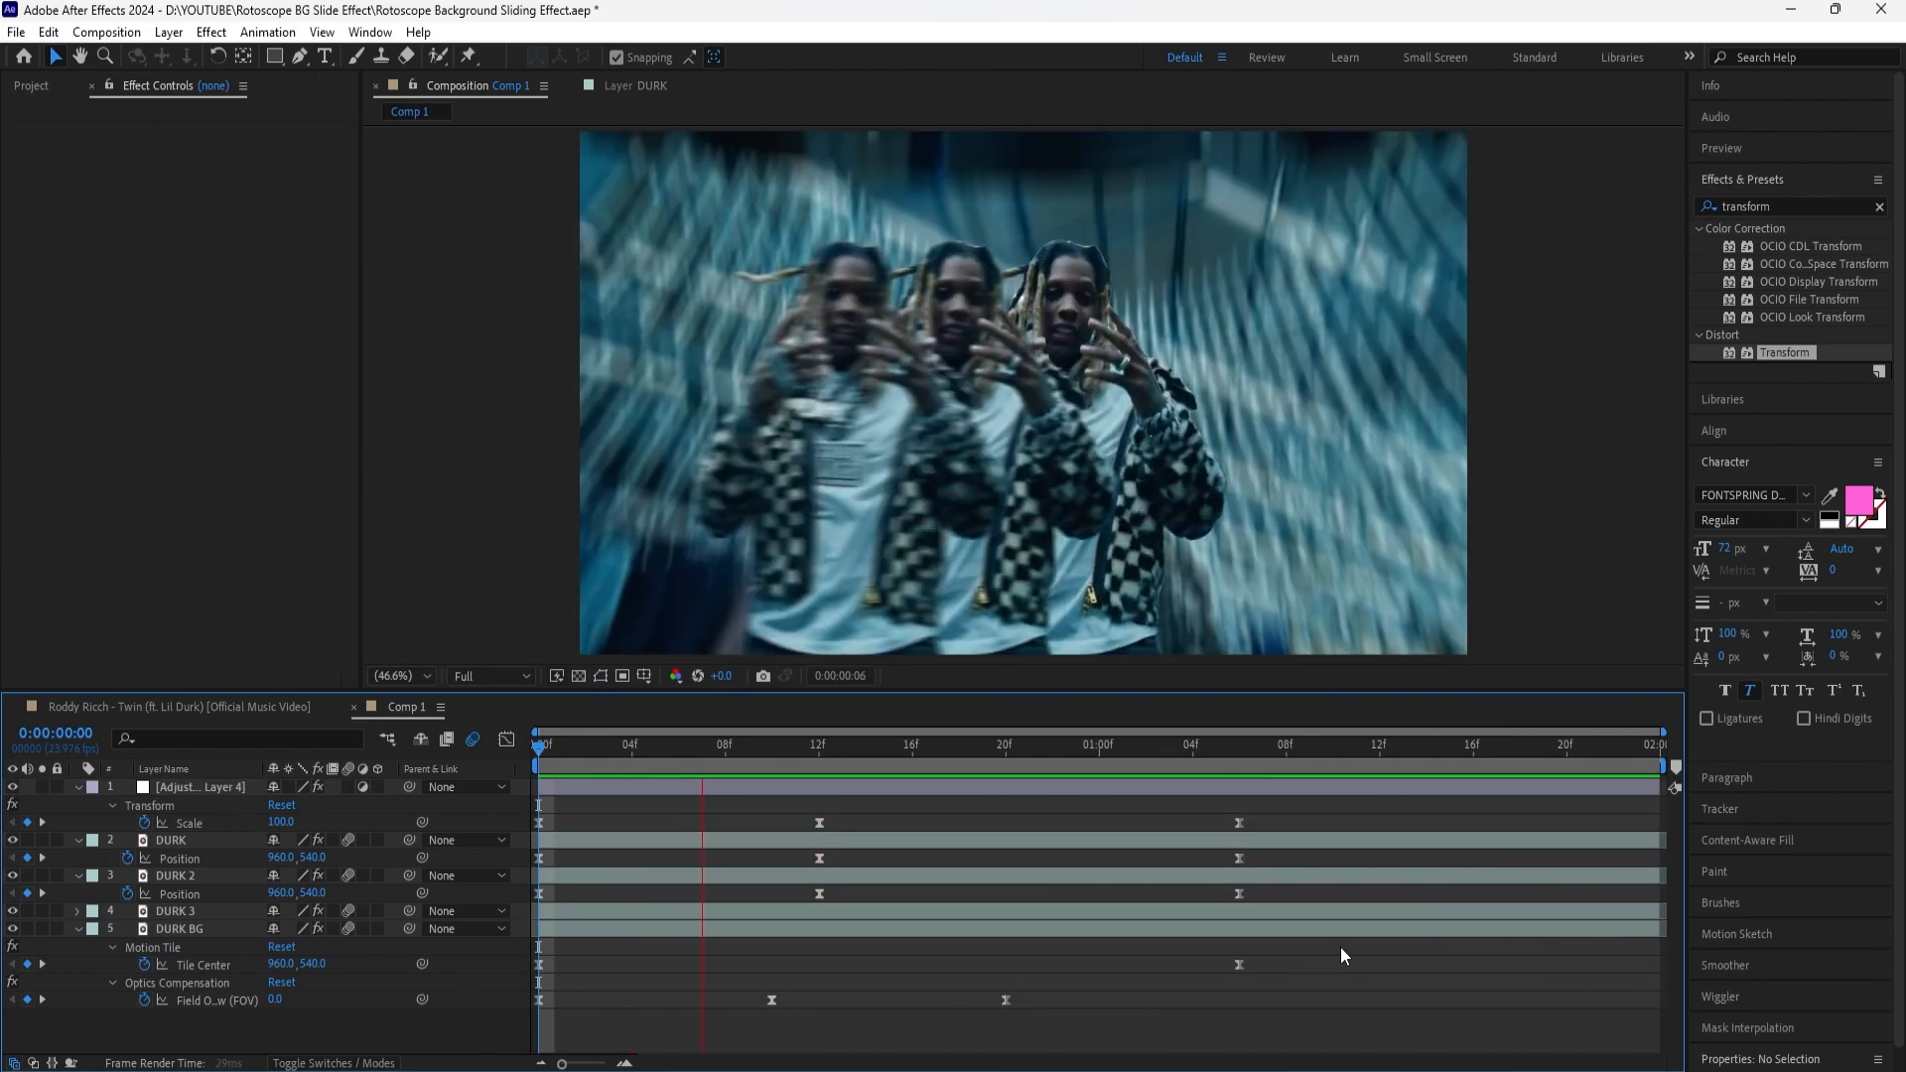